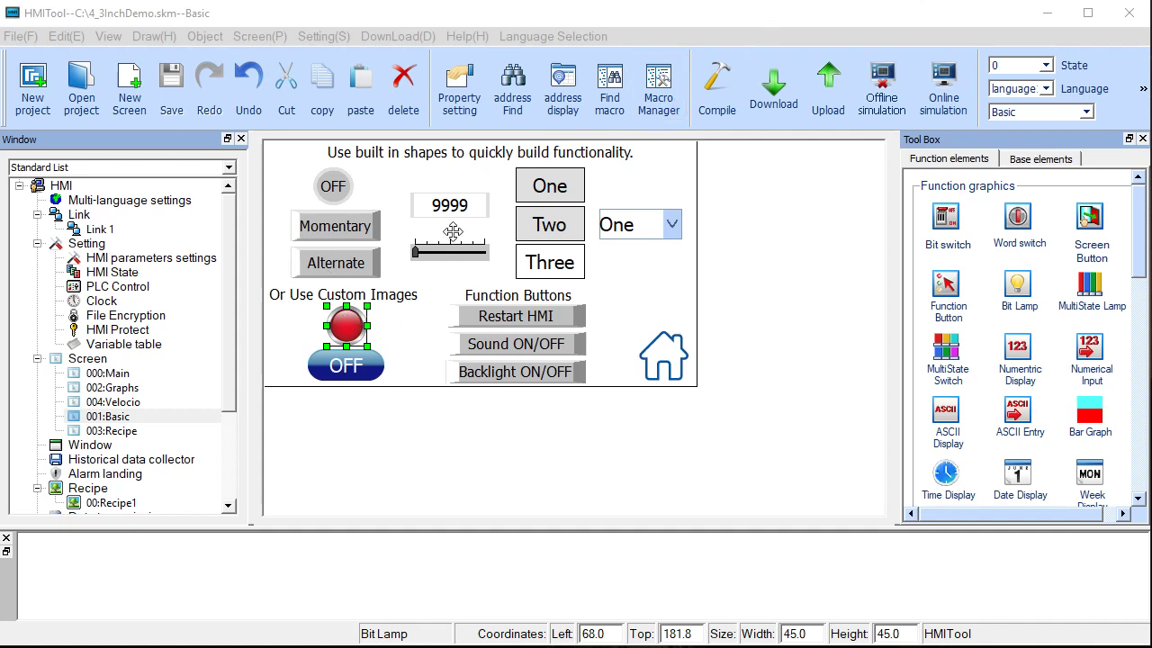
# Step: Start a new screen, try black then white backgrounds, and cancel it
pyautogui.click(81, 360)
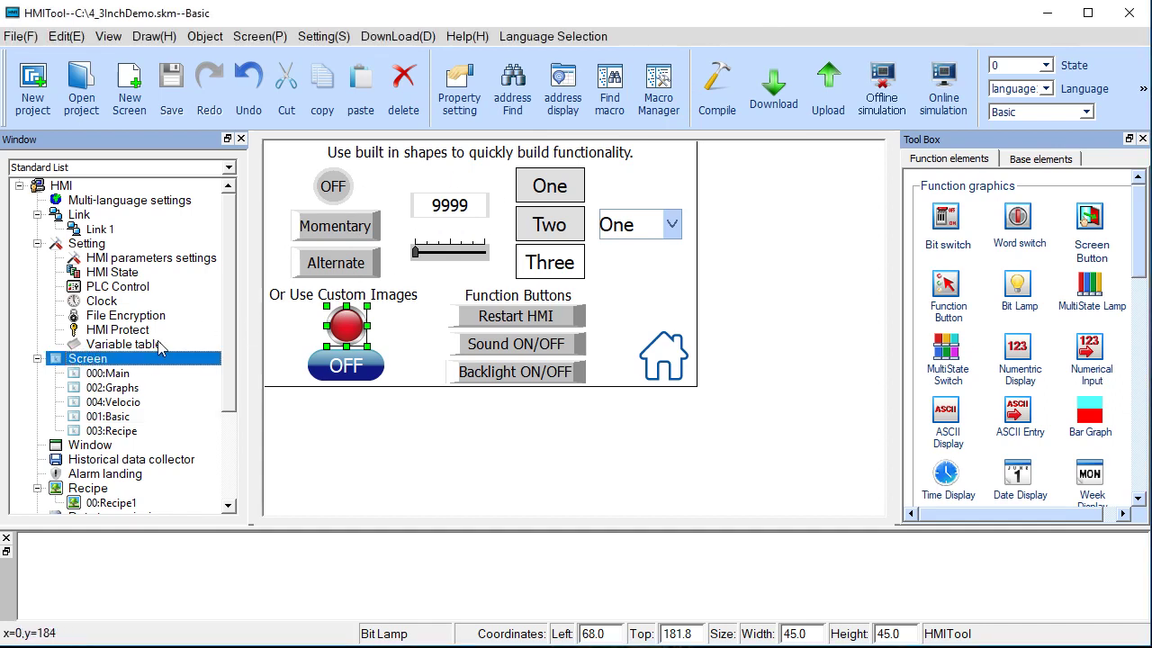
pyautogui.rightClick(95, 364)
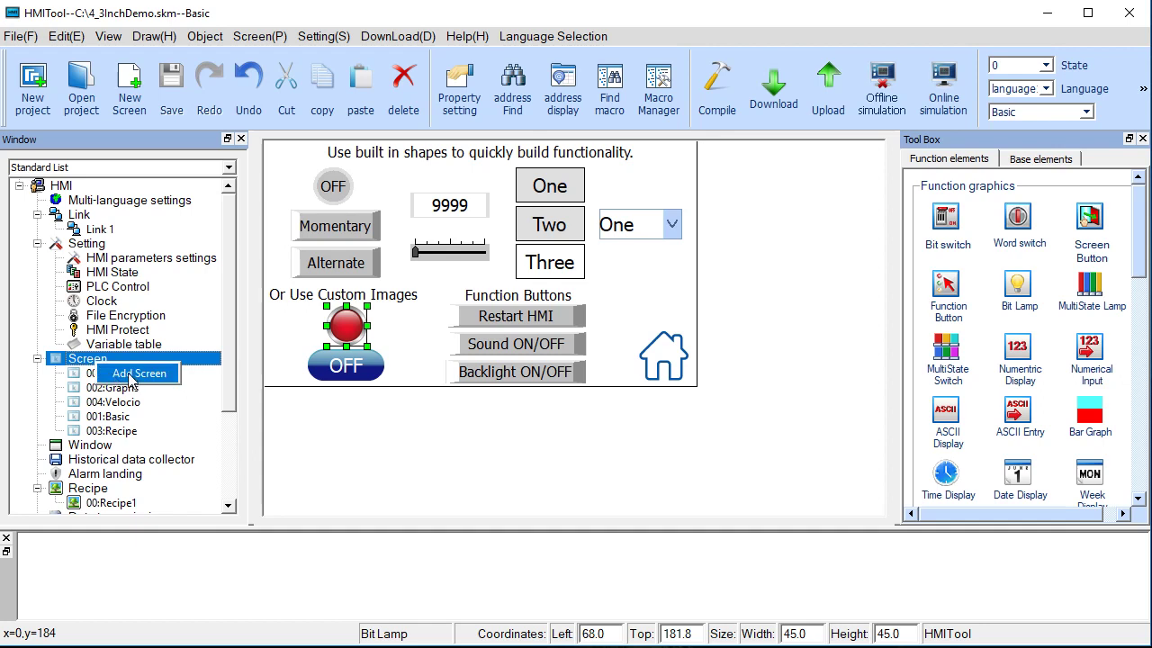
pyautogui.rightClick(90, 359)
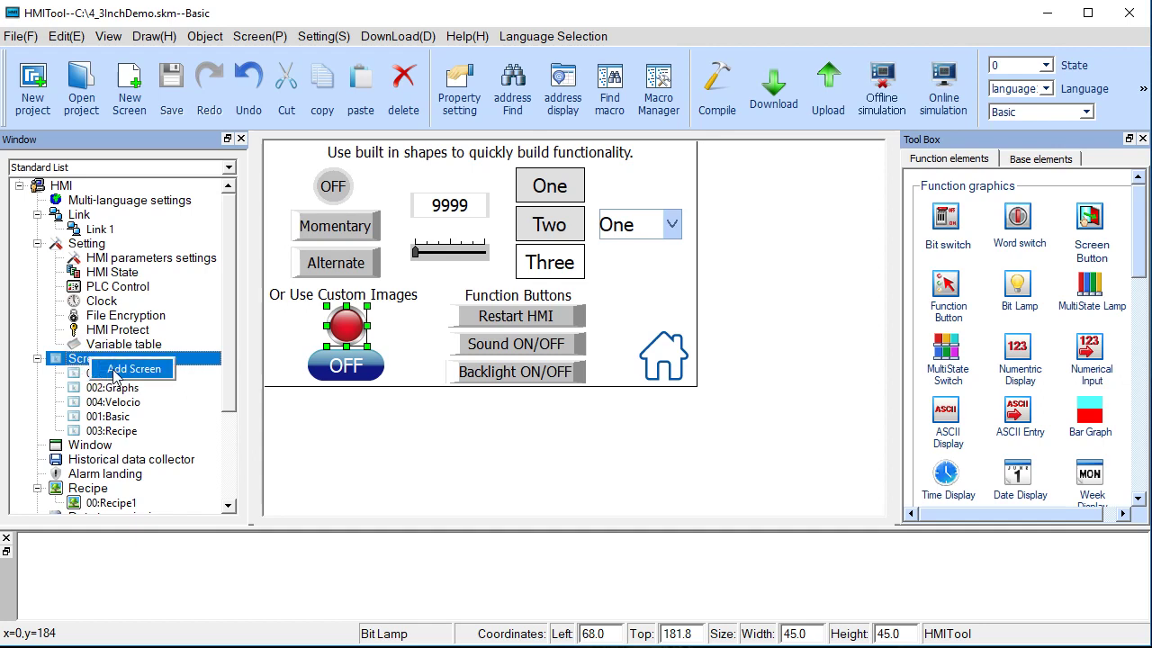
pyautogui.click(126, 369)
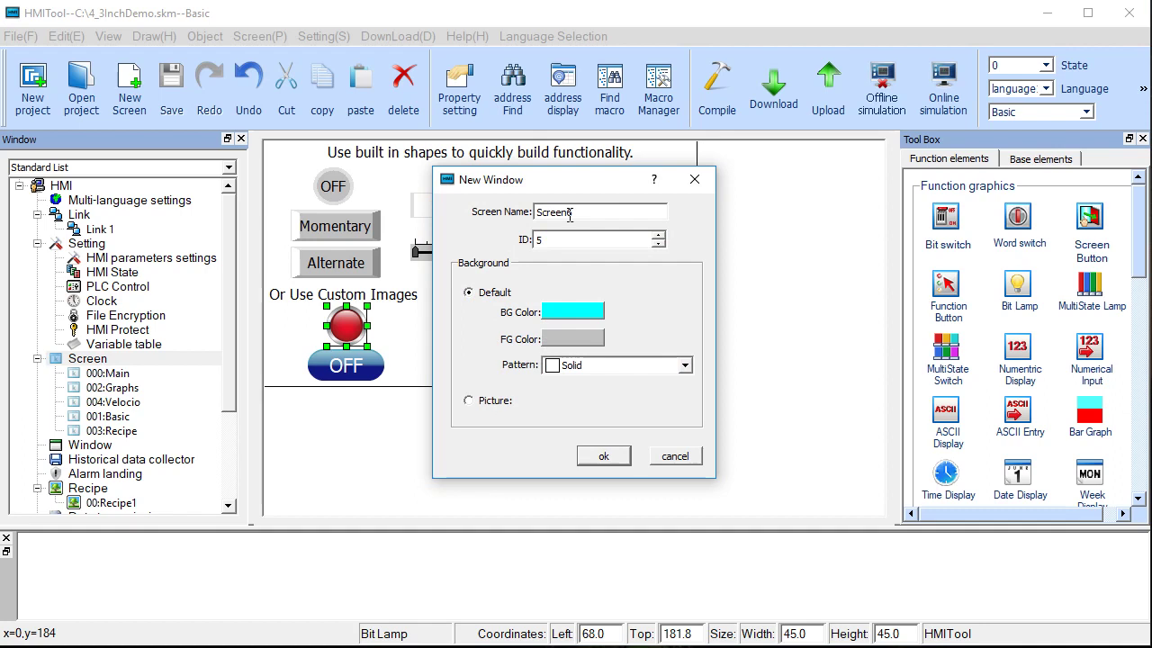
pyautogui.click(552, 313)
pyautogui.click(549, 327)
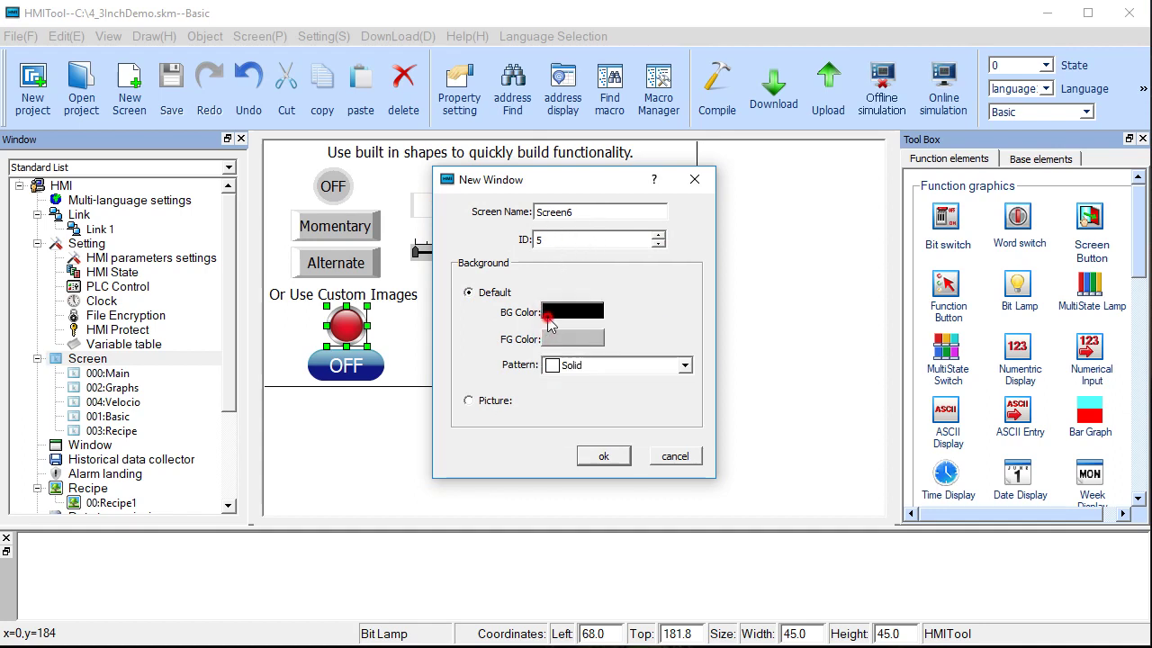
pyautogui.click(554, 313)
pyautogui.click(545, 322)
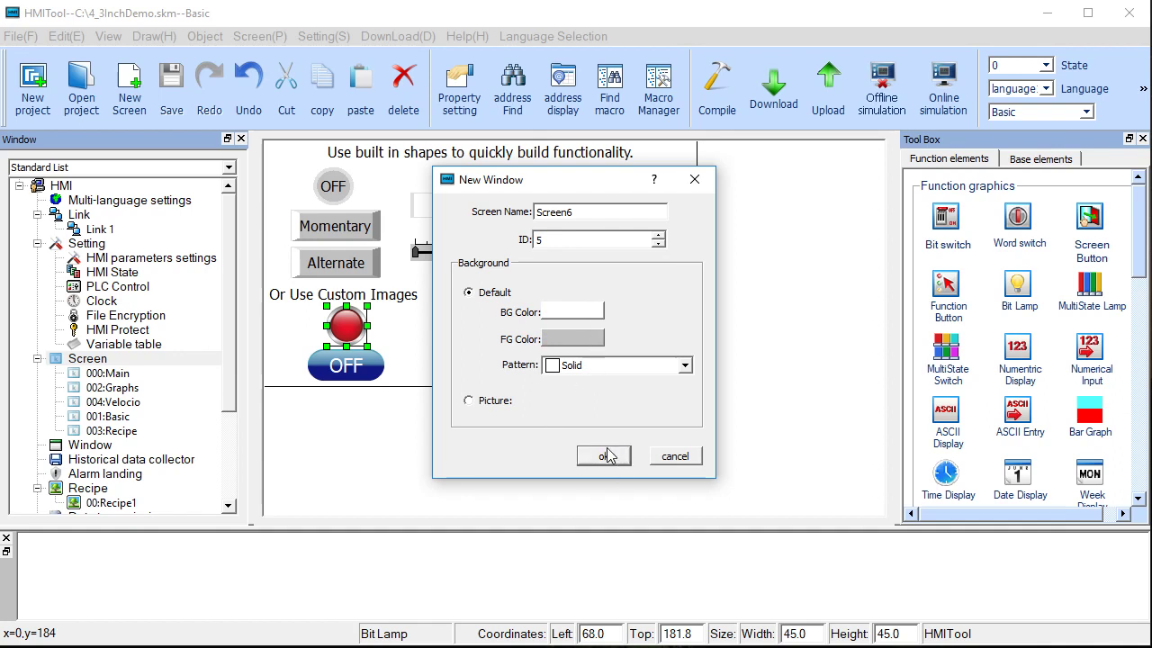
pyautogui.click(675, 457)
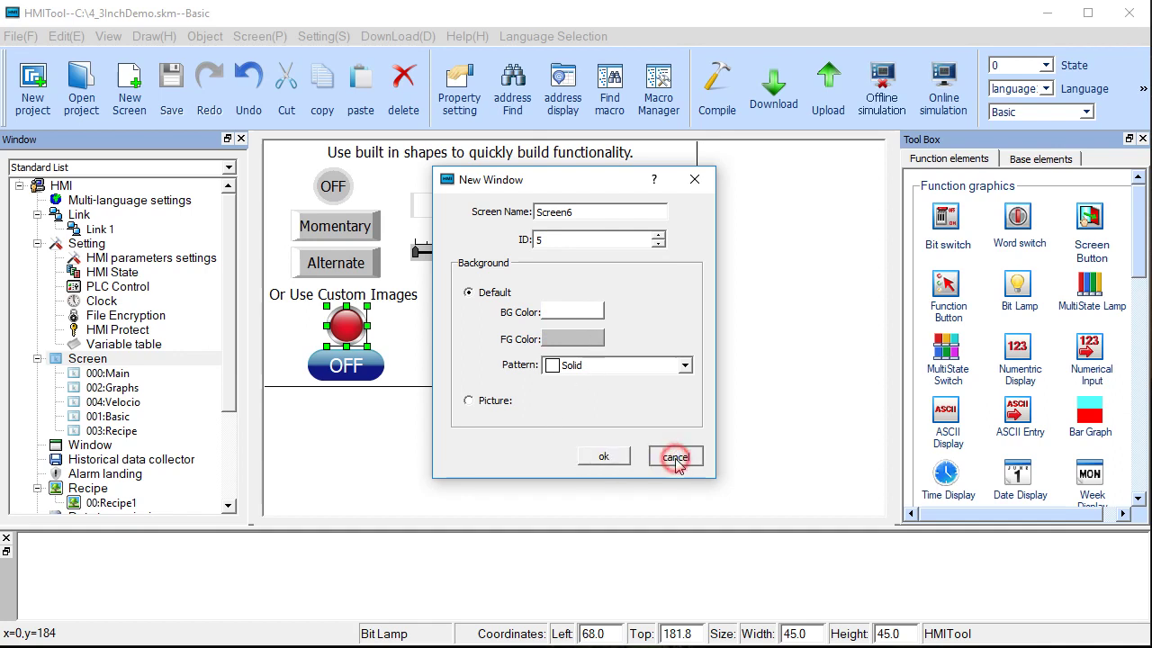
# Step: Look over the Velocio and Graphs screens, then inspect the Basic screen's lamps, title and buttons
pyautogui.click(108, 417)
pyautogui.click(110, 402)
pyautogui.click(110, 388)
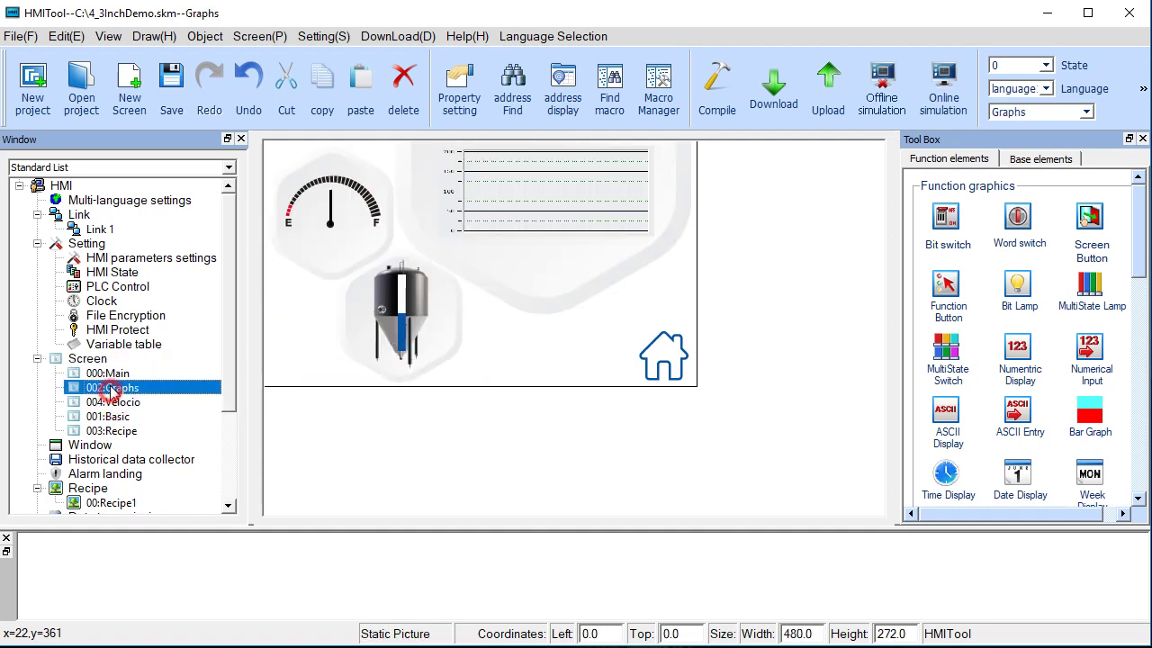
pyautogui.click(108, 417)
pyautogui.click(354, 312)
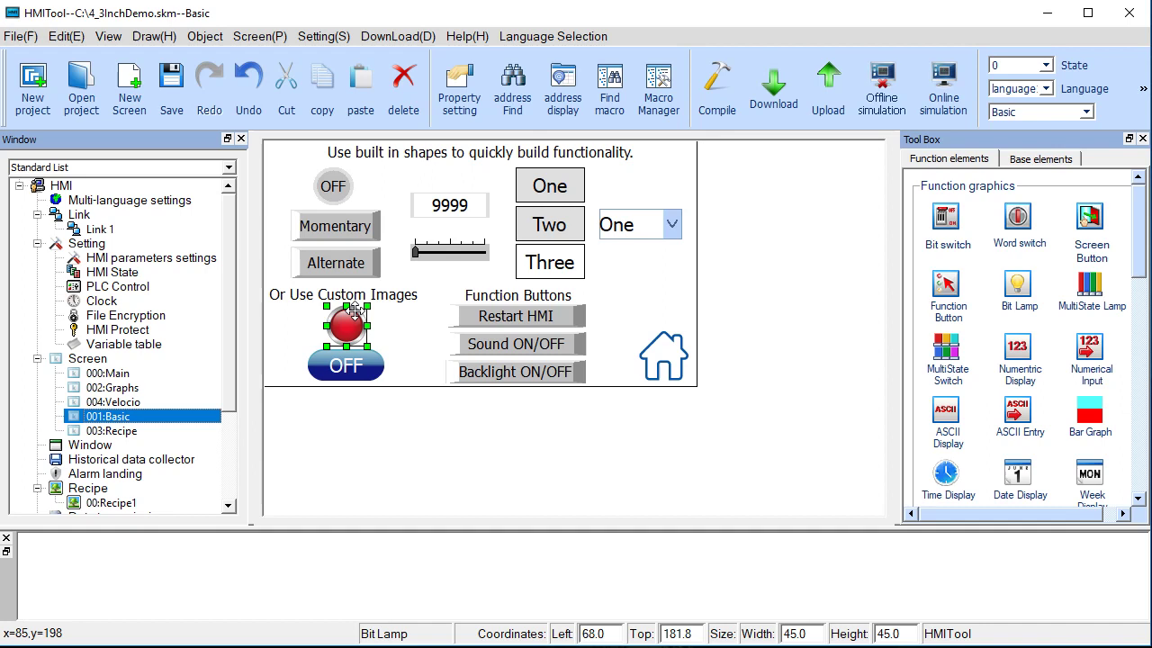
pyautogui.click(293, 170)
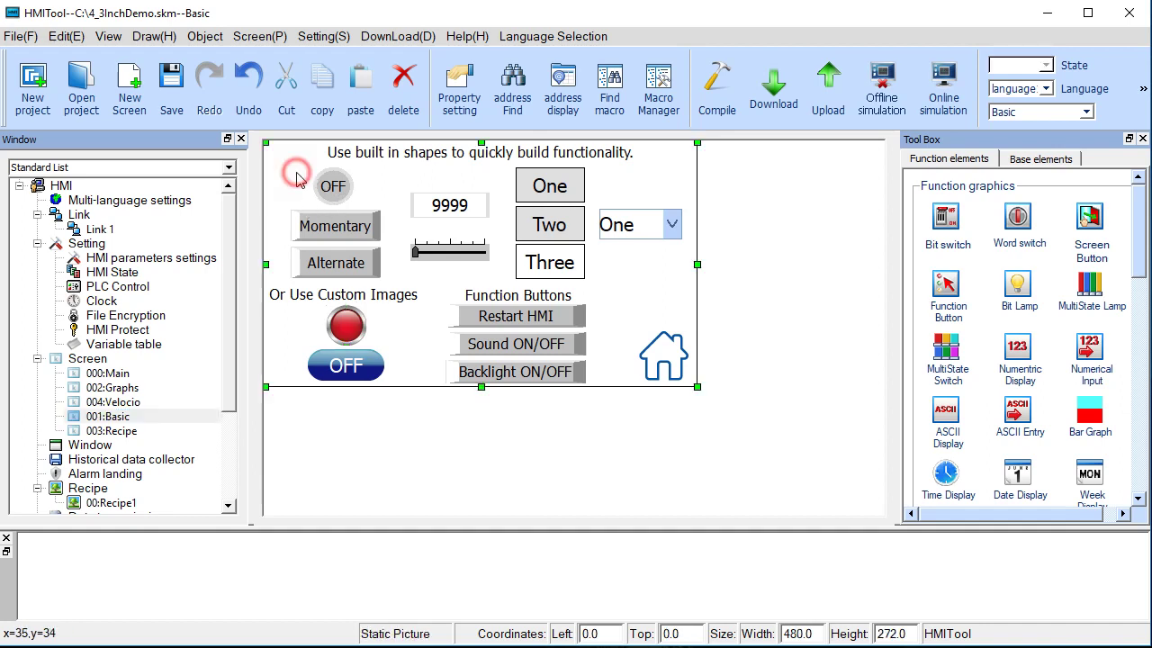
pyautogui.click(384, 158)
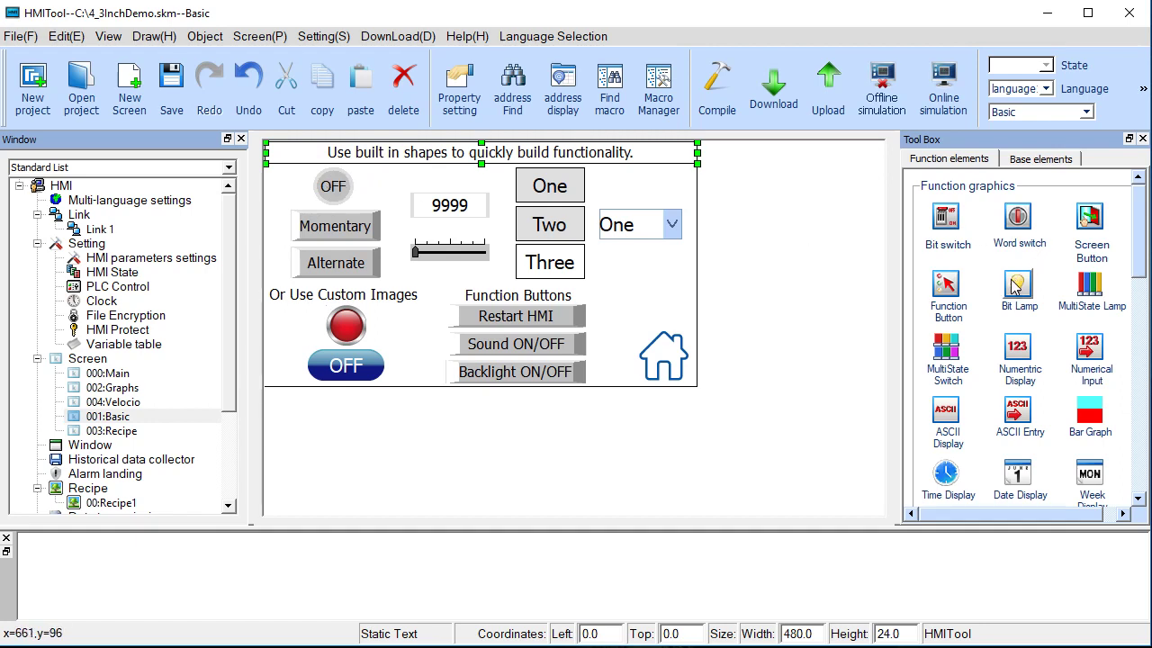
pyautogui.click(330, 187)
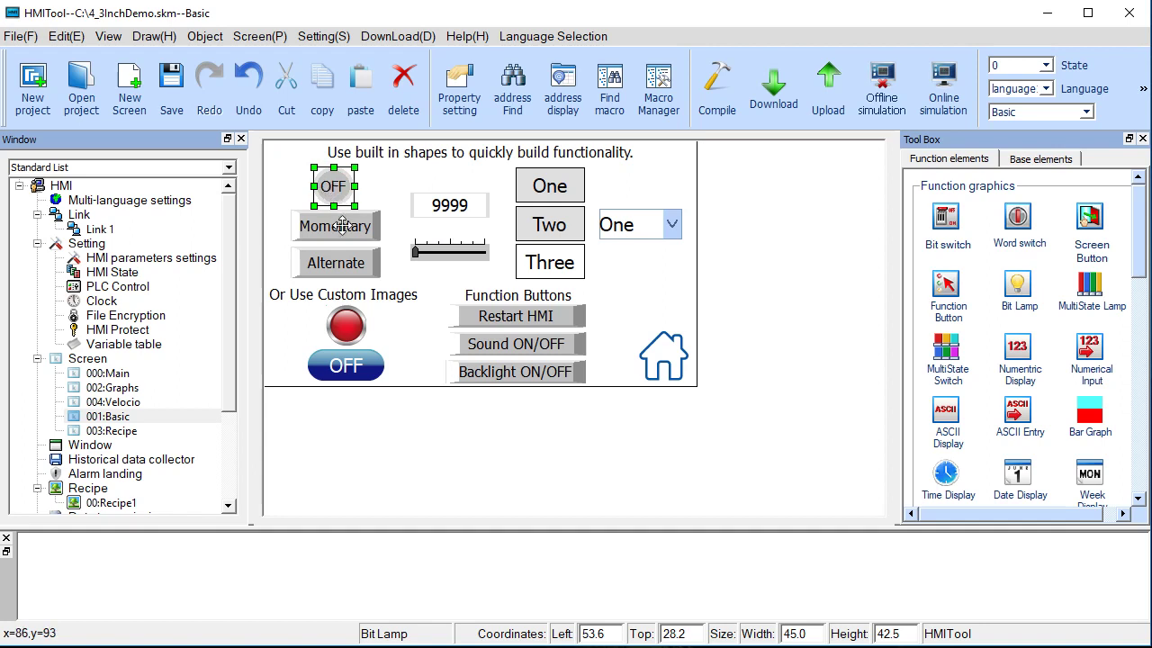
pyautogui.click(342, 226)
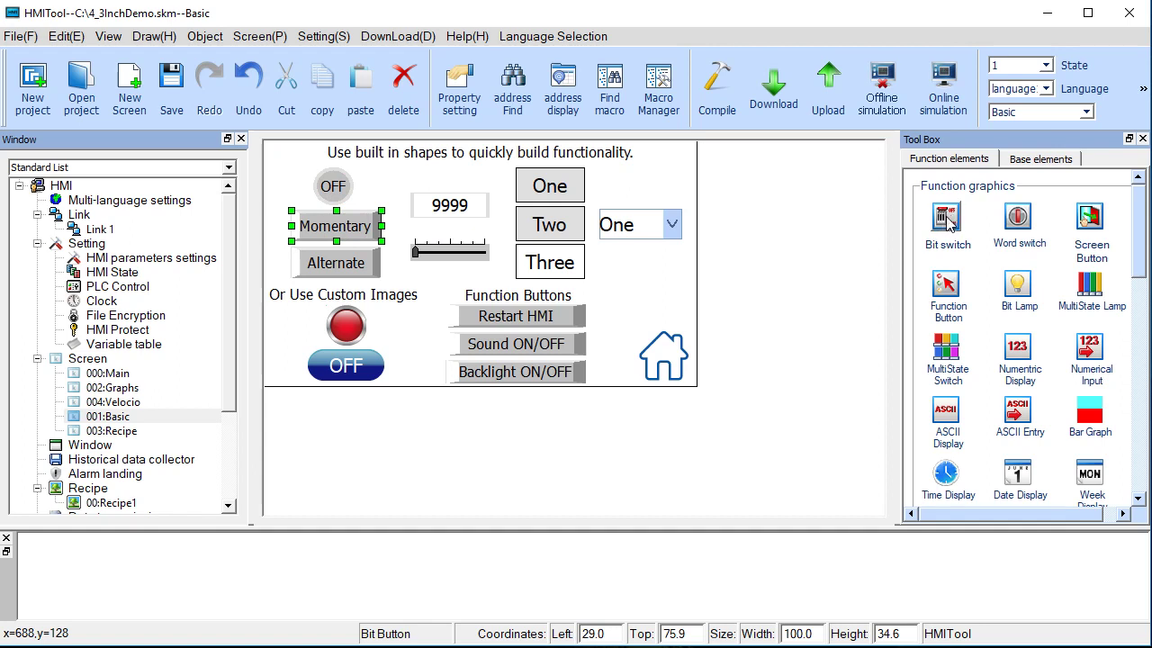
pyautogui.click(349, 260)
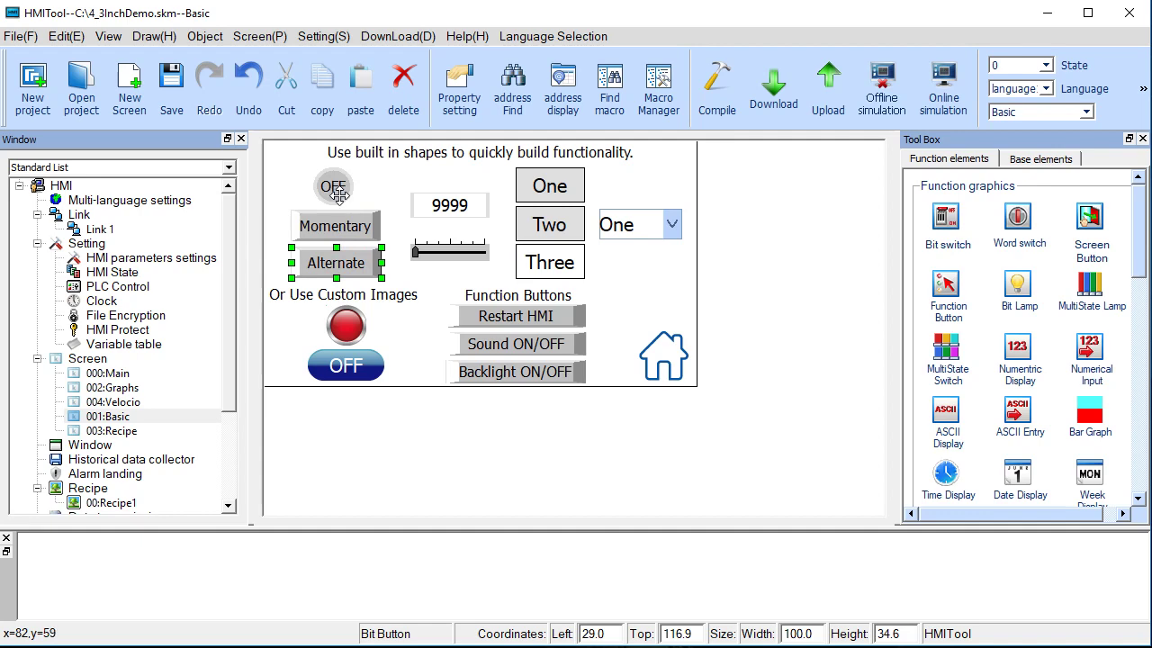
# Step: Save the project and run an offline simulation on the Basic demo screen
pyautogui.click(882, 83)
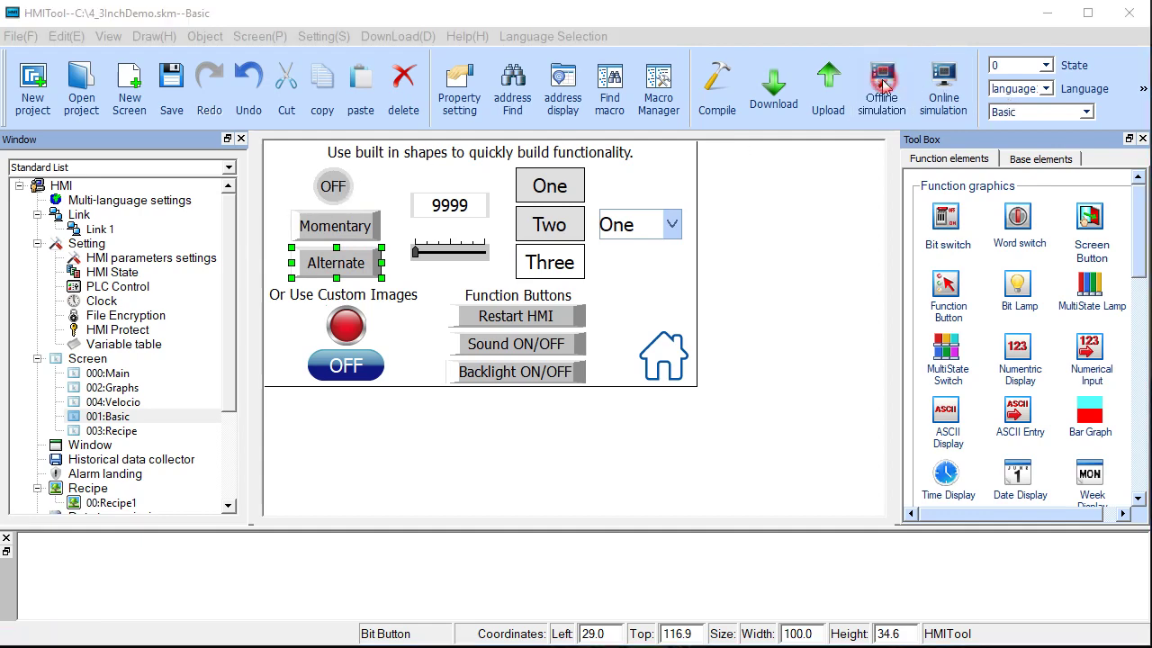
pyautogui.click(531, 345)
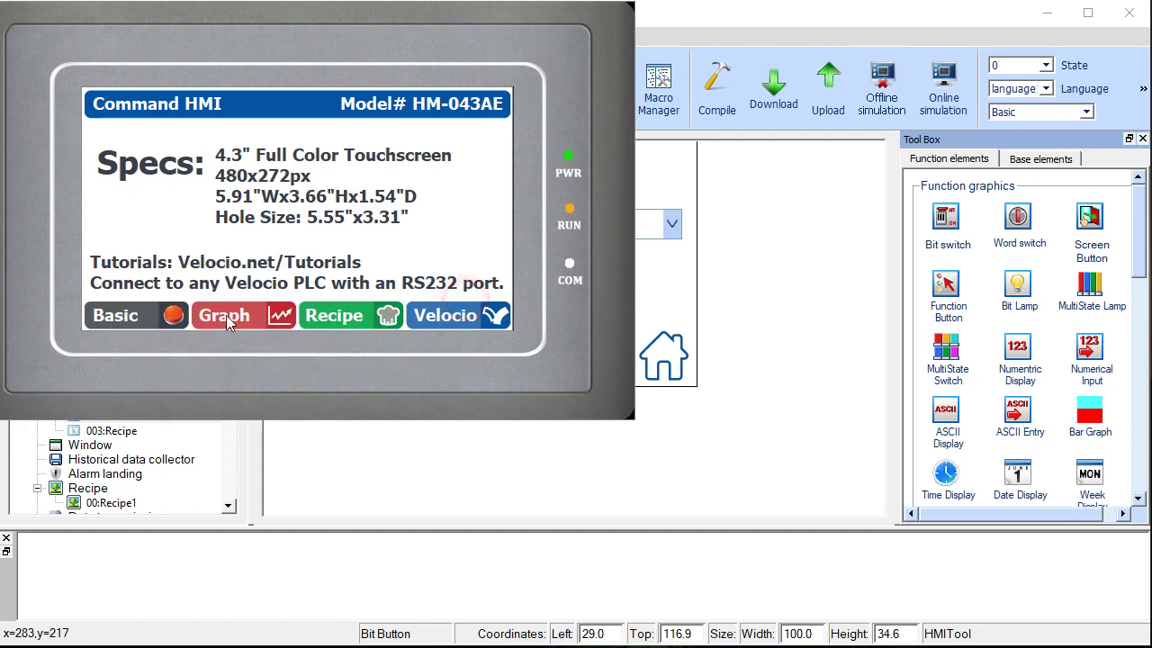
pyautogui.click(165, 322)
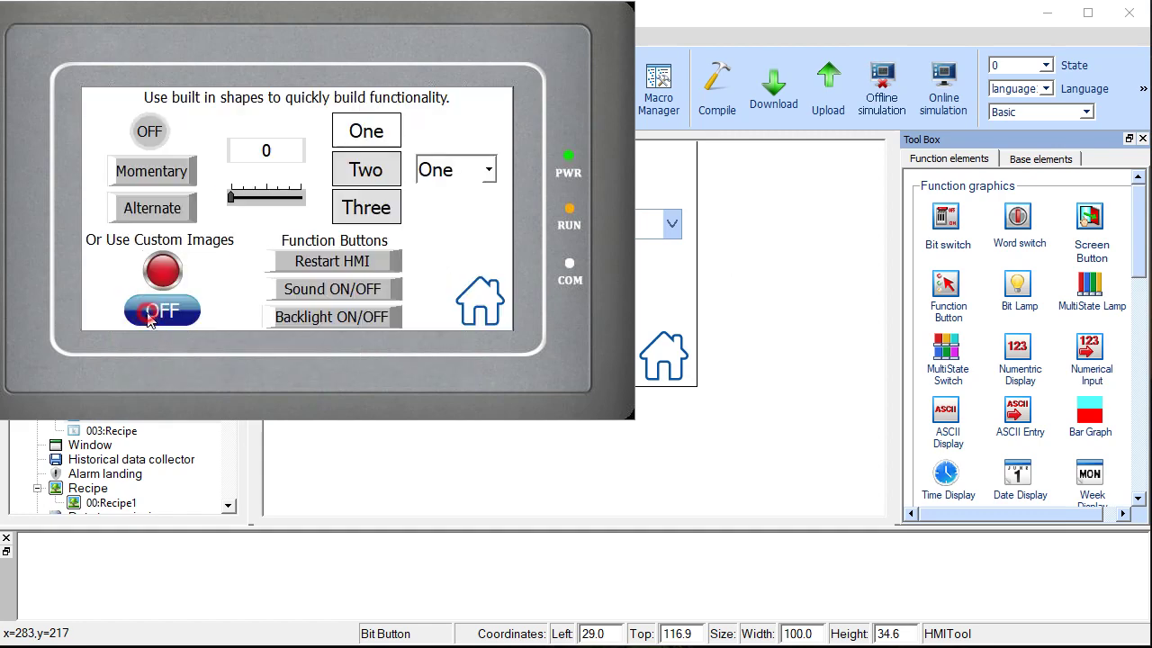
# Step: Test the Momentary, Alternate and custom image buttons lighting the lamp, then exit the simulator
pyautogui.click(172, 177)
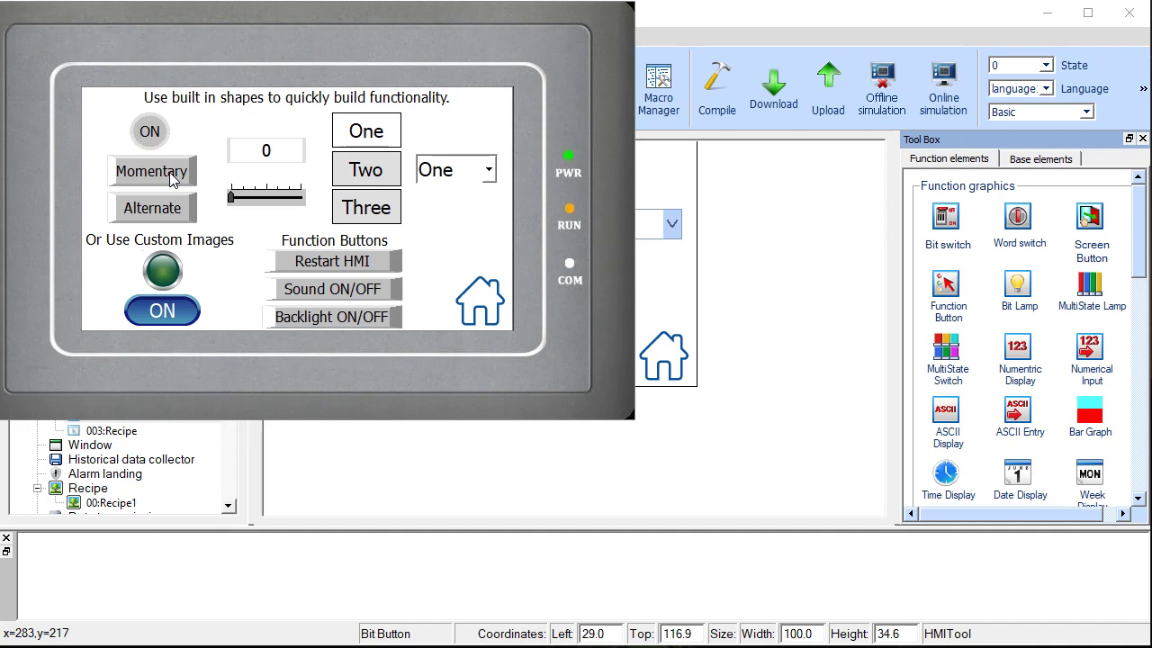
pyautogui.click(172, 177)
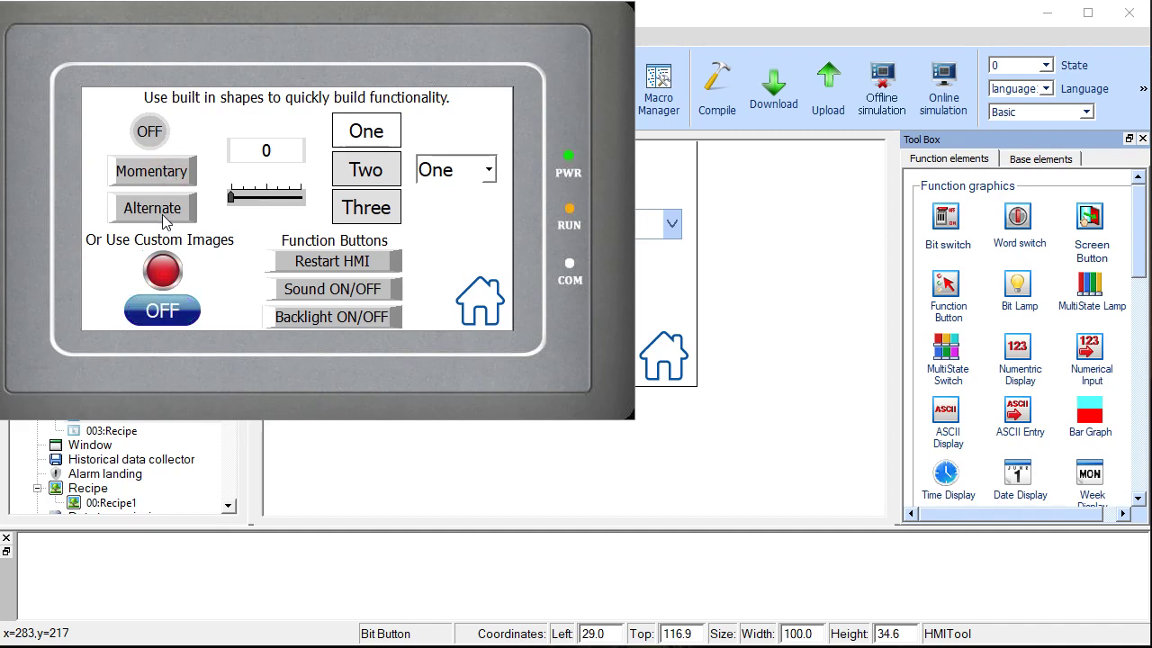
pyautogui.click(163, 216)
pyautogui.click(171, 214)
pyautogui.click(177, 215)
pyautogui.click(177, 215)
pyautogui.click(178, 315)
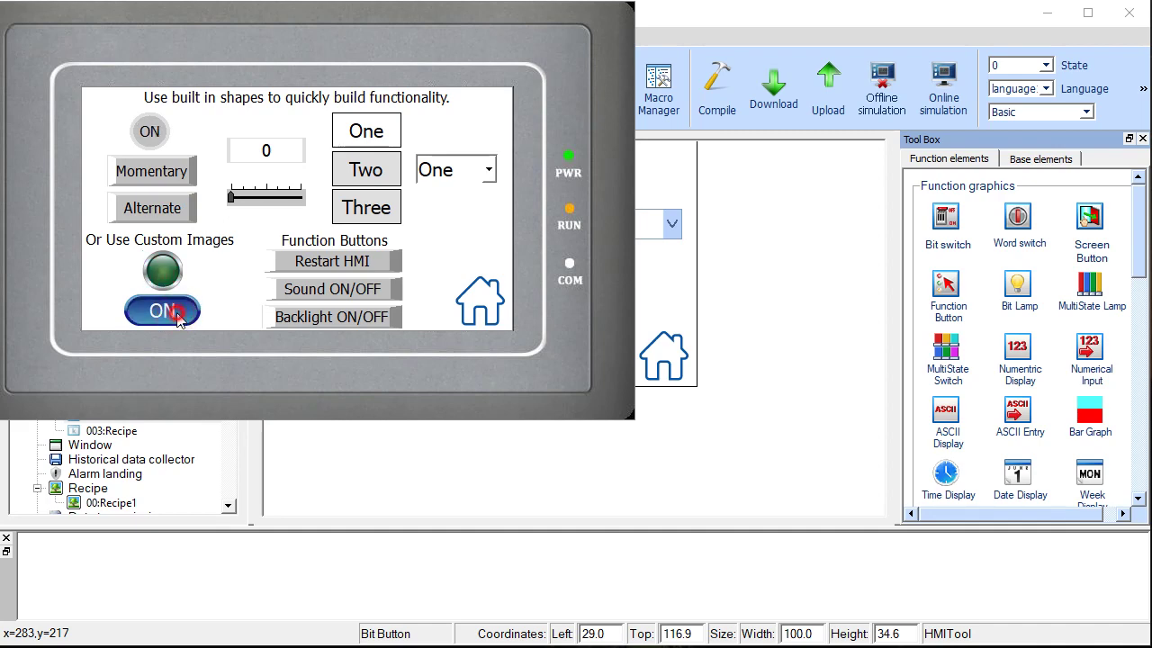
pyautogui.click(178, 315)
pyautogui.rightClick(207, 140)
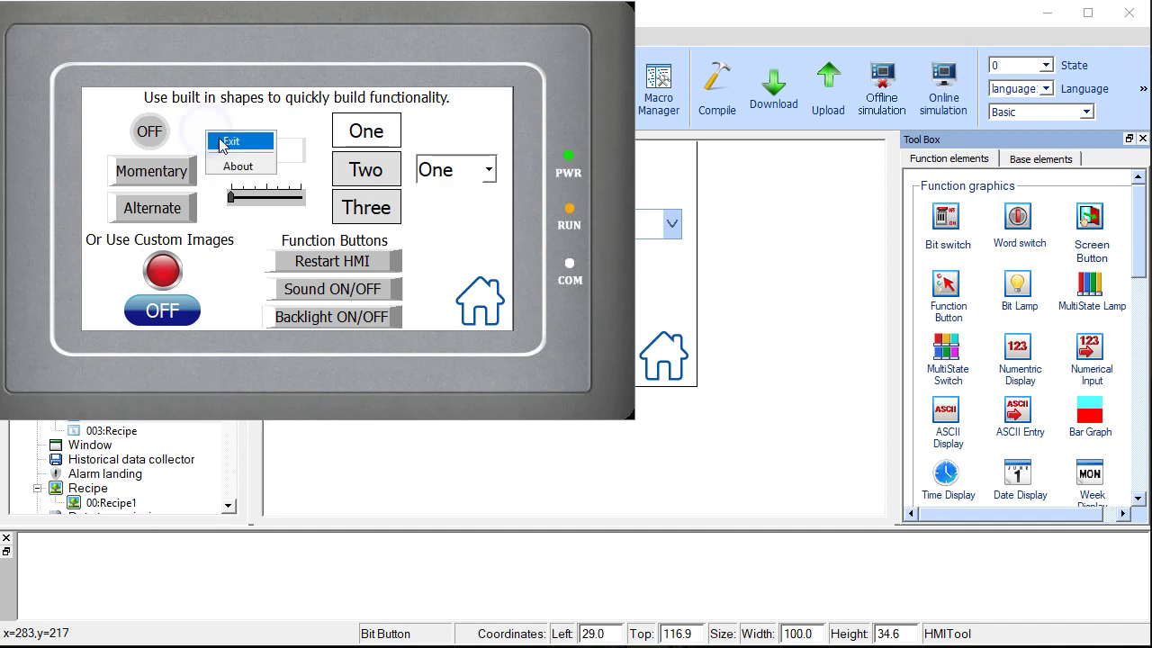
pyautogui.click(221, 144)
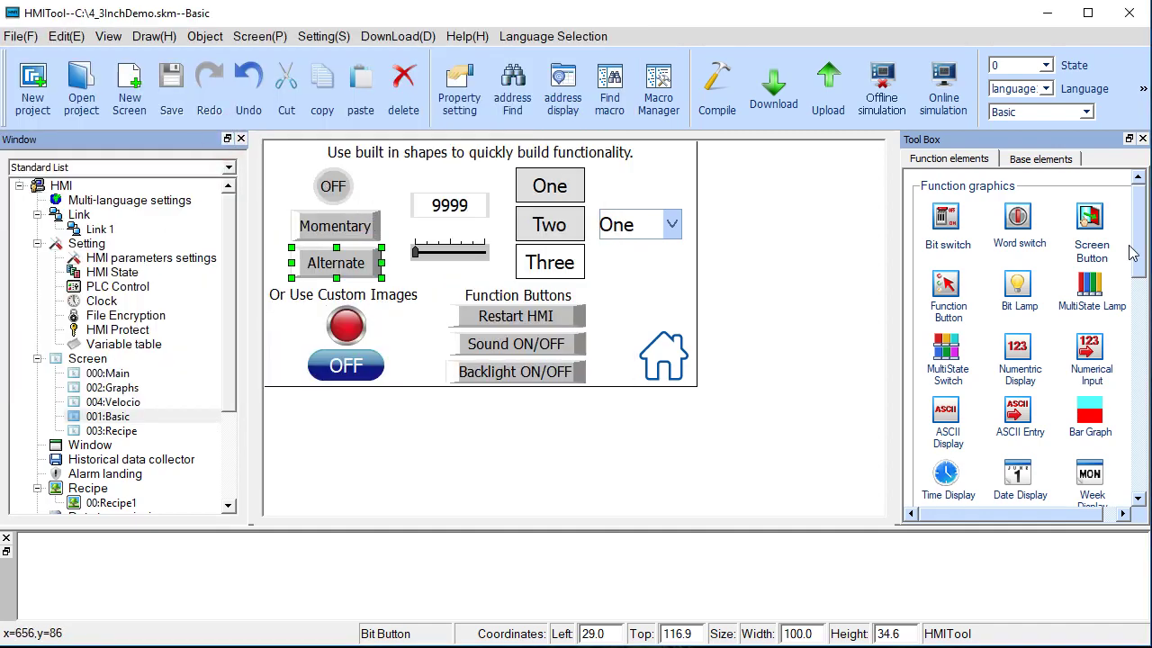
# Step: Open the OFF bit lamp's properties and show its shape gallery
pyautogui.doubleClick(333, 186)
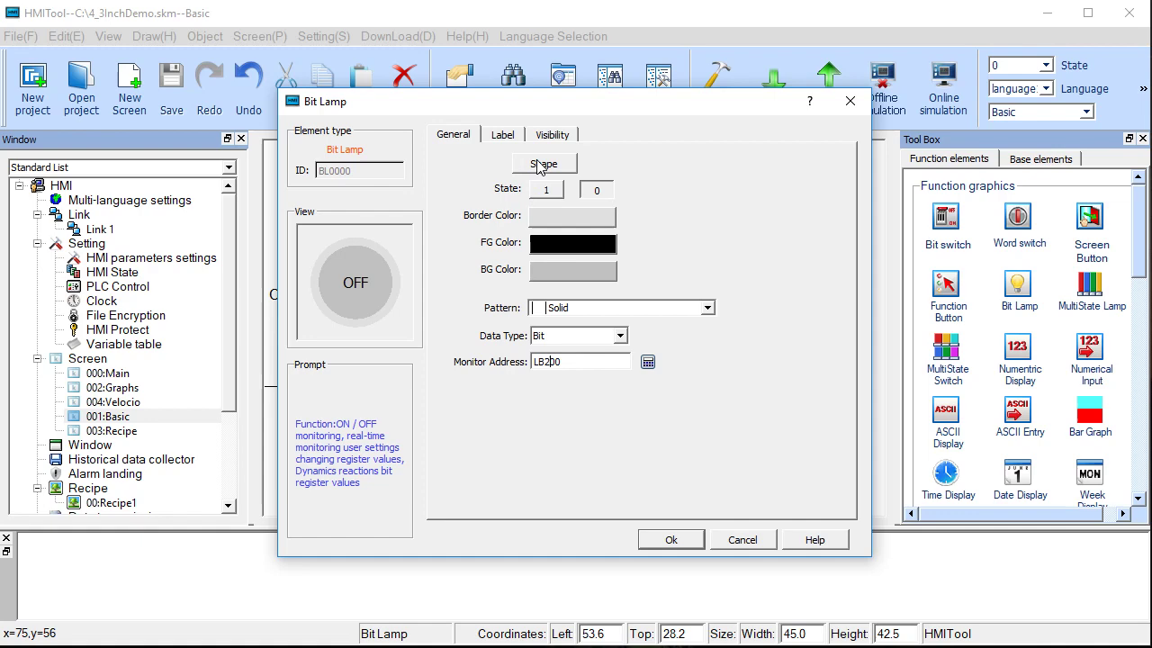
pyautogui.moveTo(531, 110); pyautogui.dragTo(667, 133)
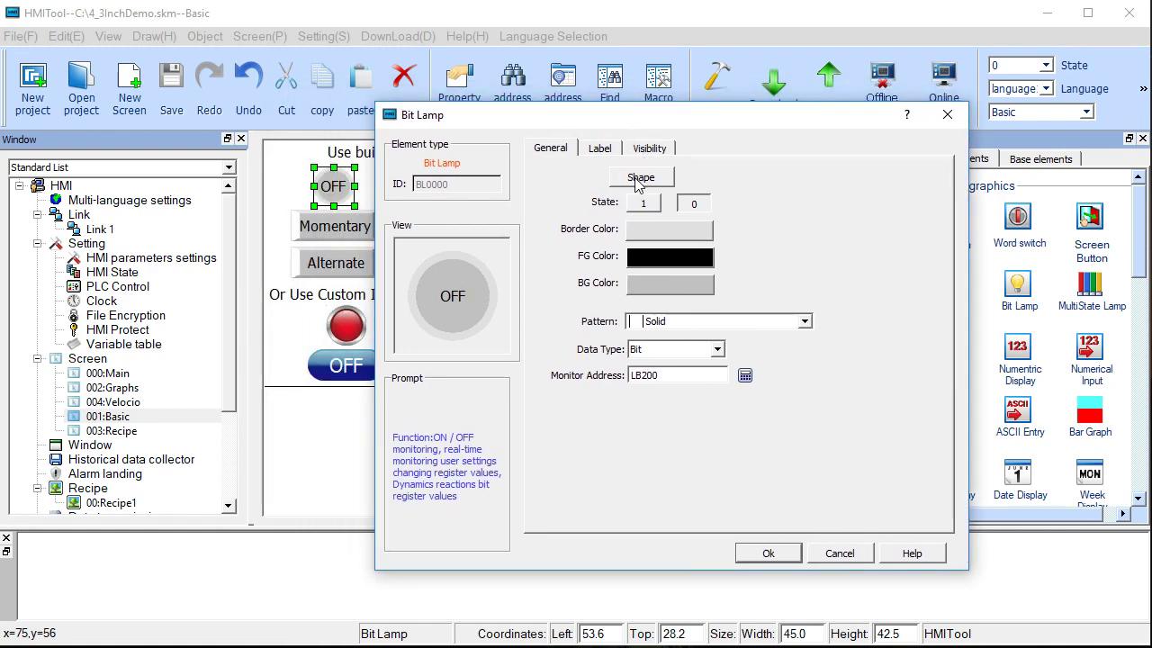
pyautogui.click(637, 177)
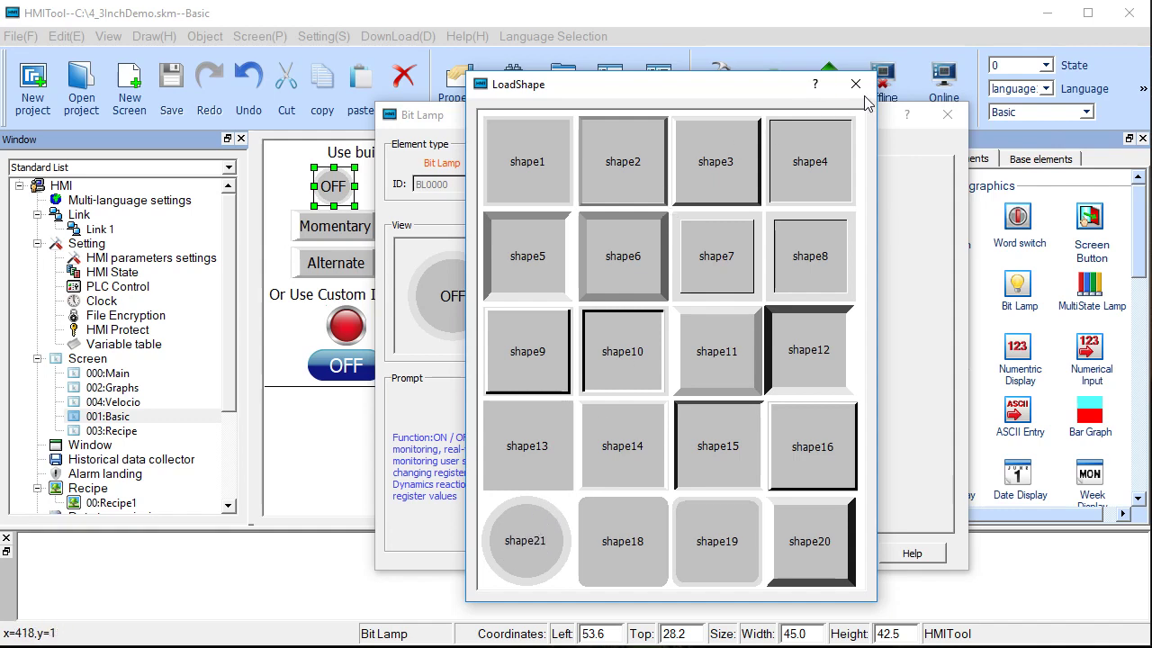
# Step: Close the shape gallery and compare the lamp's ON and OFF label texts
pyautogui.click(854, 83)
pyautogui.click(600, 149)
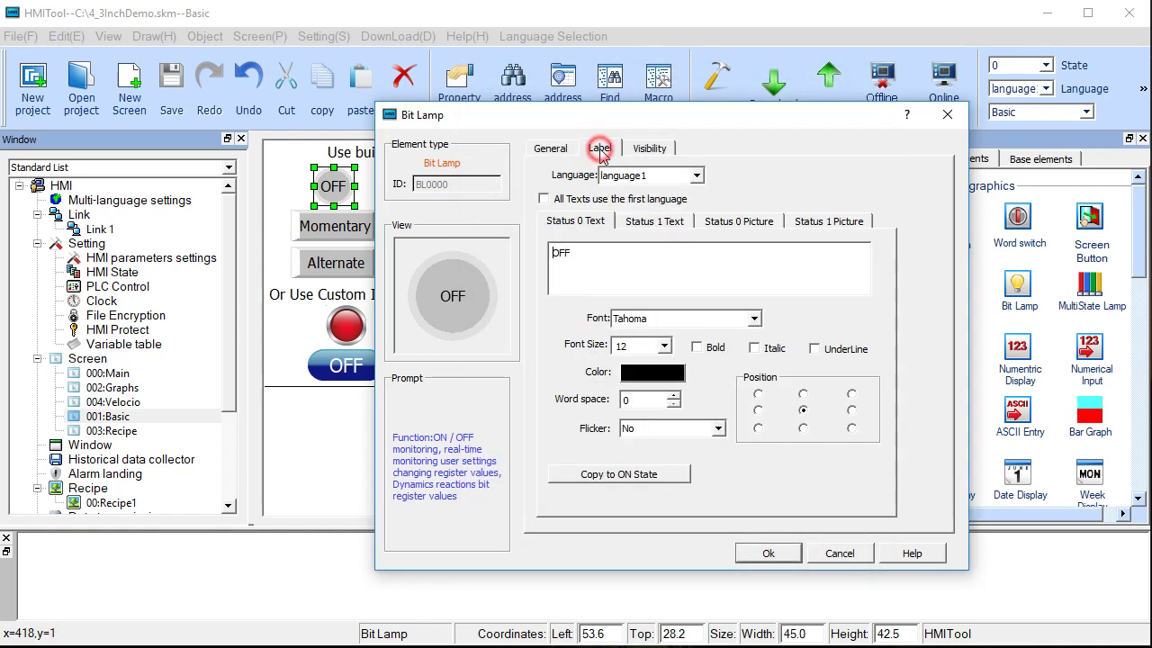
pyautogui.click(637, 225)
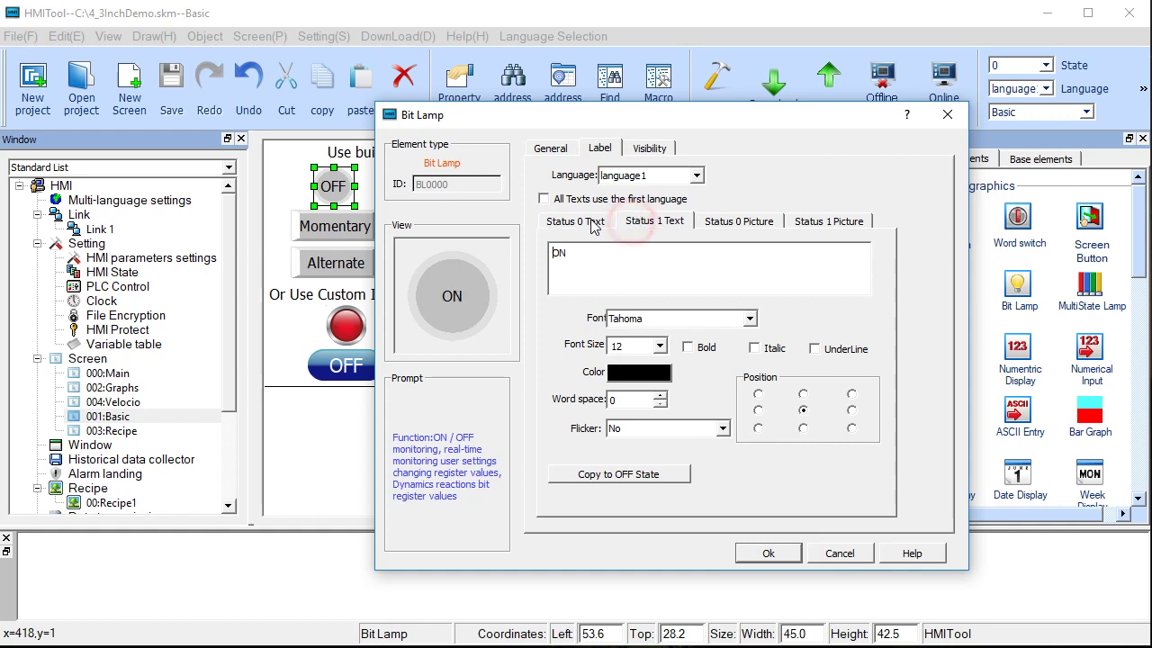
pyautogui.click(594, 227)
pyautogui.click(636, 227)
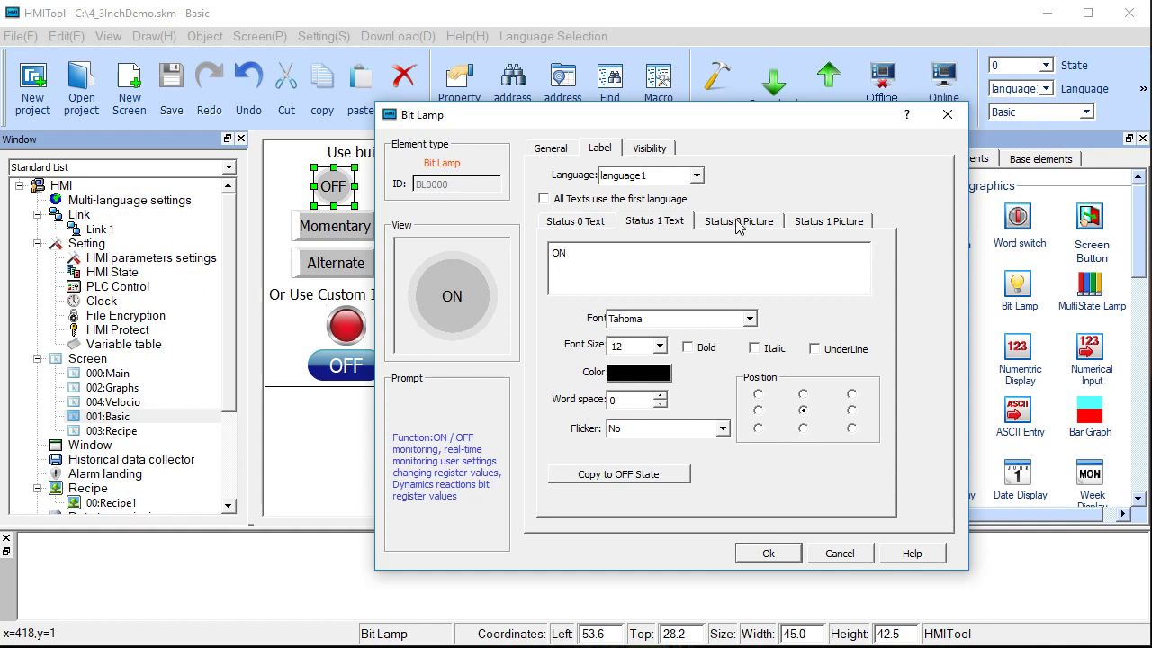
pyautogui.click(590, 226)
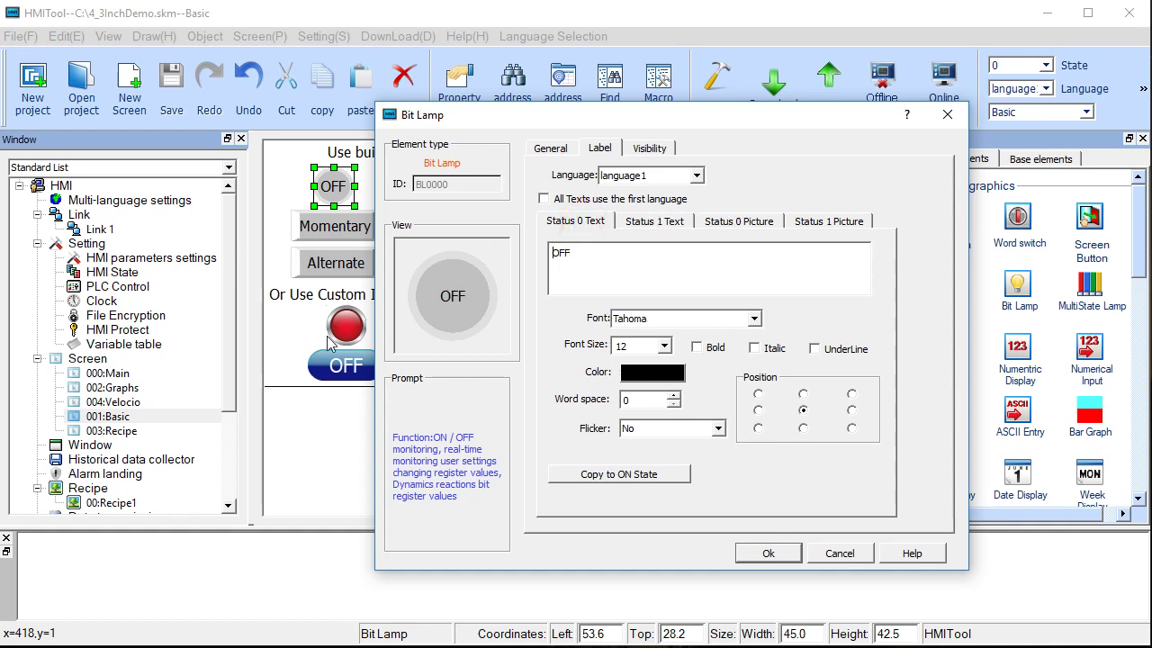
# Step: Preview the OFF lamp in states 1 and 0, then accept its LB200 settings
pyautogui.click(546, 149)
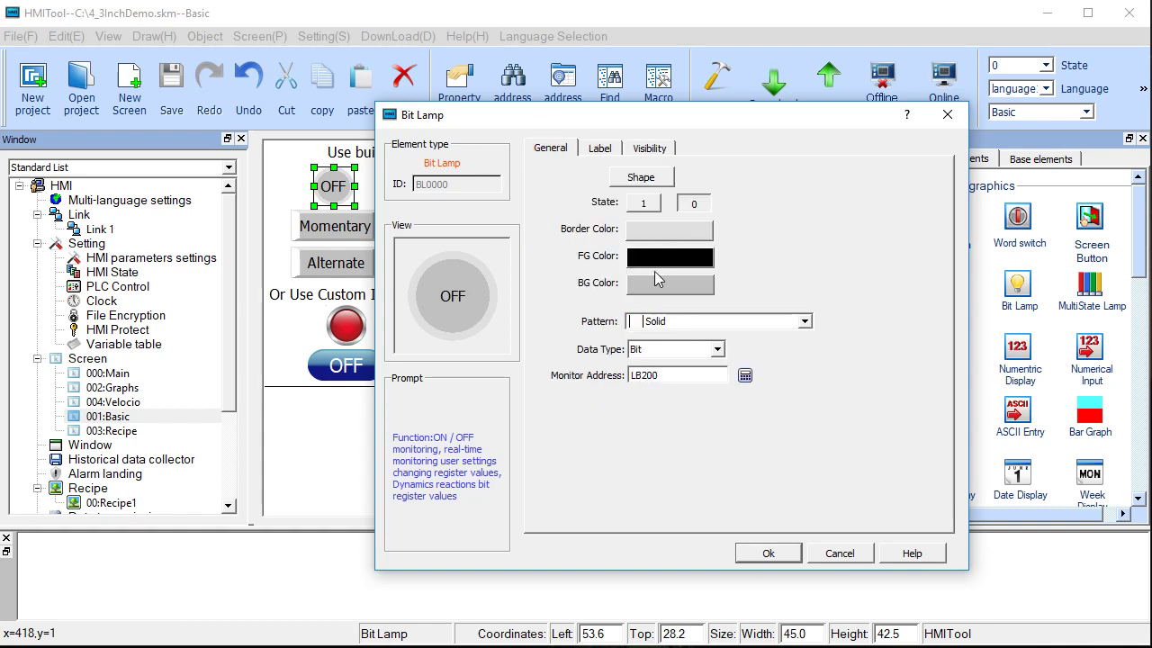
pyautogui.click(644, 204)
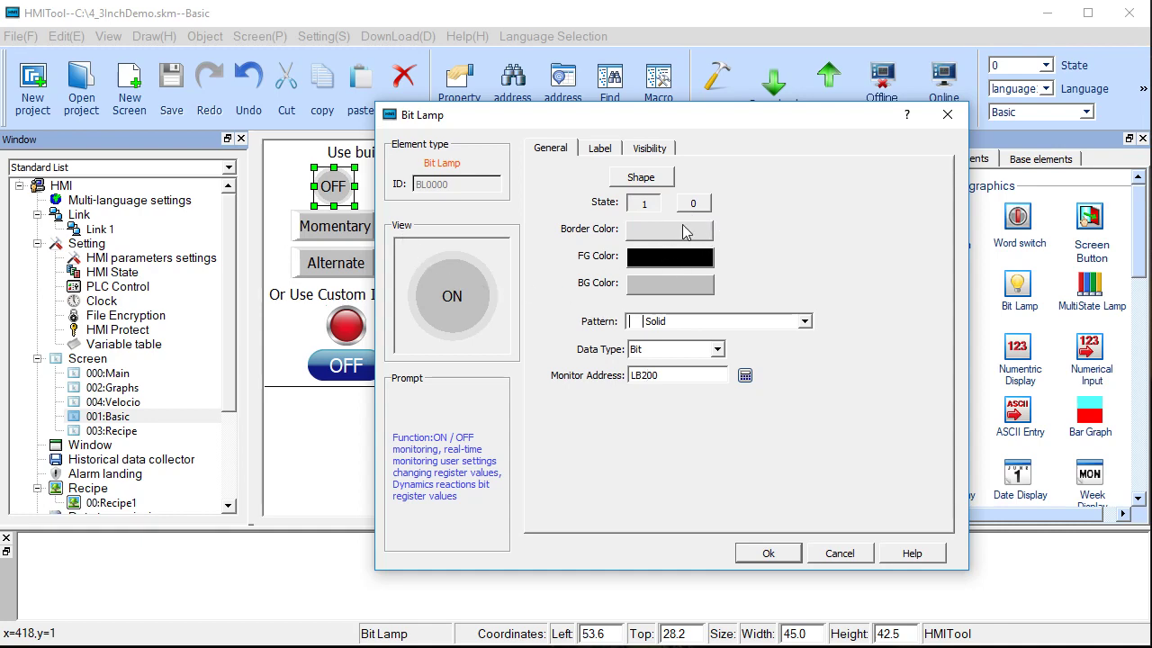
pyautogui.click(693, 206)
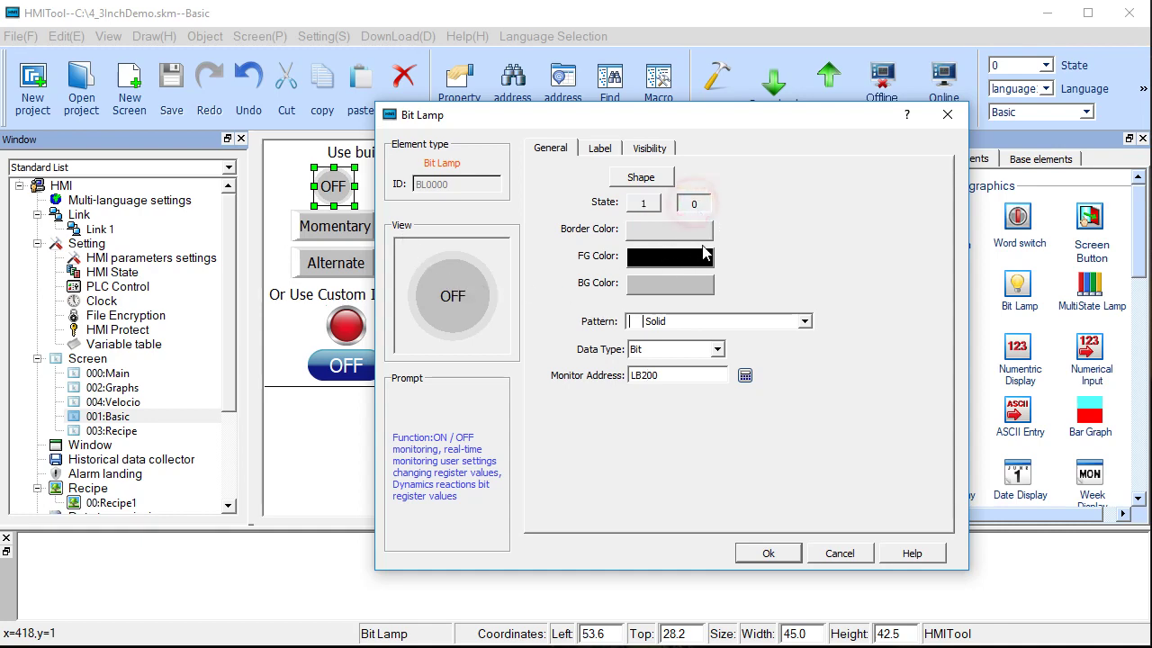
pyautogui.click(761, 550)
pyautogui.doubleClick(351, 225)
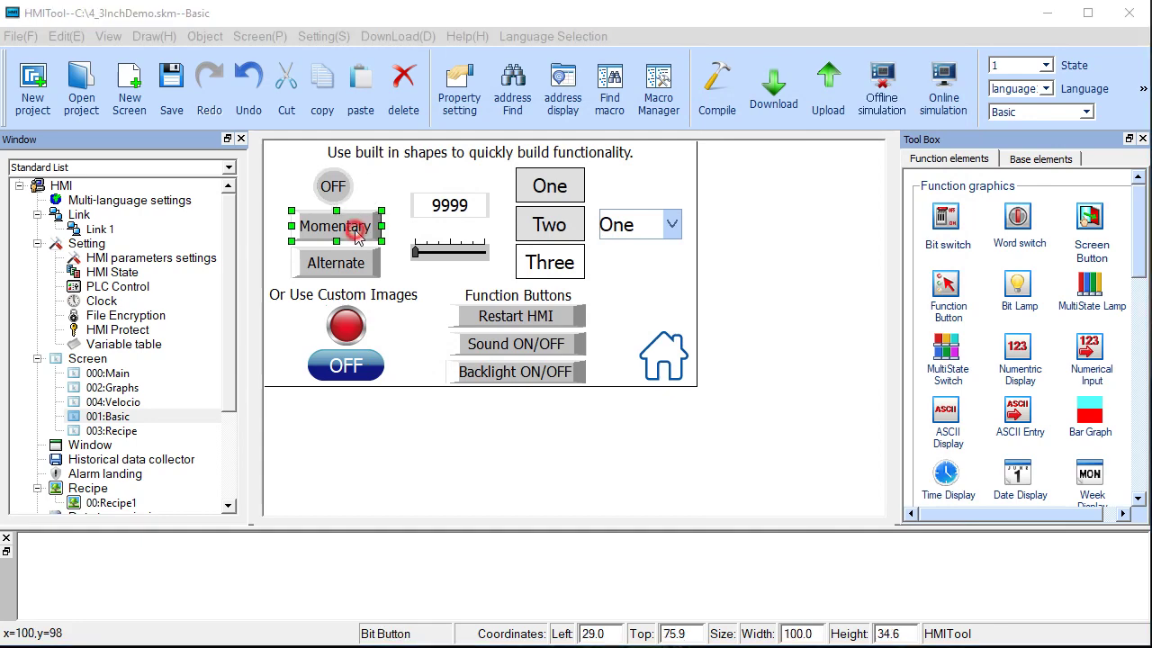
# Step: Discard a stray new bit switch and reopen the Momentary button's properties on its Label tab
pyautogui.moveTo(470, 103); pyautogui.dragTo(273, 237)
pyautogui.click(653, 234)
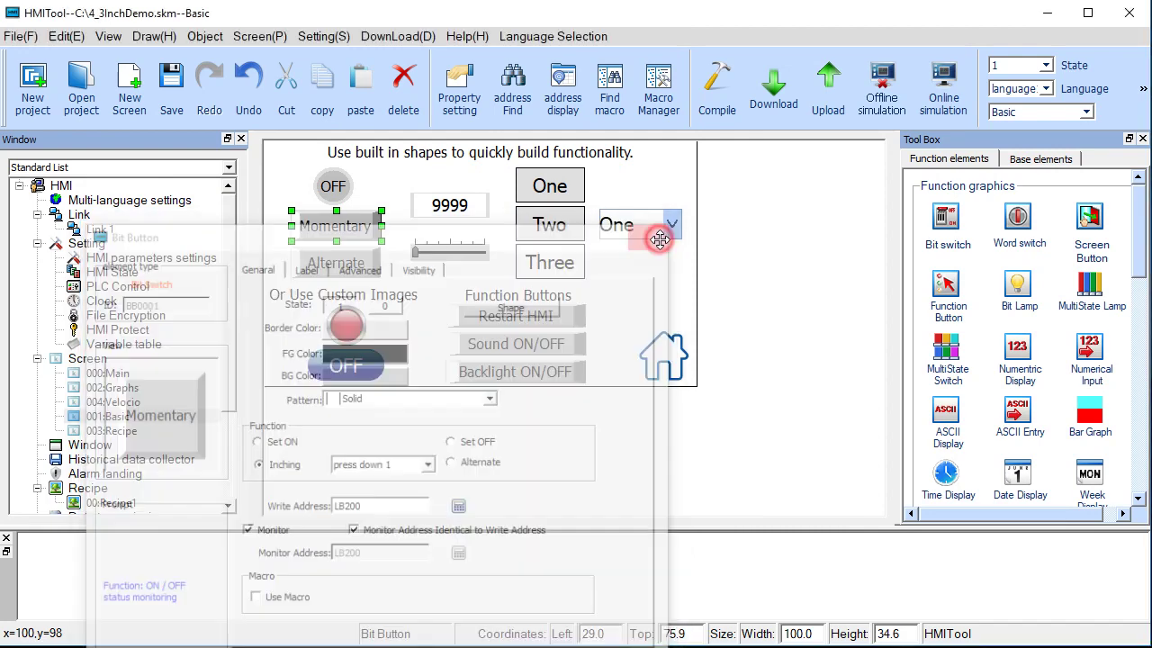
pyautogui.moveTo(942, 220); pyautogui.dragTo(280, 288)
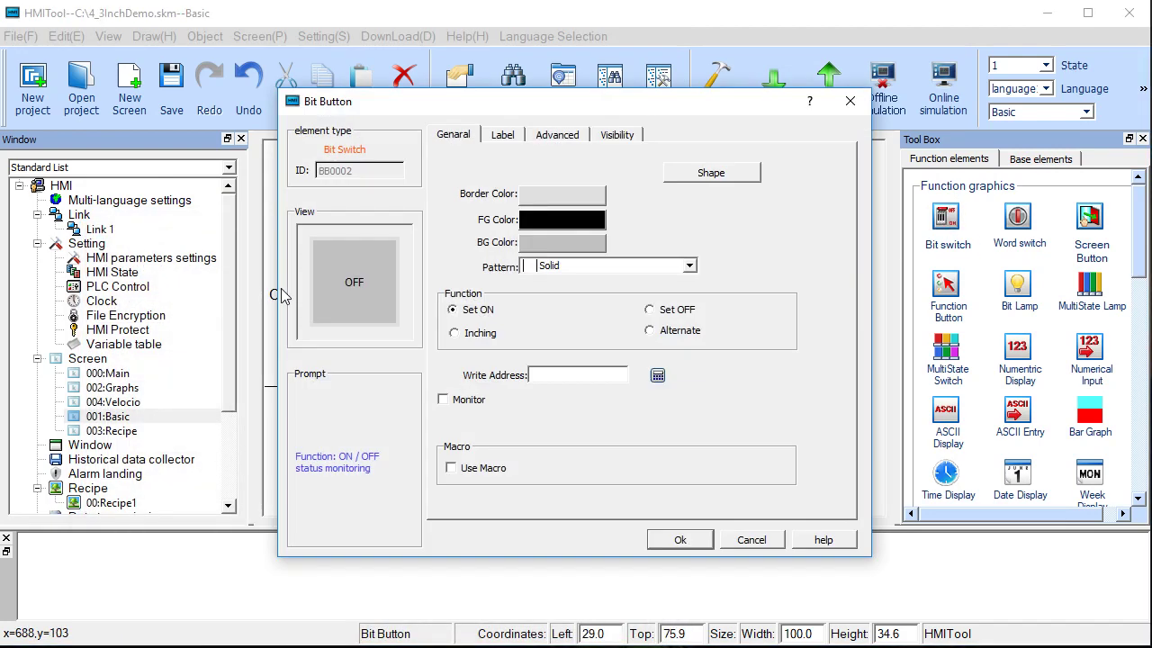
pyautogui.click(851, 99)
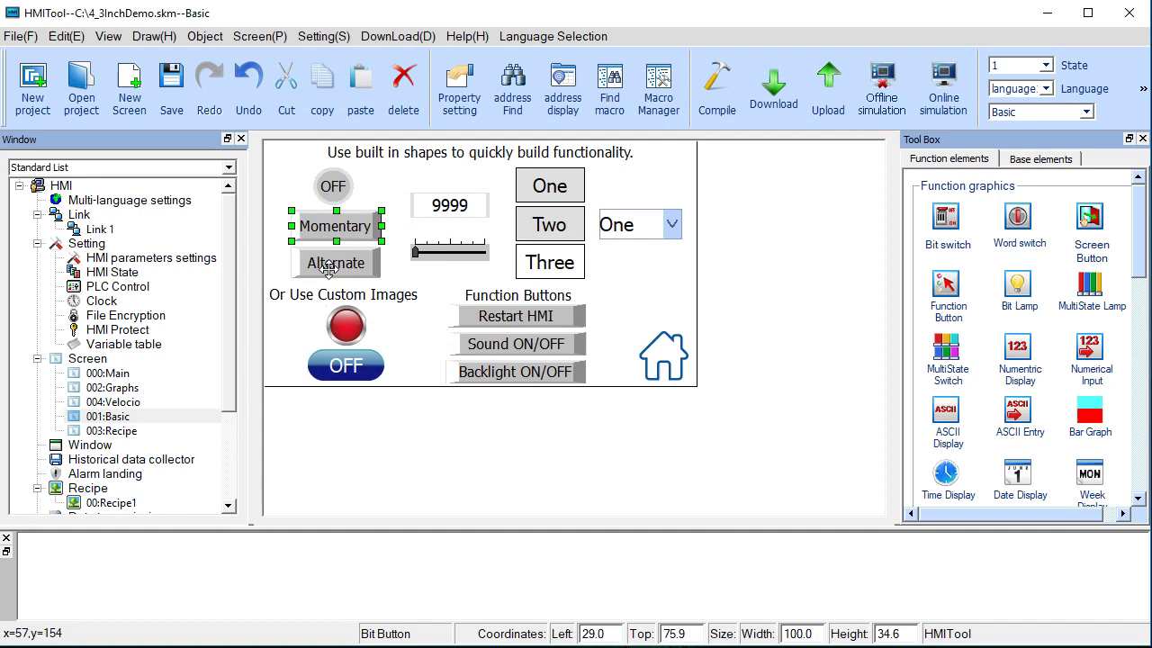
pyautogui.doubleClick(347, 237)
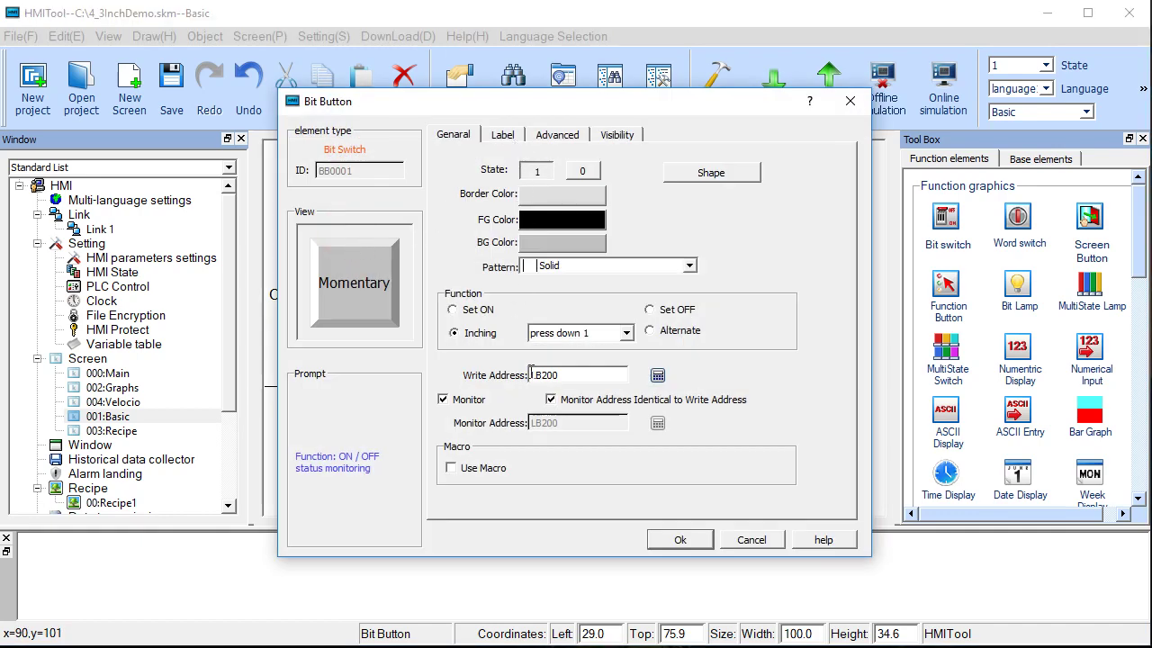
pyautogui.click(557, 376)
# Step: Check the Momentary button's Status 0 and Status 1 label texts
pyautogui.click(503, 136)
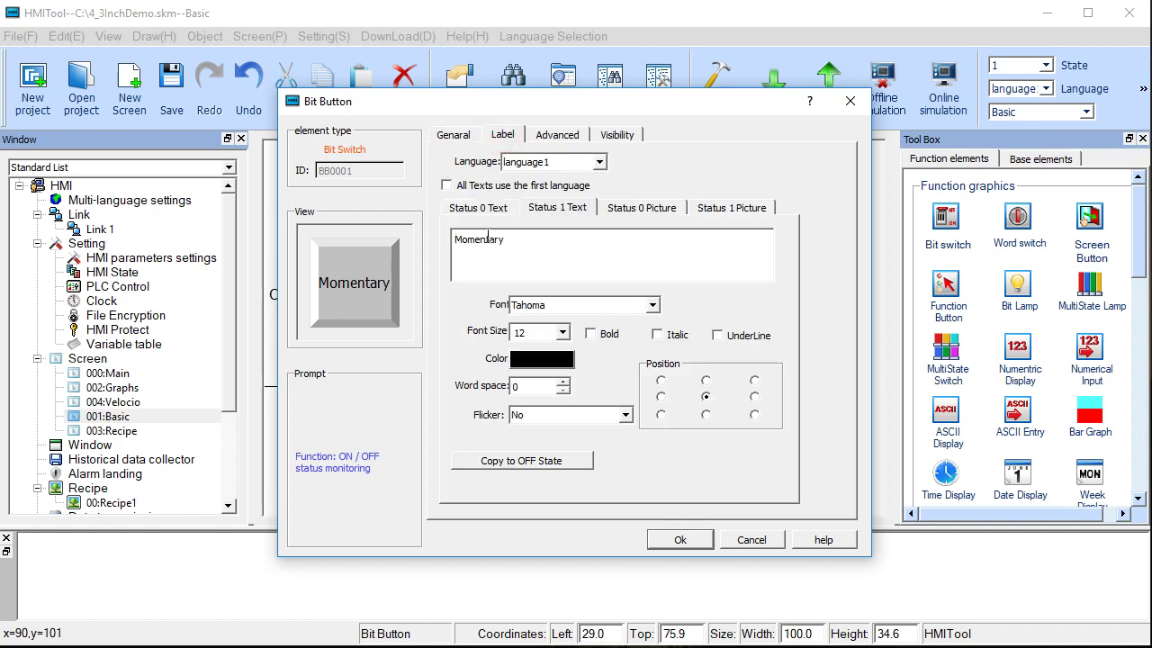
pyautogui.click(486, 209)
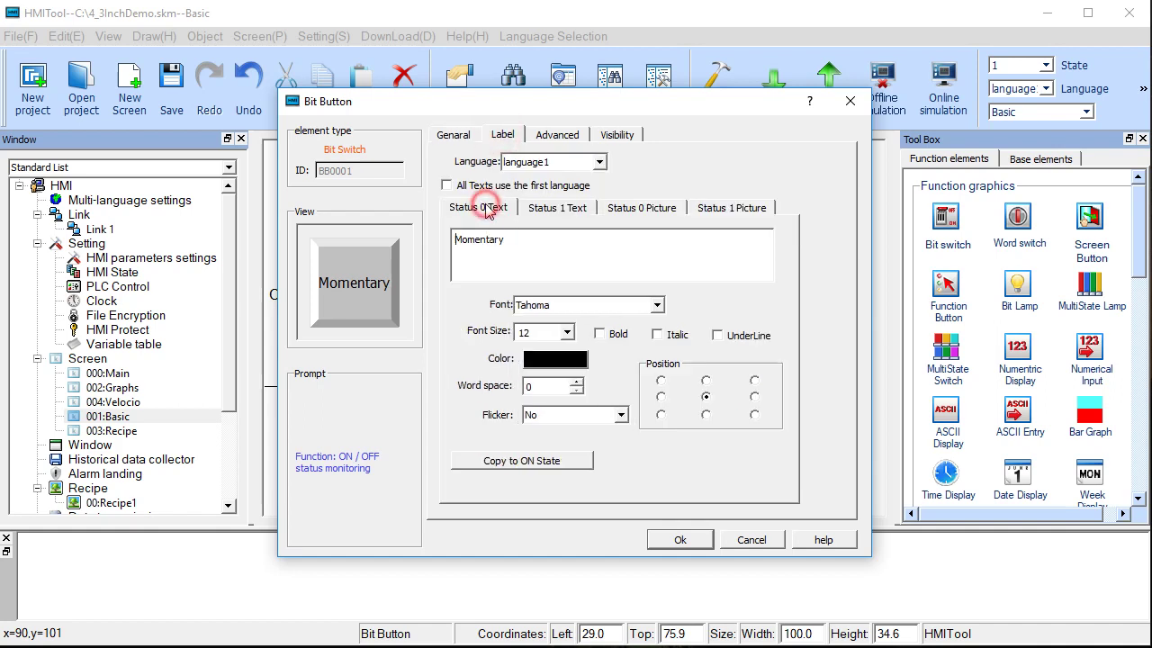
pyautogui.click(531, 210)
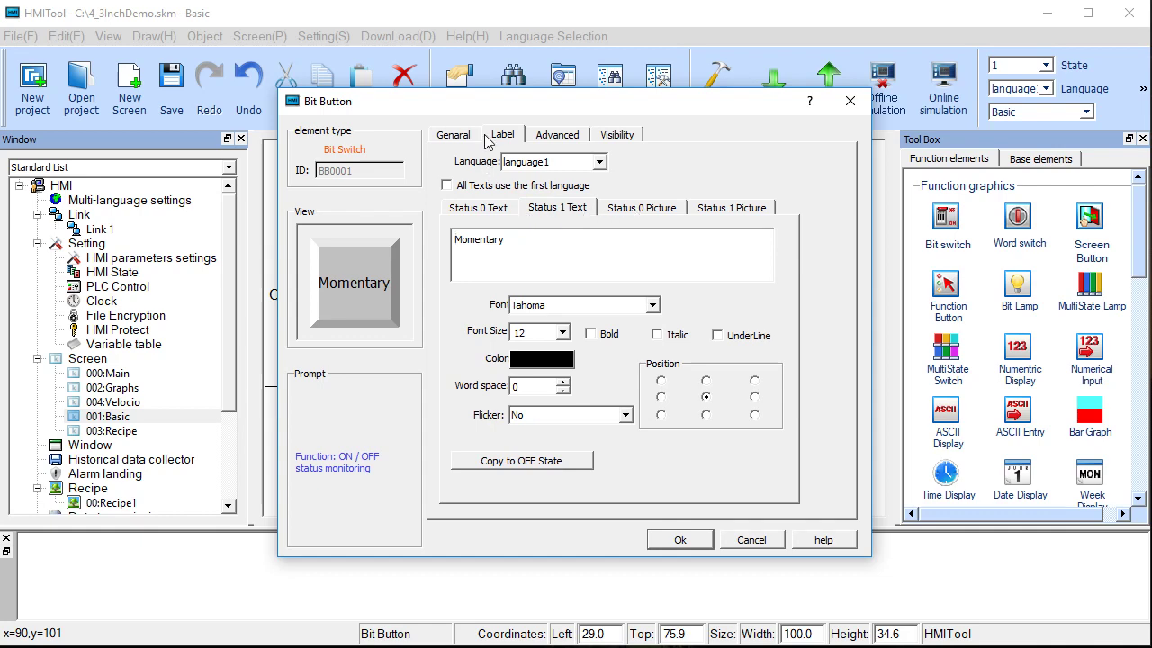
pyautogui.click(457, 135)
# Step: Browse button shapes, keep the inching action at press down 1, and confirm
pyautogui.click(709, 174)
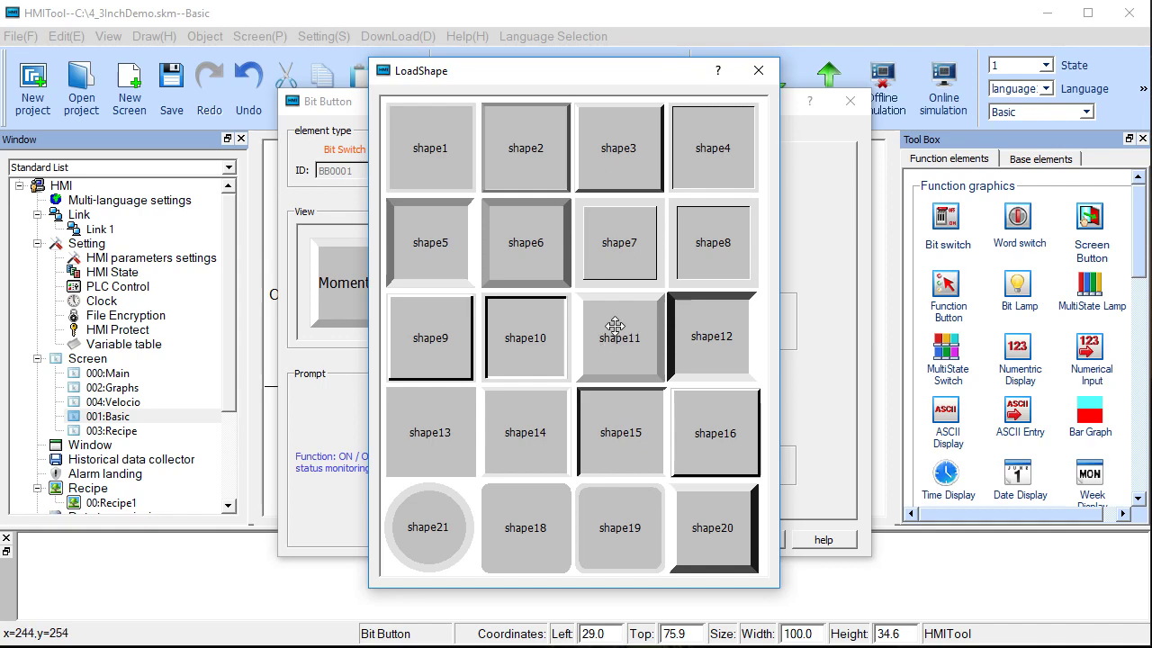
pyautogui.moveTo(577, 78); pyautogui.dragTo(823, 88)
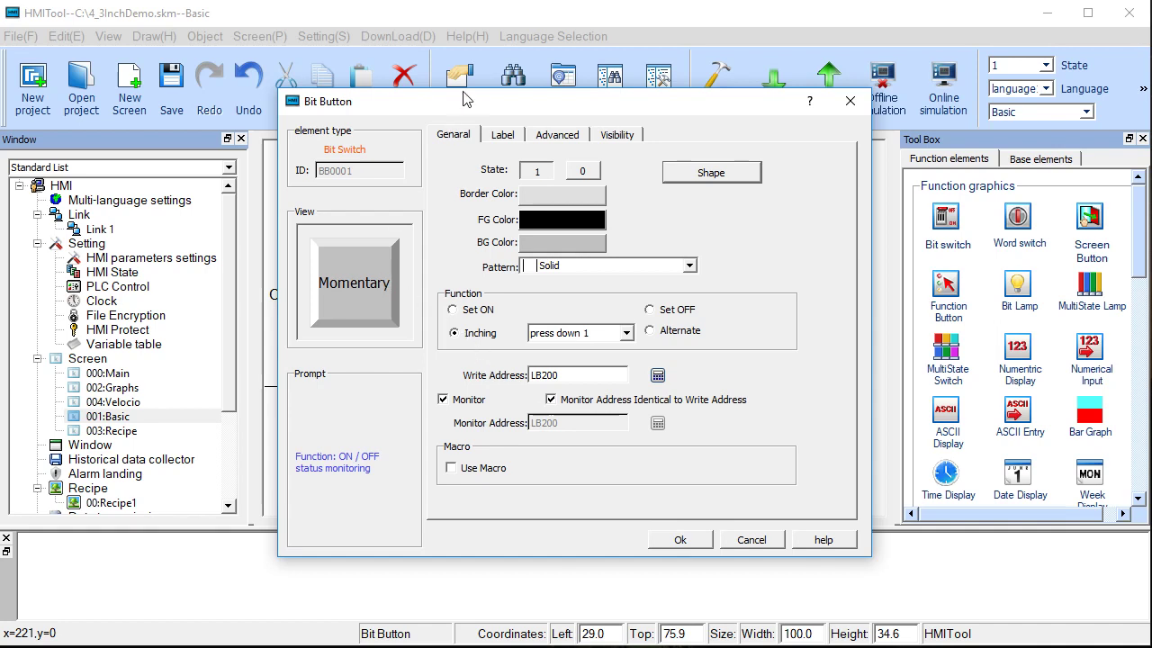
pyautogui.moveTo(467, 99); pyautogui.dragTo(617, 85)
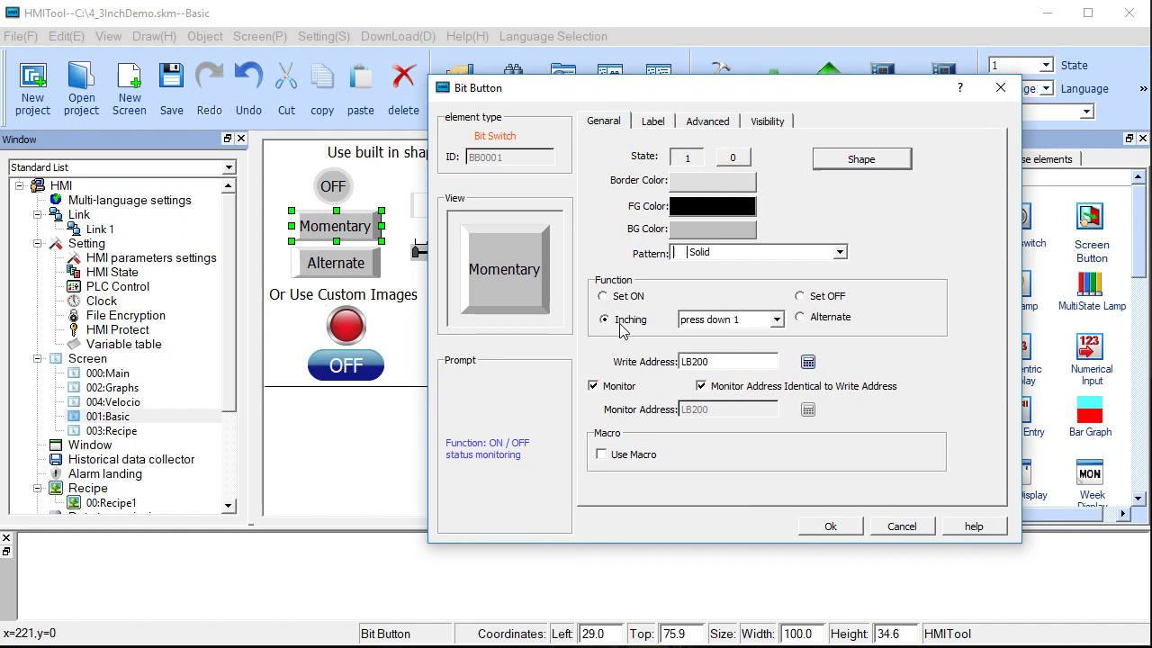
pyautogui.click(744, 324)
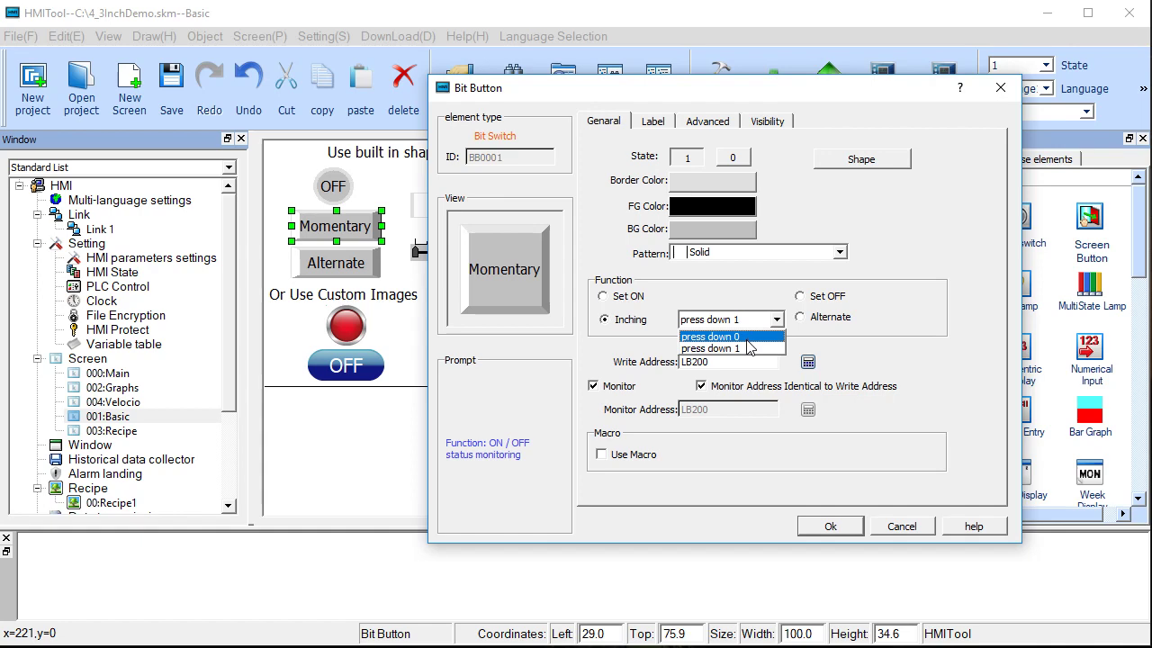
pyautogui.click(866, 353)
pyautogui.click(815, 525)
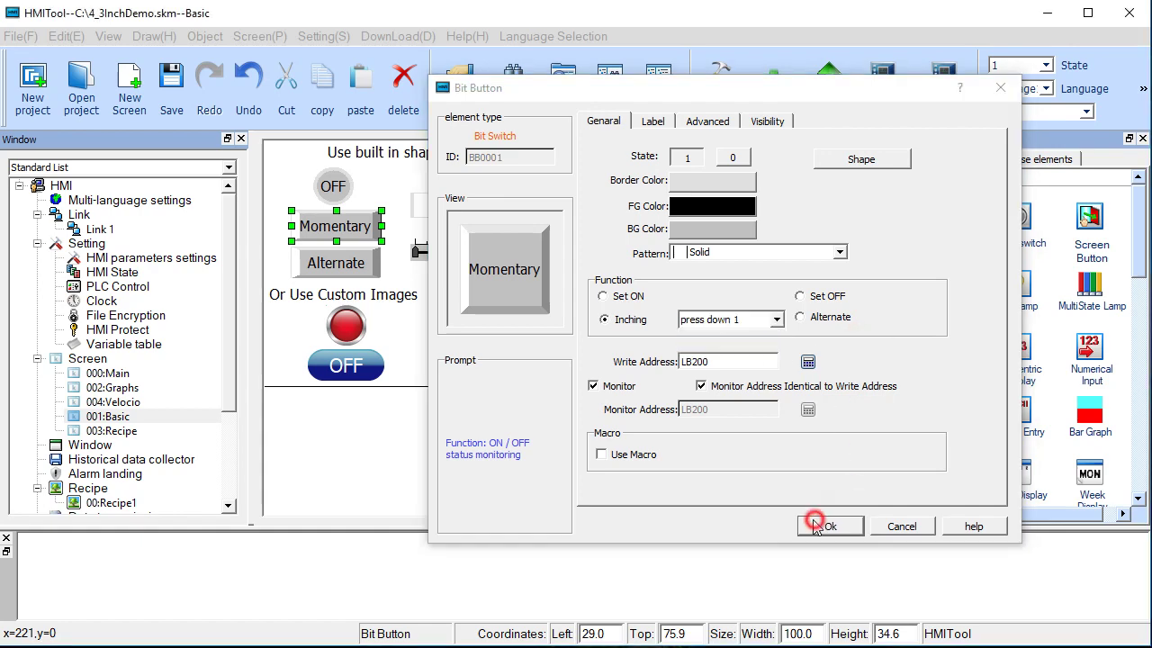
# Step: Confirm the Alternate button's Alternate function writing LB200 and close its properties
pyautogui.doubleClick(336, 264)
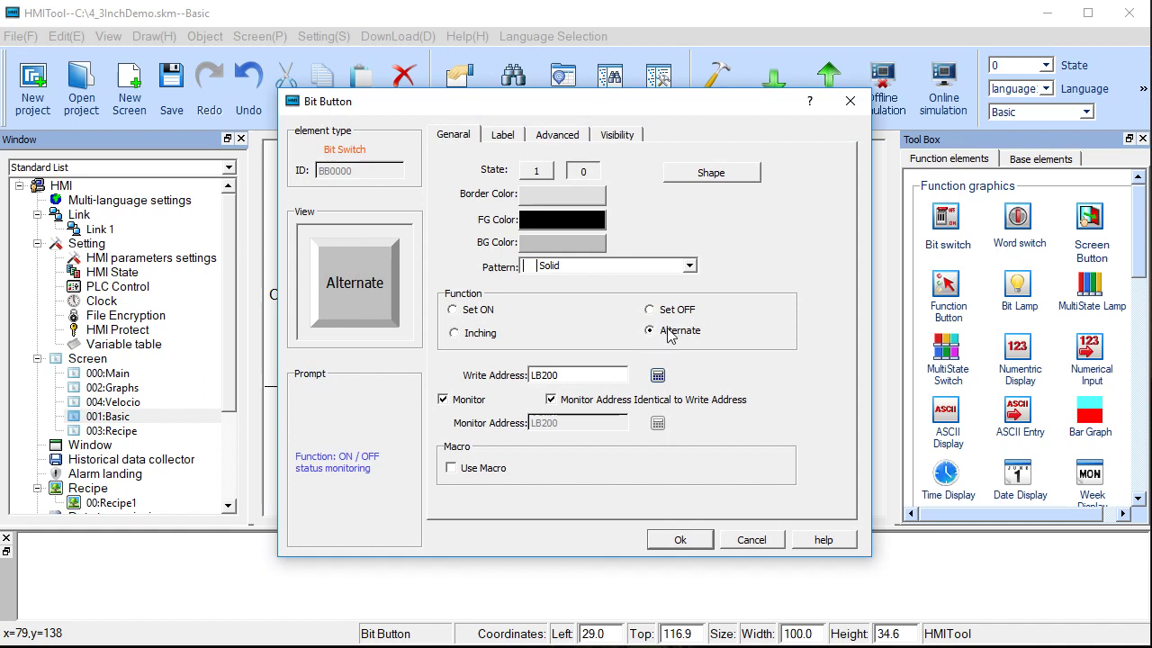
pyautogui.click(679, 540)
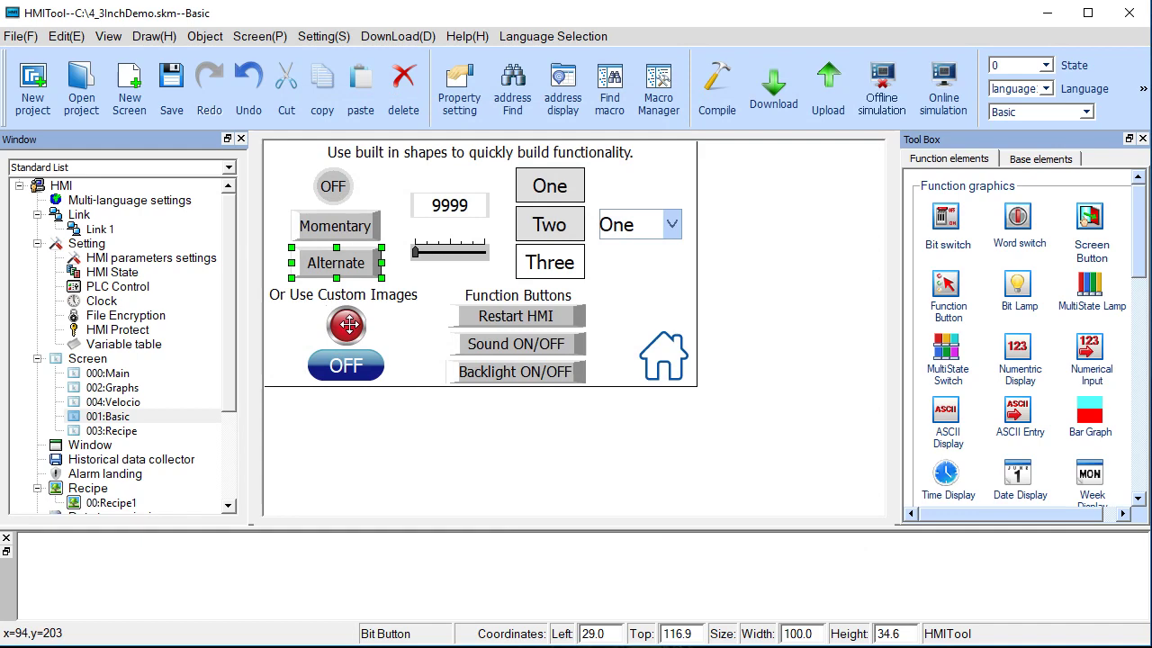
pyautogui.doubleClick(349, 324)
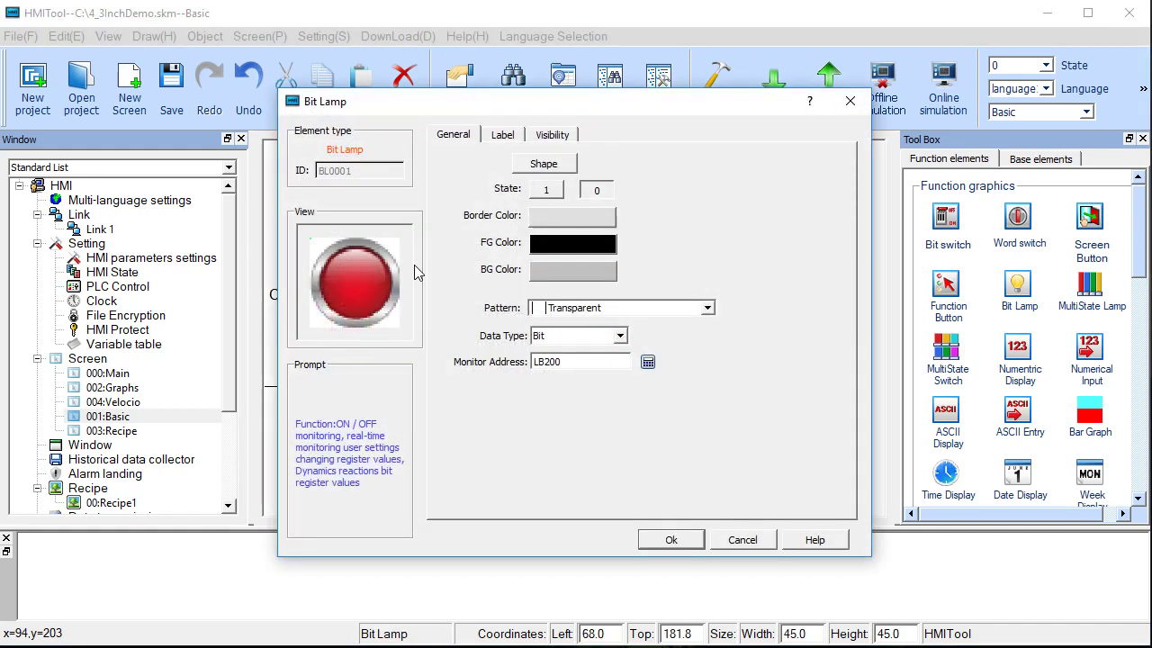
pyautogui.click(502, 136)
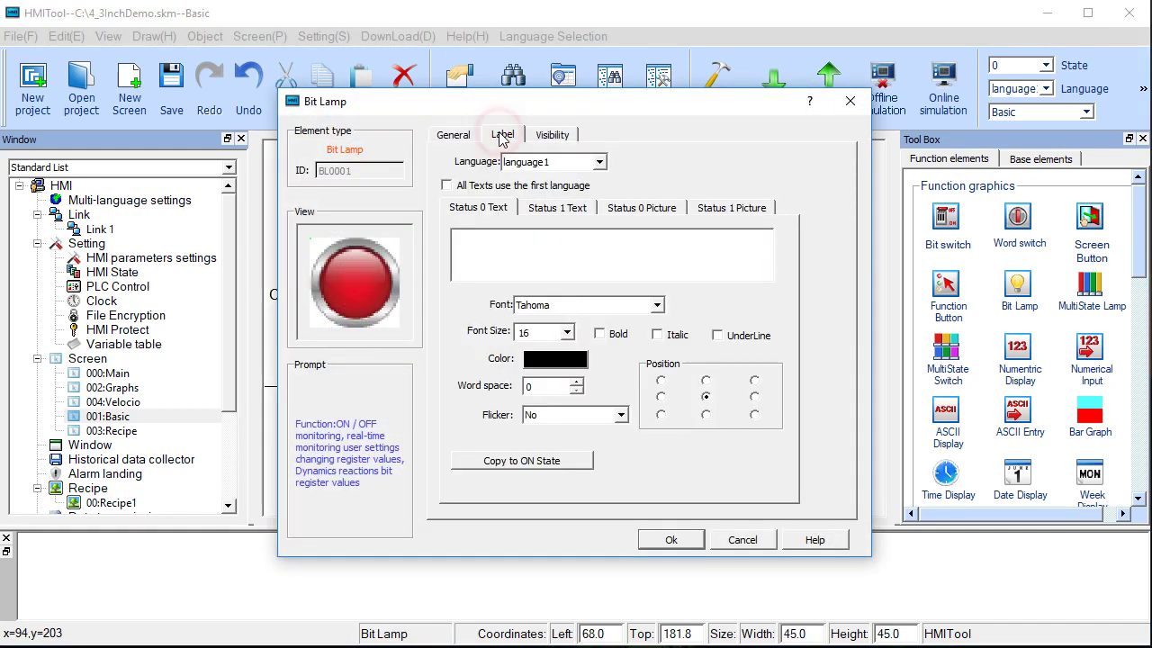
pyautogui.click(652, 208)
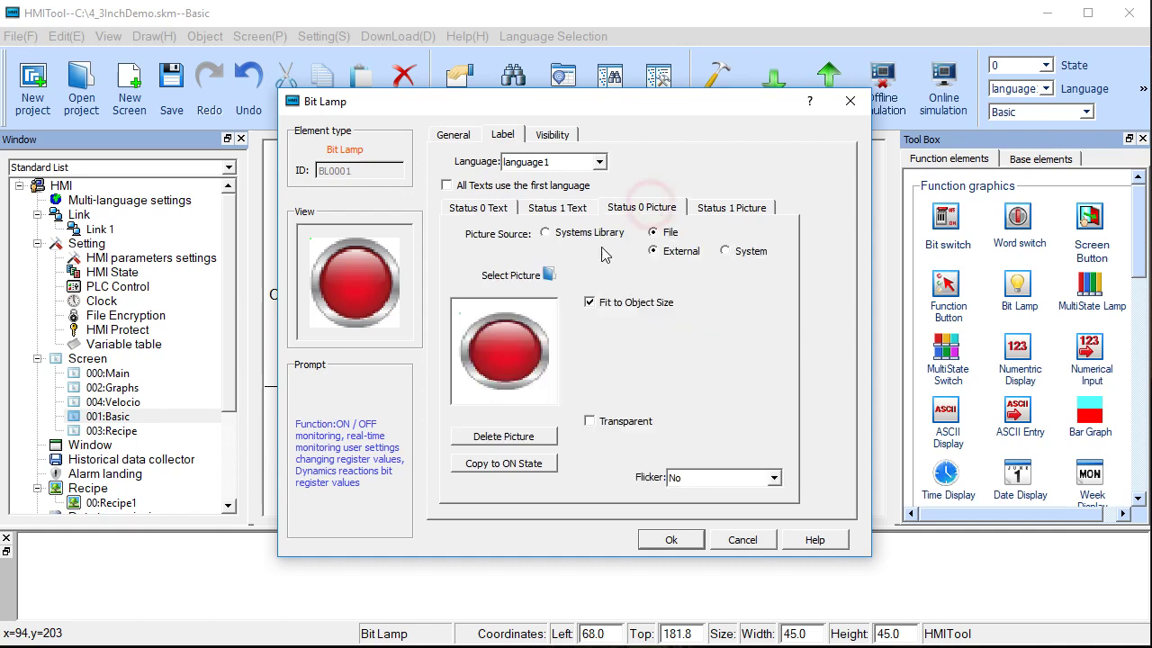
pyautogui.click(550, 276)
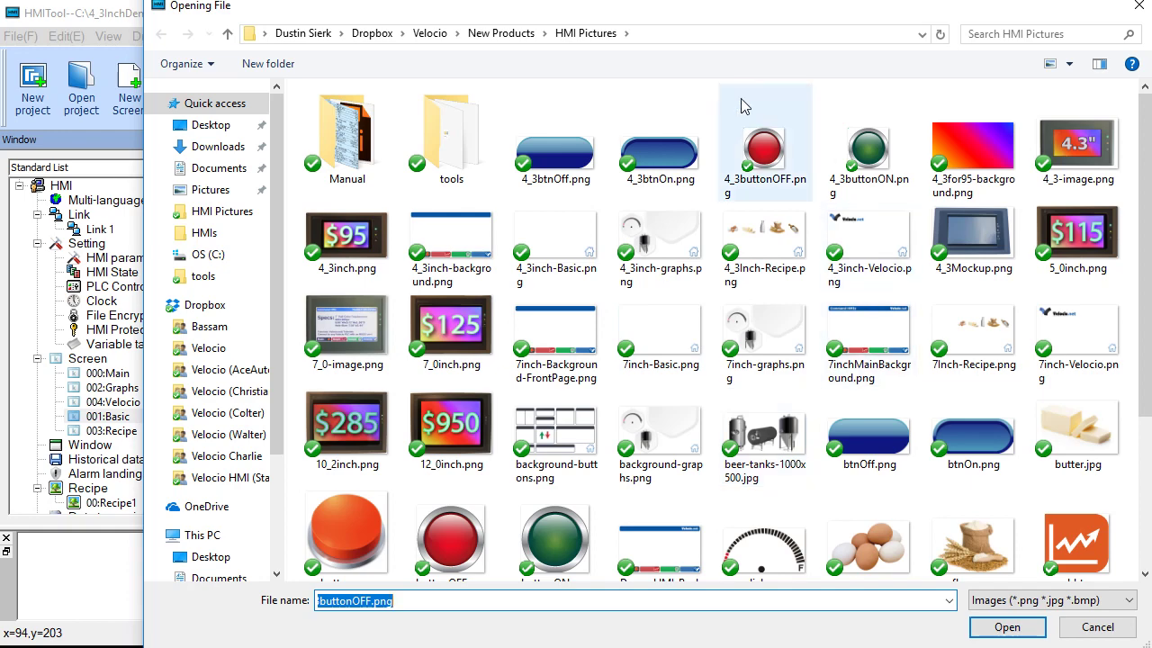
pyautogui.click(1137, 12)
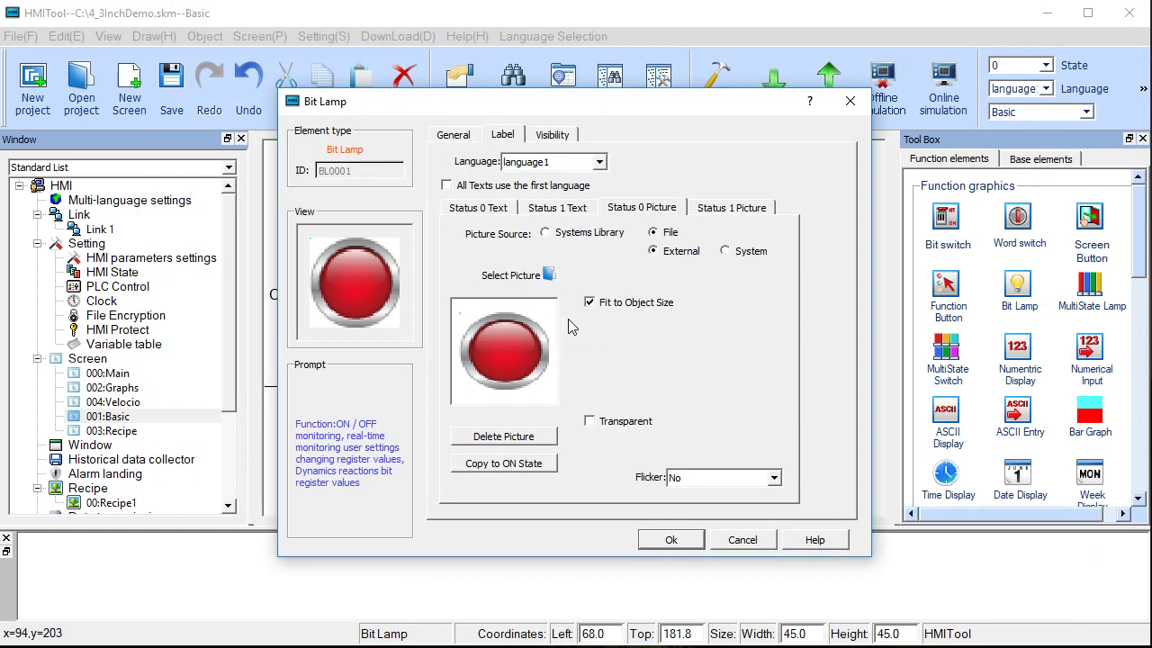
pyautogui.click(720, 209)
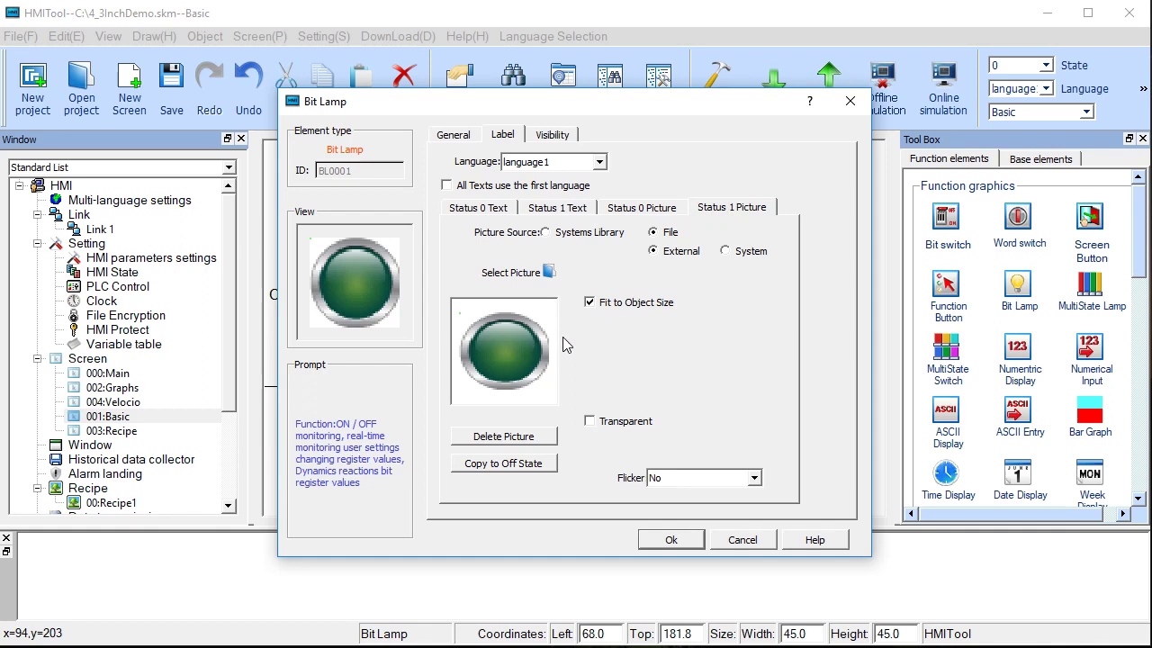
pyautogui.click(454, 134)
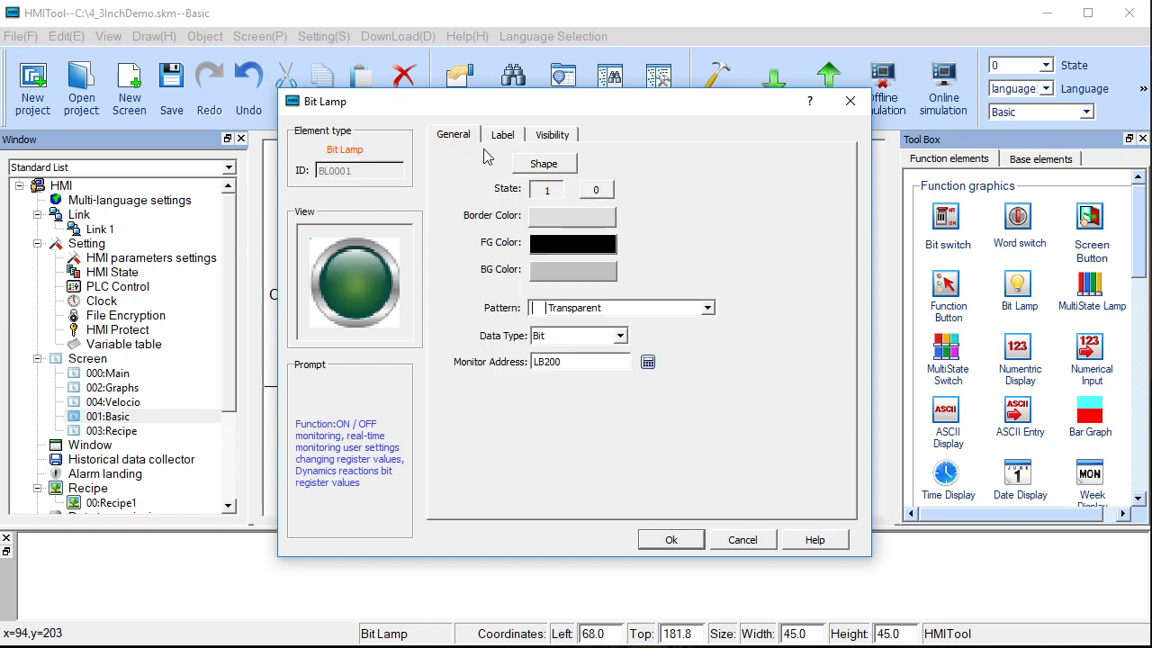
# Step: Try shape13 and a square frame, settling on the round shape13 for the lamp
pyautogui.click(553, 169)
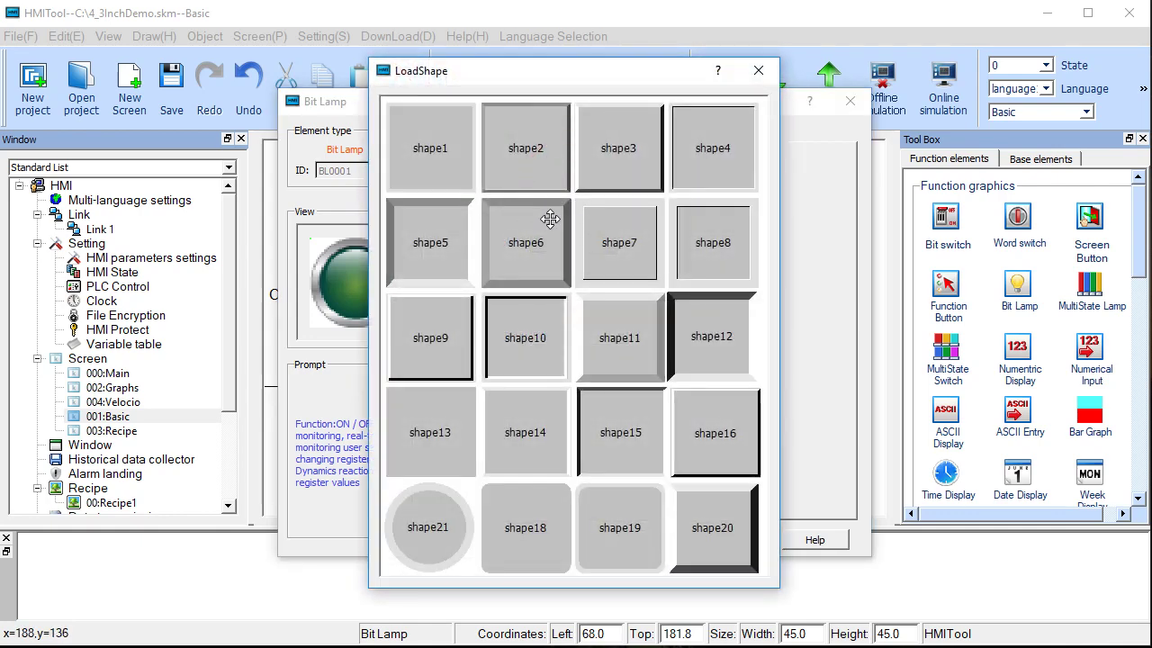
pyautogui.doubleClick(420, 430)
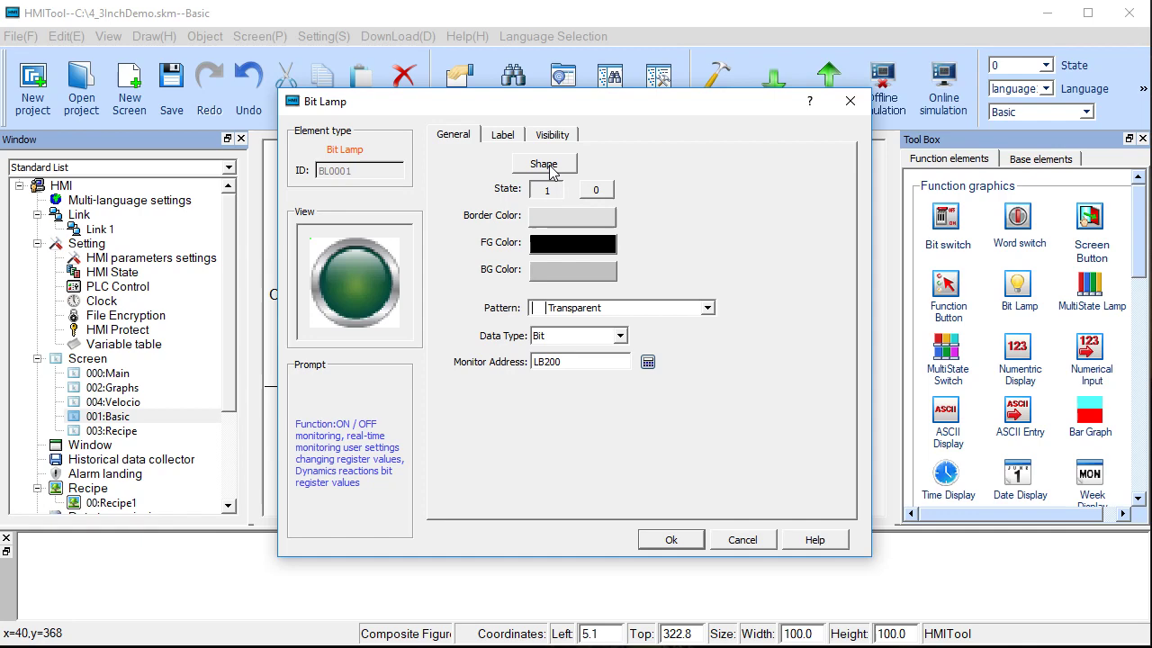
pyautogui.click(544, 163)
pyautogui.doubleClick(520, 250)
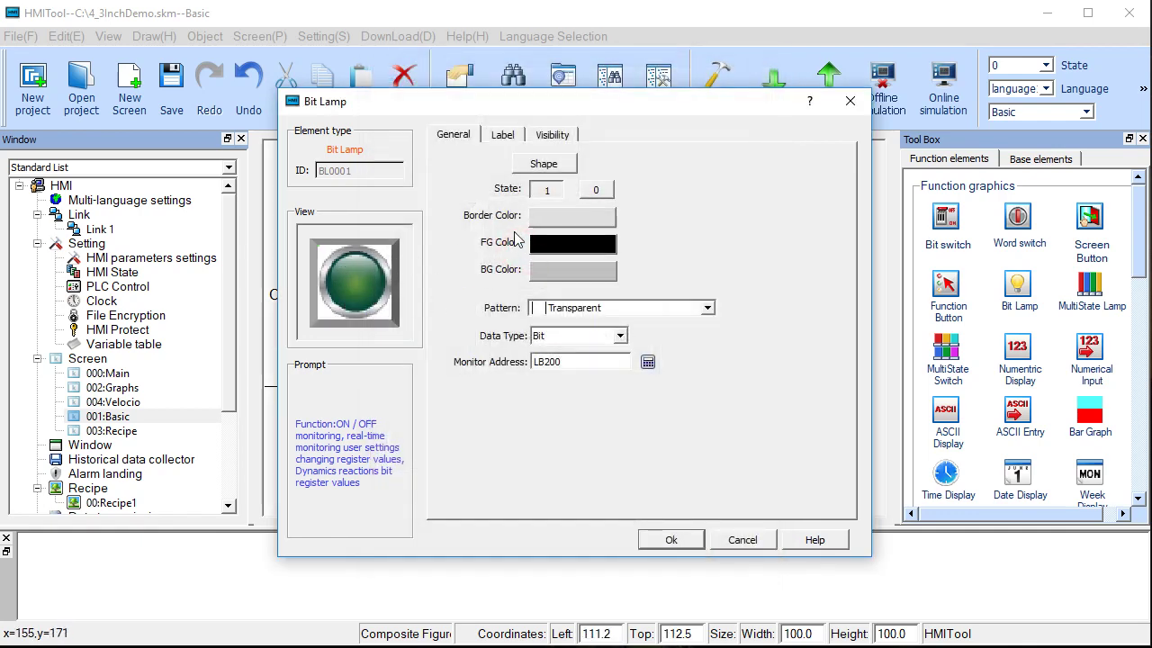
pyautogui.click(543, 163)
pyautogui.doubleClick(426, 416)
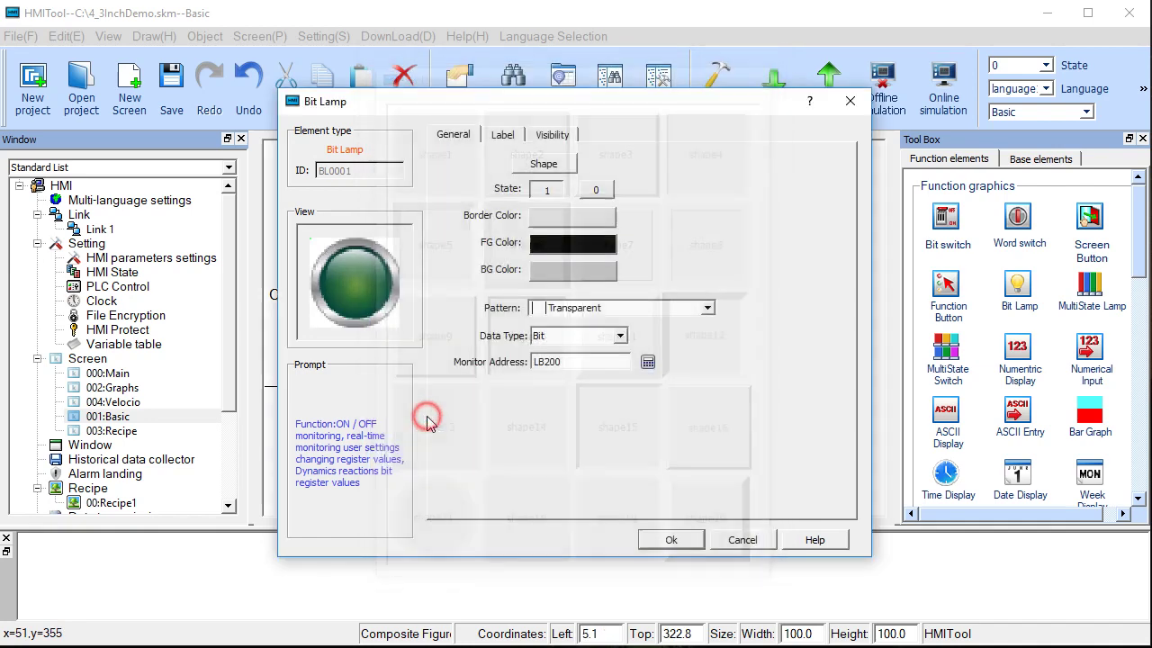
# Step: Try the Solid pattern, revert to Transparent, and confirm the lamp settings
pyautogui.click(592, 309)
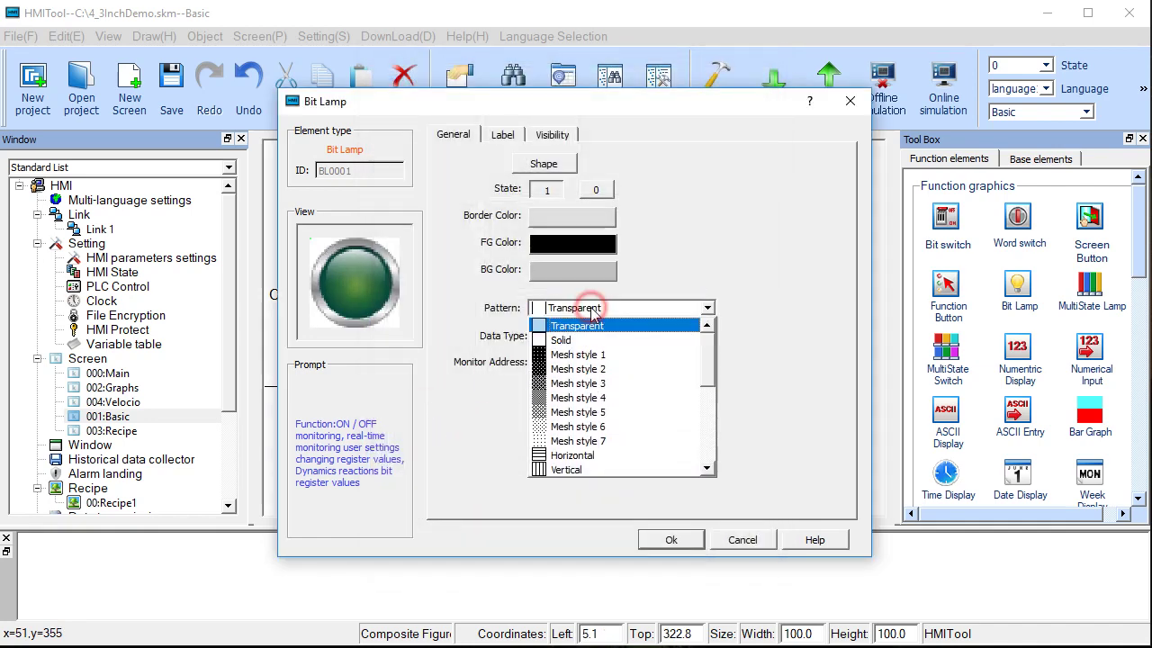
pyautogui.click(587, 340)
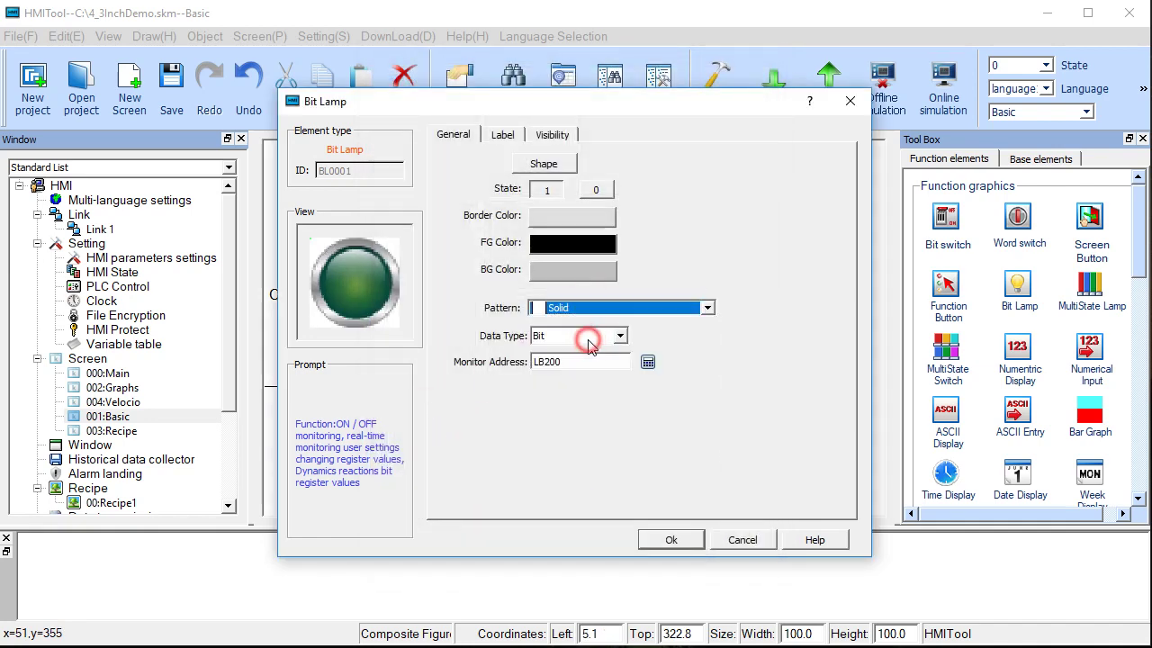
pyautogui.click(594, 309)
pyautogui.click(592, 325)
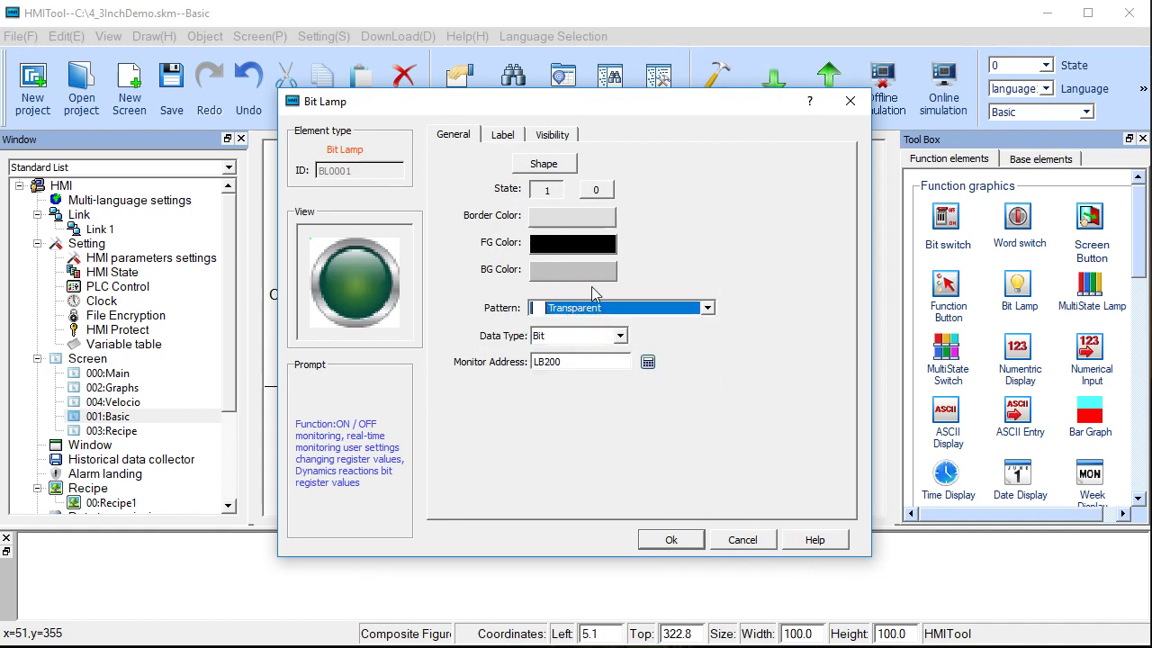
pyautogui.click(666, 540)
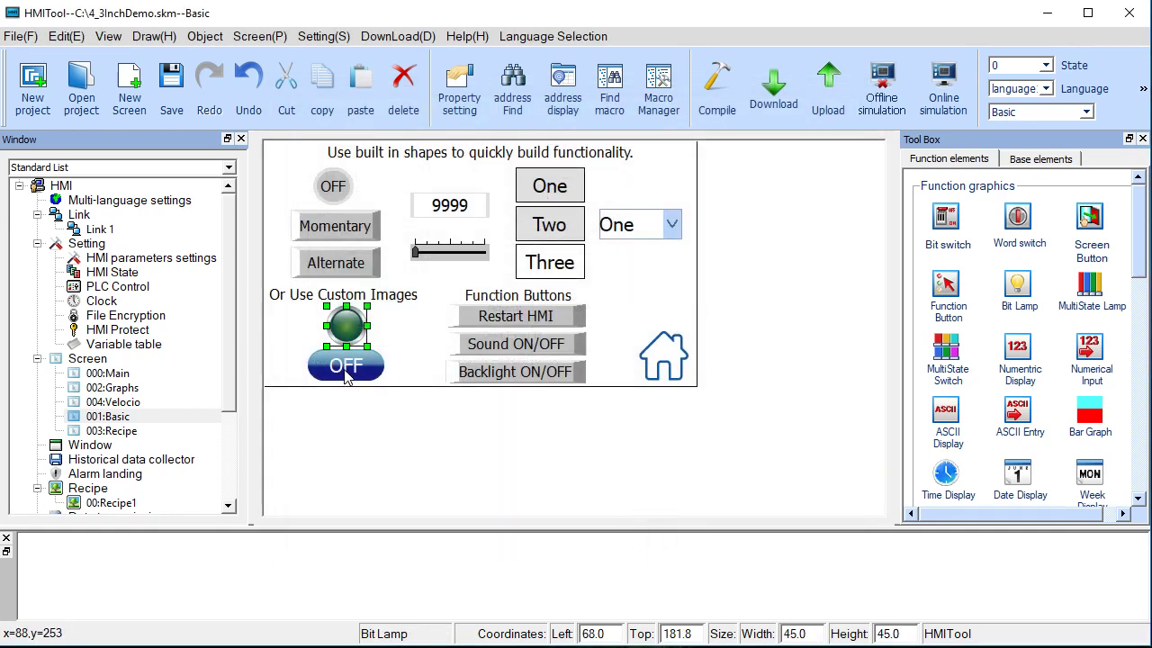
pyautogui.doubleClick(346, 369)
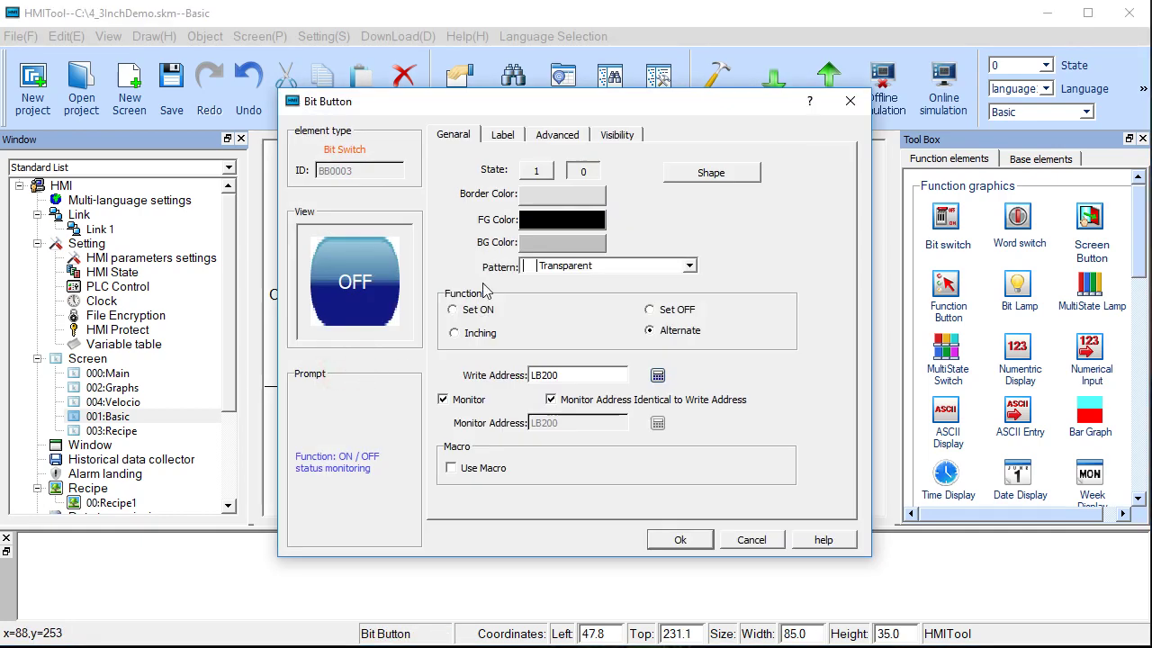
pyautogui.click(504, 135)
pyautogui.click(656, 207)
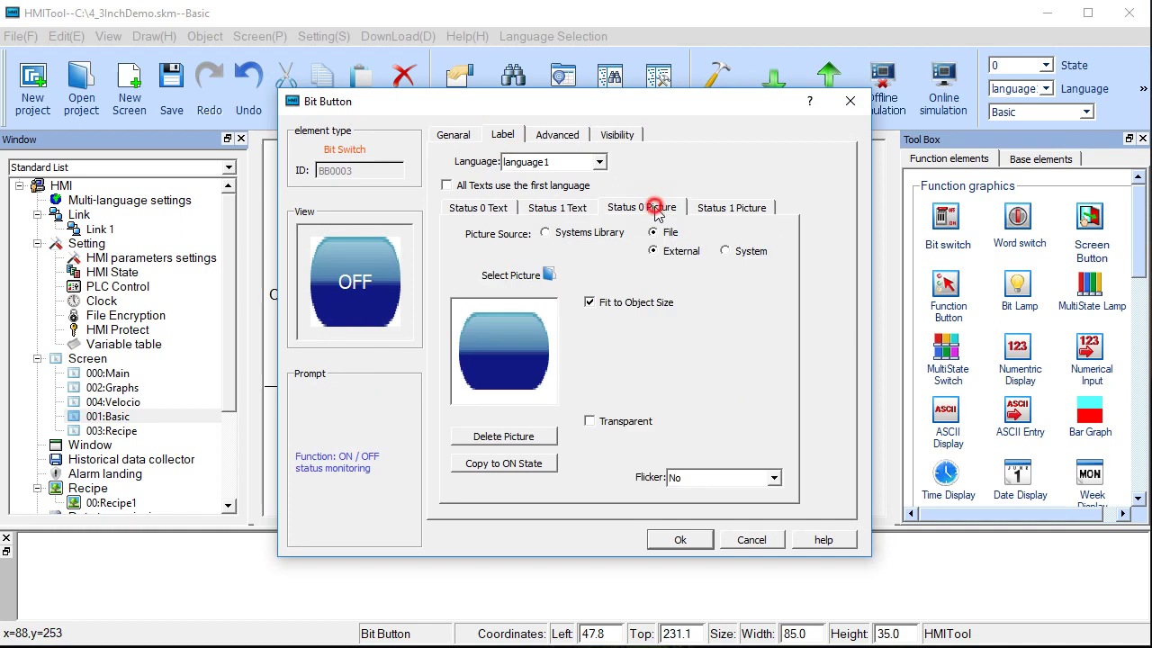
pyautogui.click(724, 209)
pyautogui.click(657, 209)
pyautogui.click(481, 208)
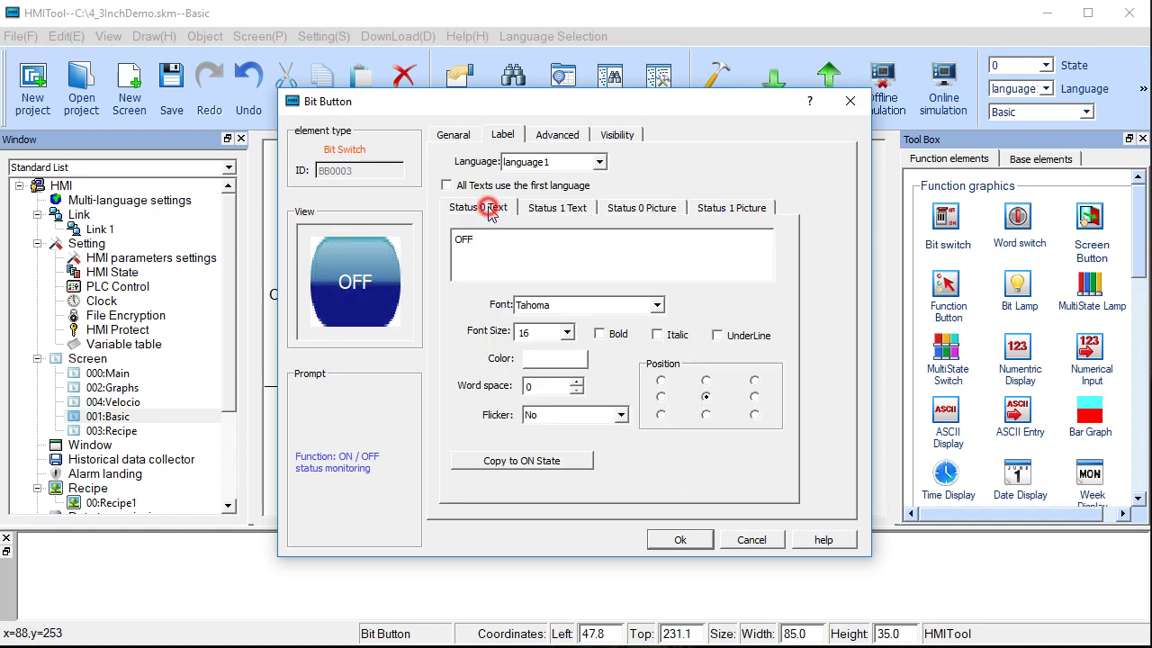
pyautogui.click(549, 209)
pyautogui.click(496, 208)
pyautogui.click(666, 540)
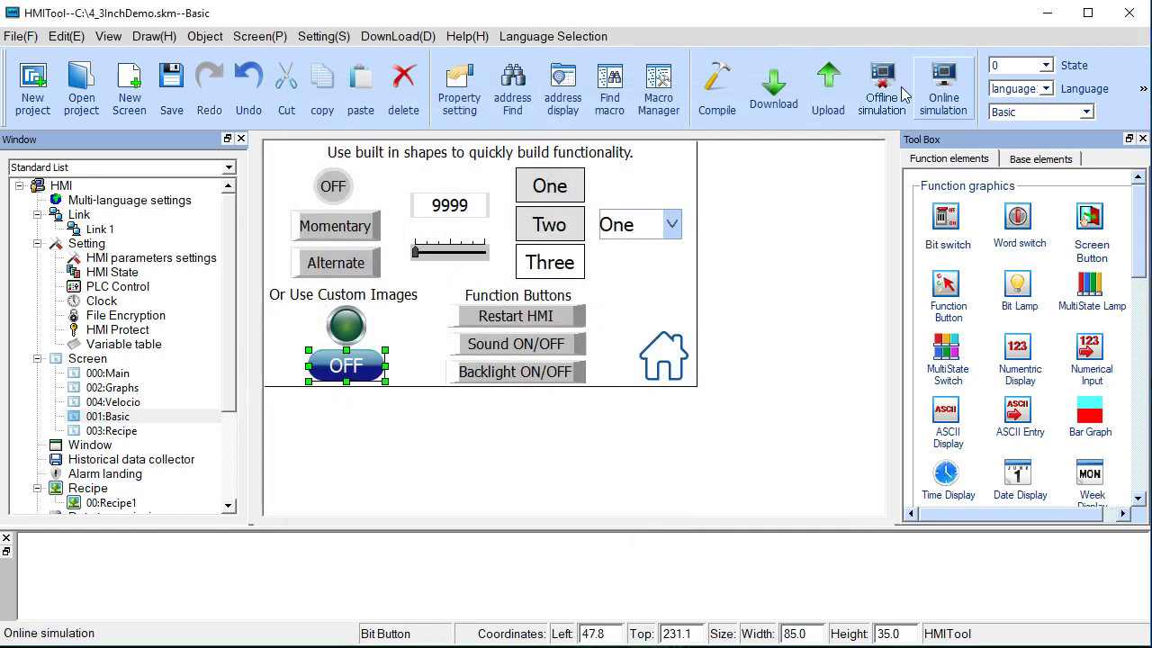
pyautogui.click(886, 90)
pyautogui.click(516, 344)
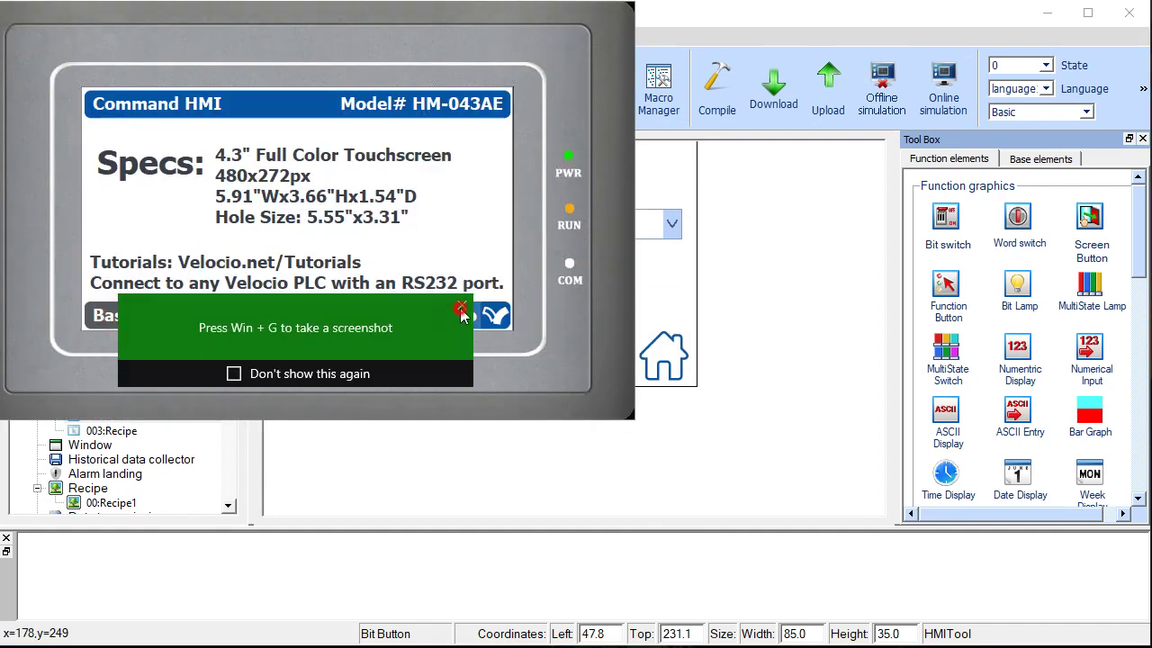
pyautogui.click(461, 310)
pyautogui.click(135, 317)
pyautogui.click(151, 310)
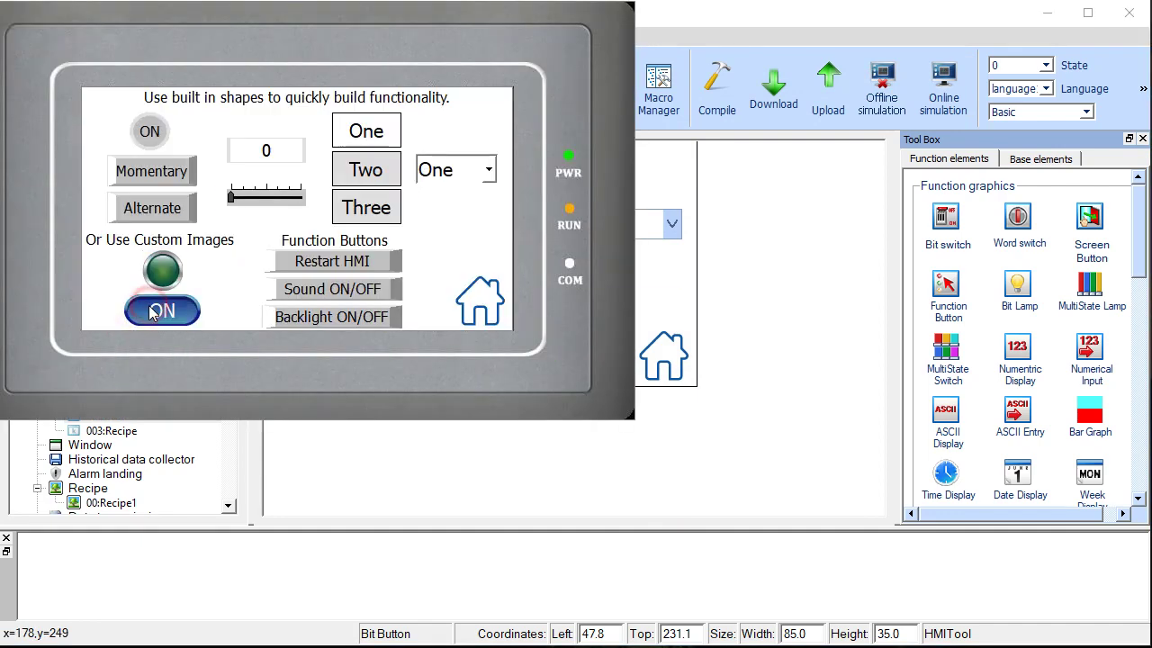
pyautogui.click(151, 311)
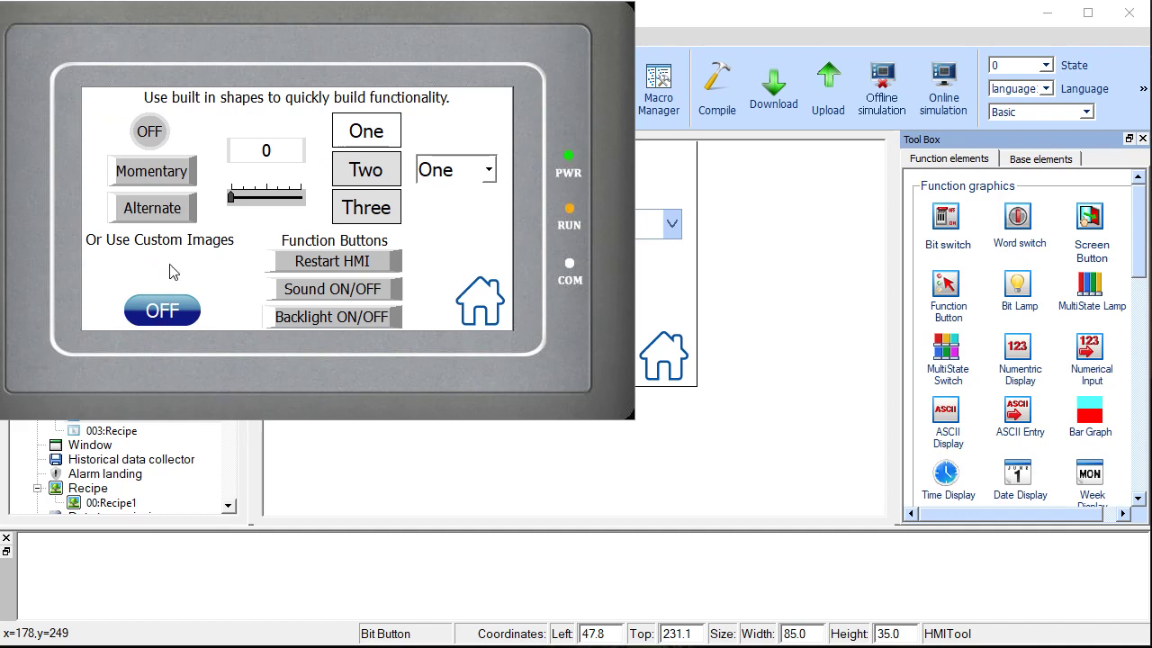
pyautogui.rightClick(225, 290)
pyautogui.click(248, 297)
# Step: Set the lamp's Status 0 picture to 4_3buttonOFF.png from HMI Pictures and confirm
pyautogui.doubleClick(363, 324)
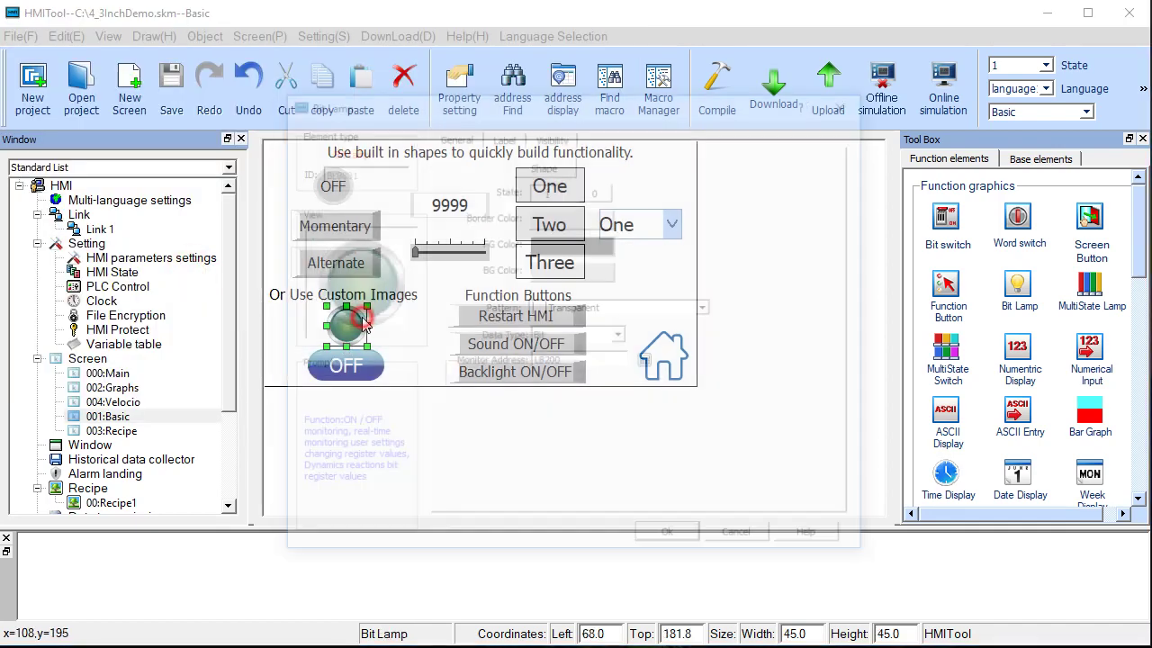
pyautogui.click(504, 134)
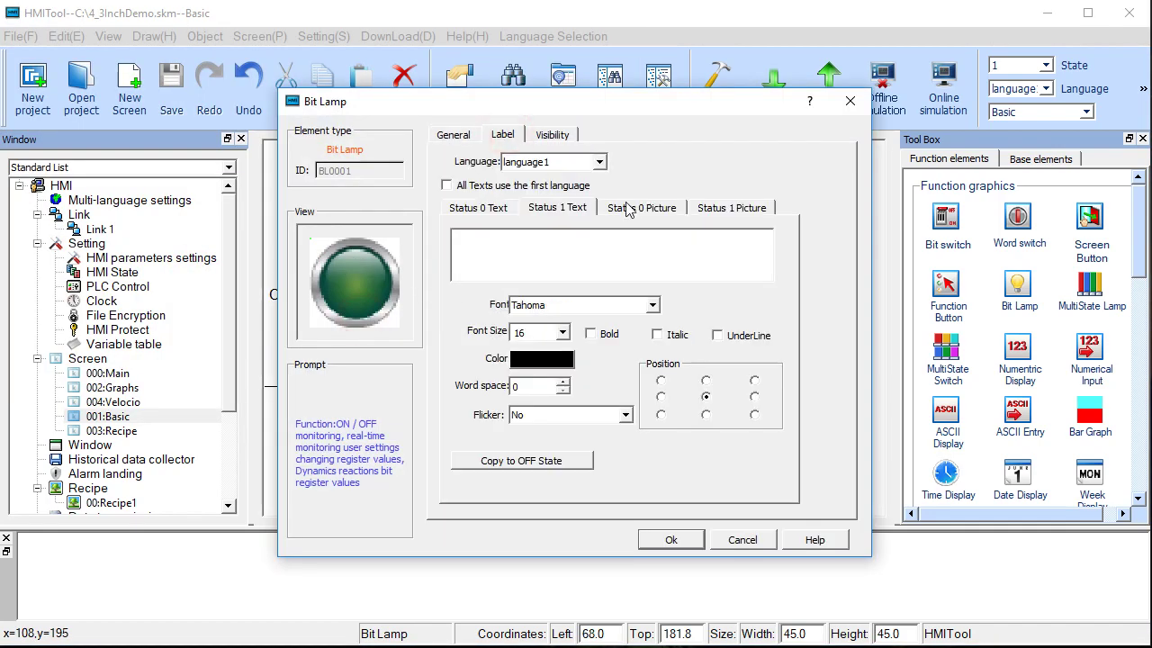
pyautogui.click(632, 209)
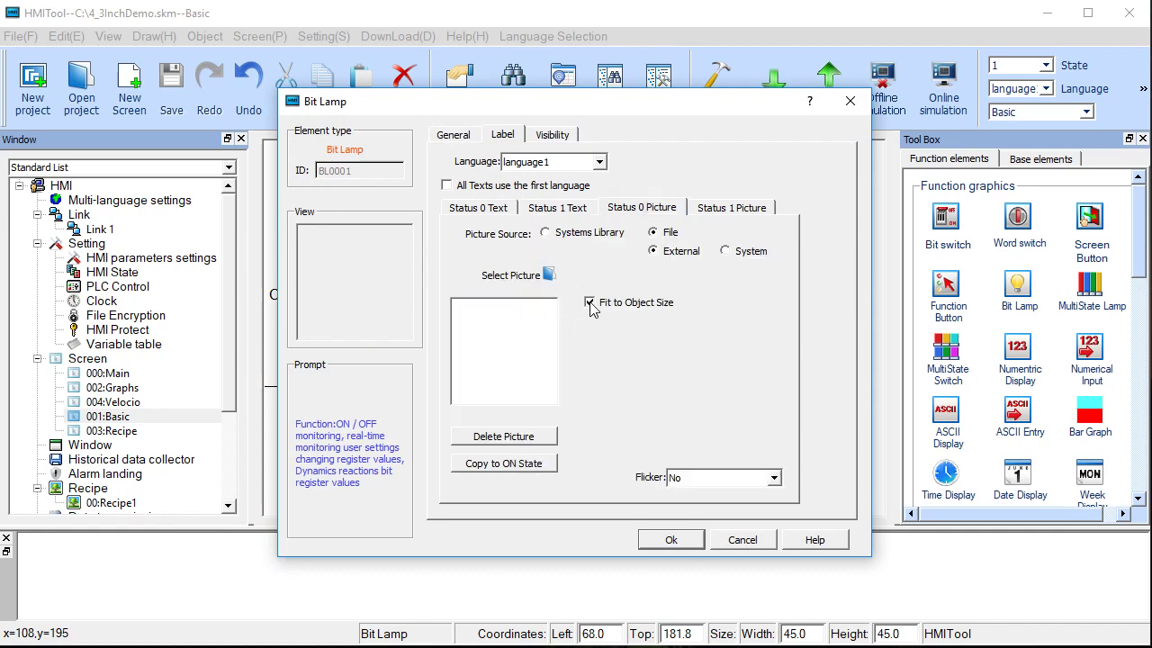
pyautogui.click(548, 274)
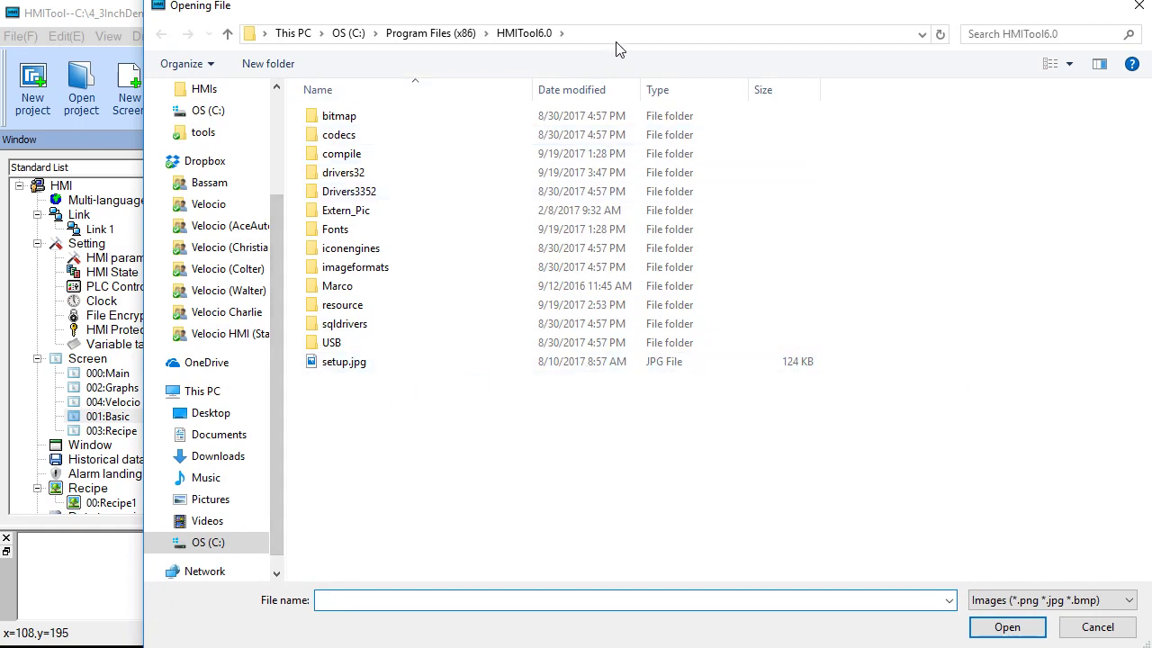
pyautogui.scroll(3, 284, 189)
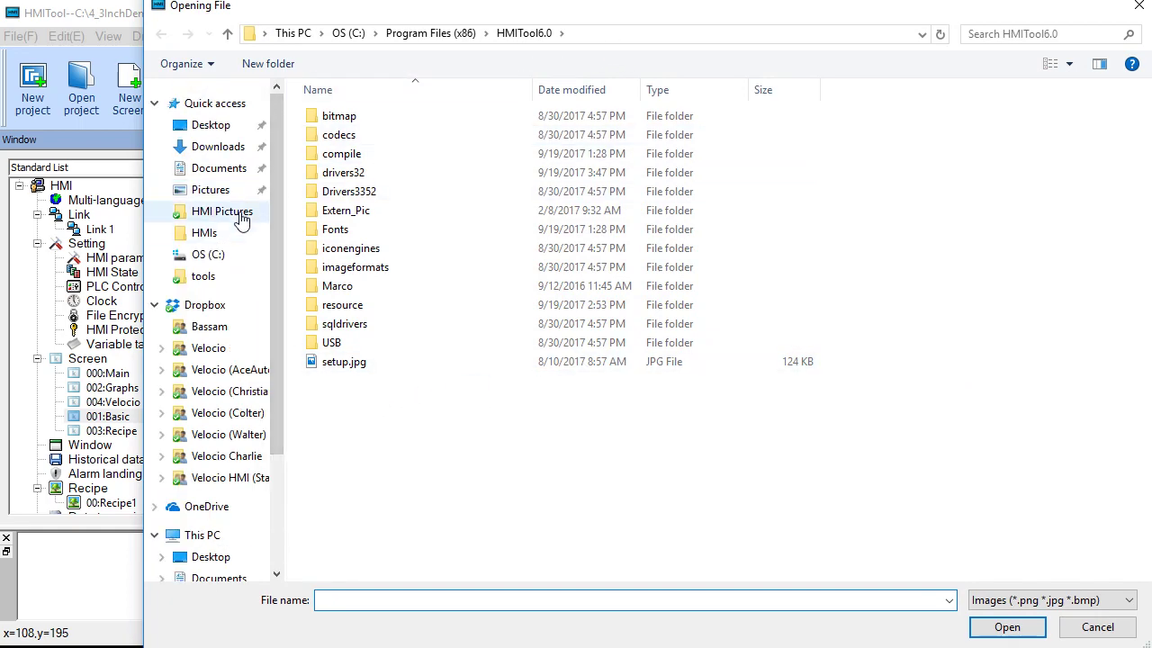
pyautogui.click(243, 216)
pyautogui.doubleClick(764, 149)
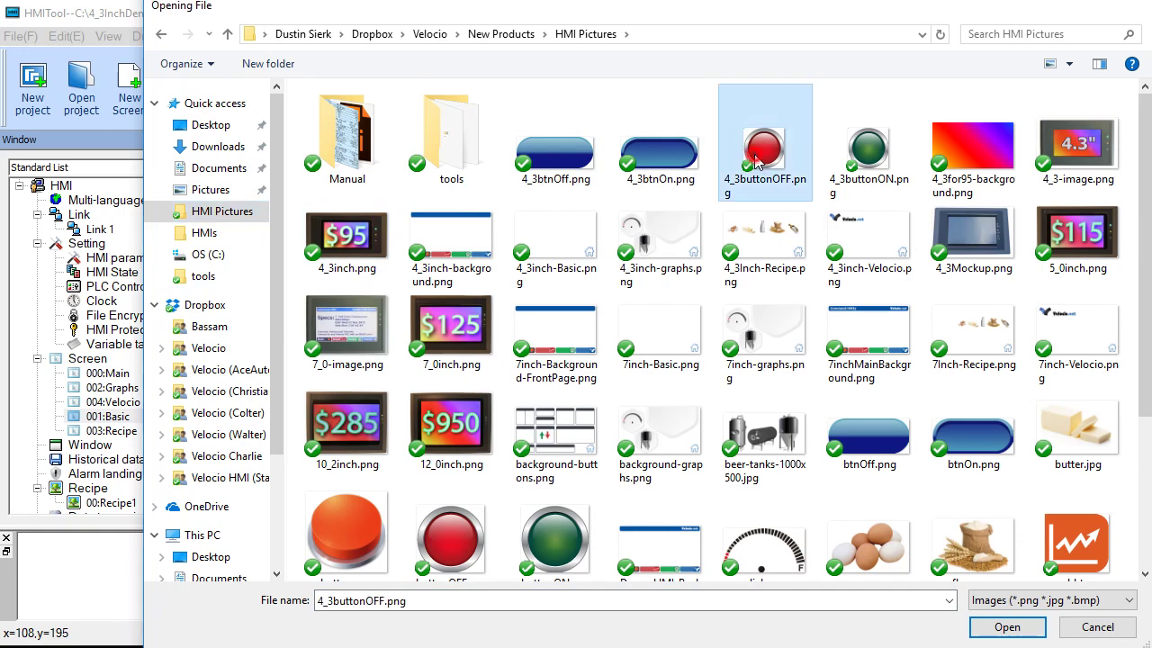
pyautogui.click(671, 540)
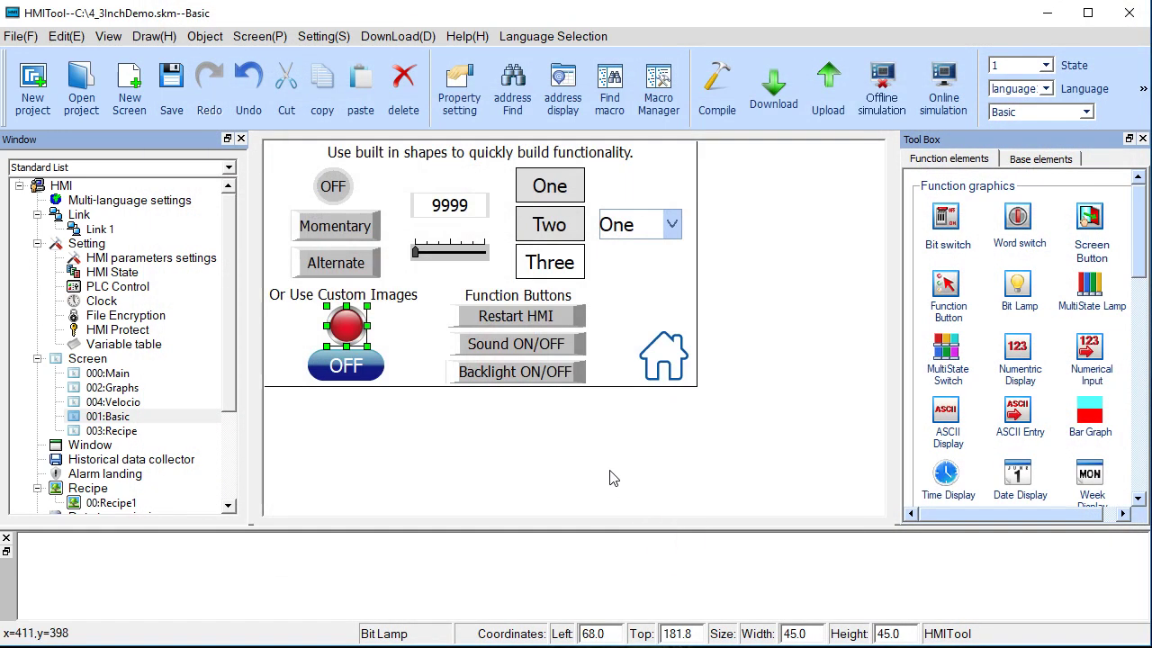
pyautogui.click(881, 82)
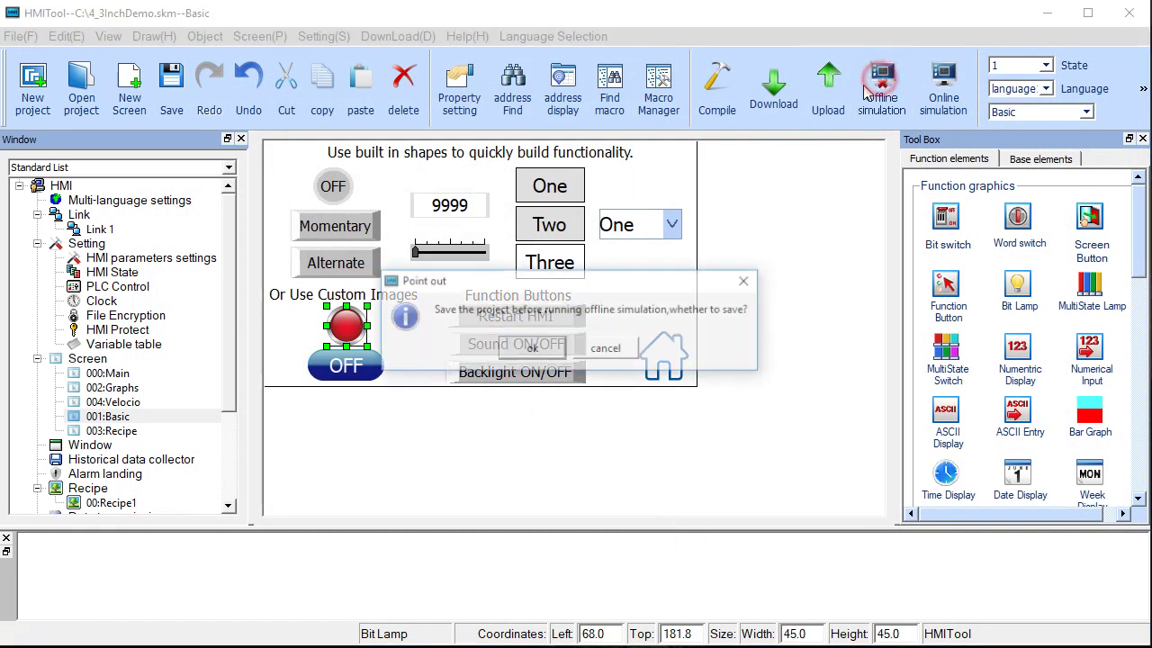
pyautogui.click(526, 356)
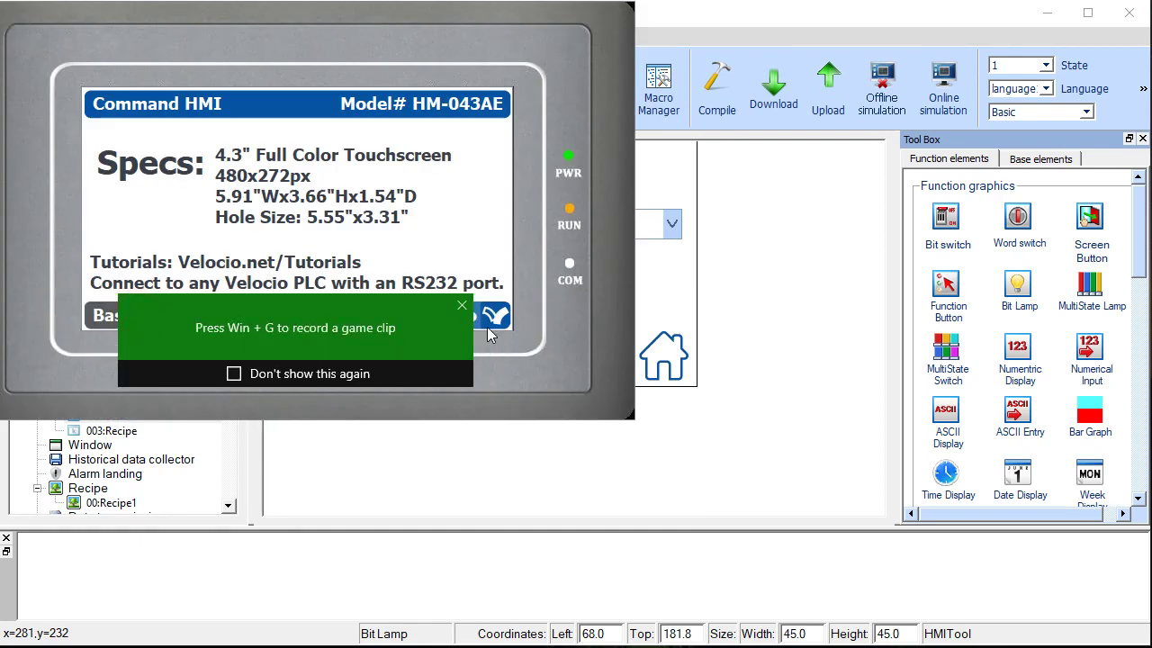
pyautogui.click(461, 310)
pyautogui.click(134, 317)
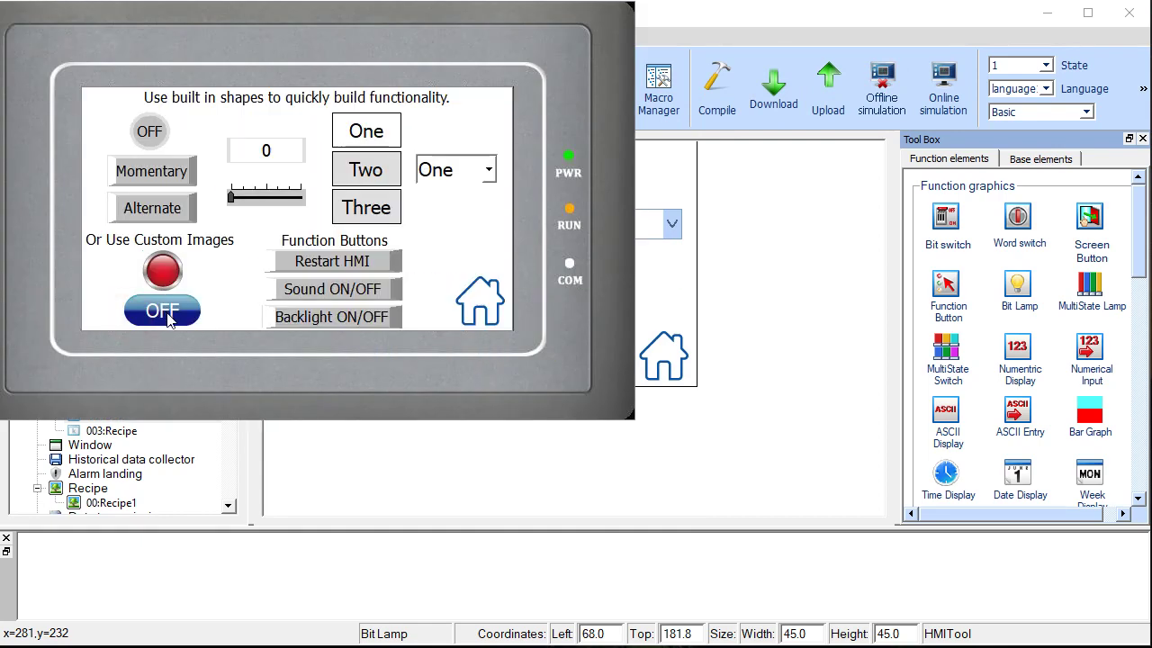
pyautogui.click(168, 319)
pyautogui.click(169, 319)
pyautogui.click(171, 320)
pyautogui.click(174, 320)
pyautogui.click(174, 320)
pyautogui.click(176, 319)
pyautogui.moveTo(339, 64); pyautogui.dragTo(551, 121)
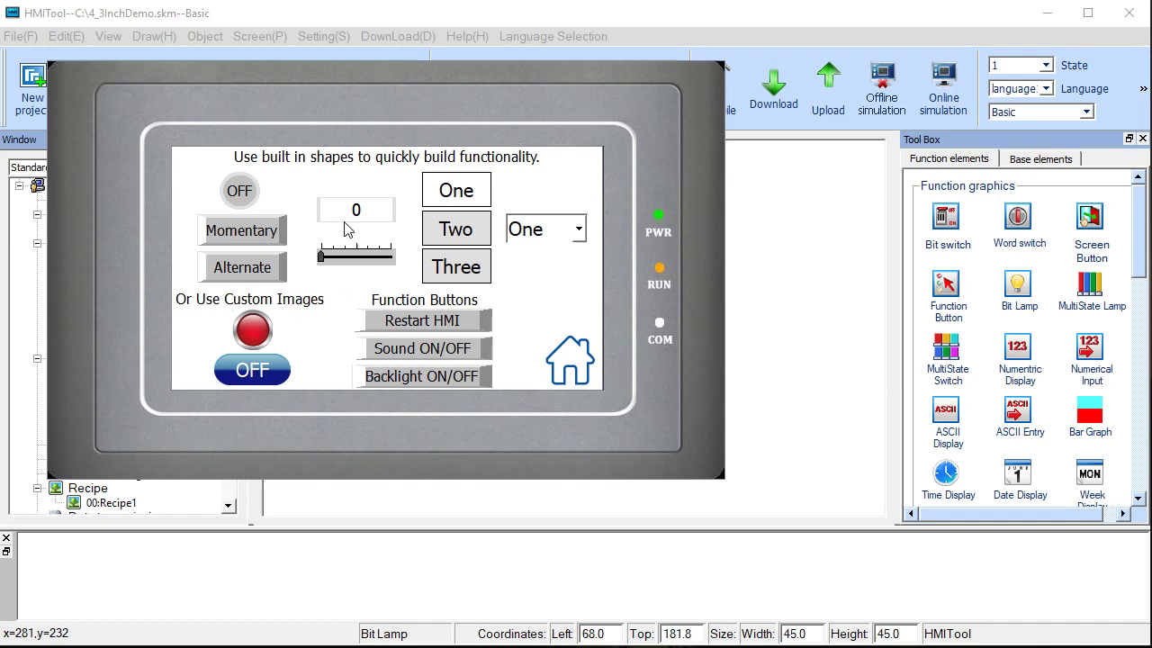
pyautogui.rightClick(349, 301)
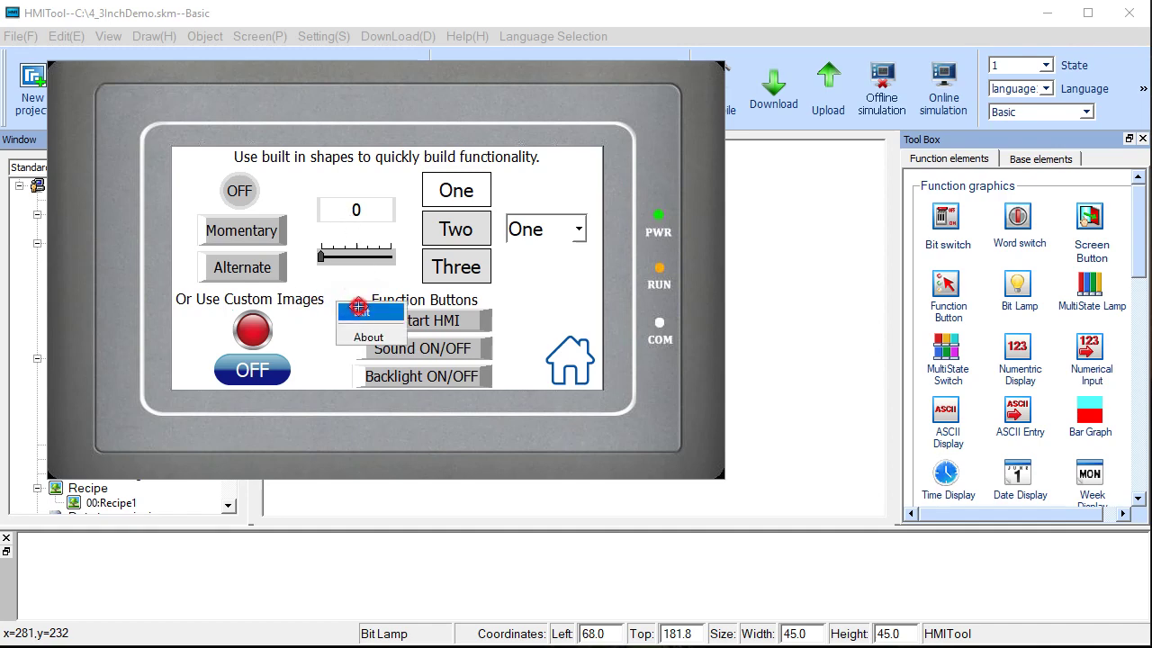
pyautogui.click(360, 310)
pyautogui.click(511, 316)
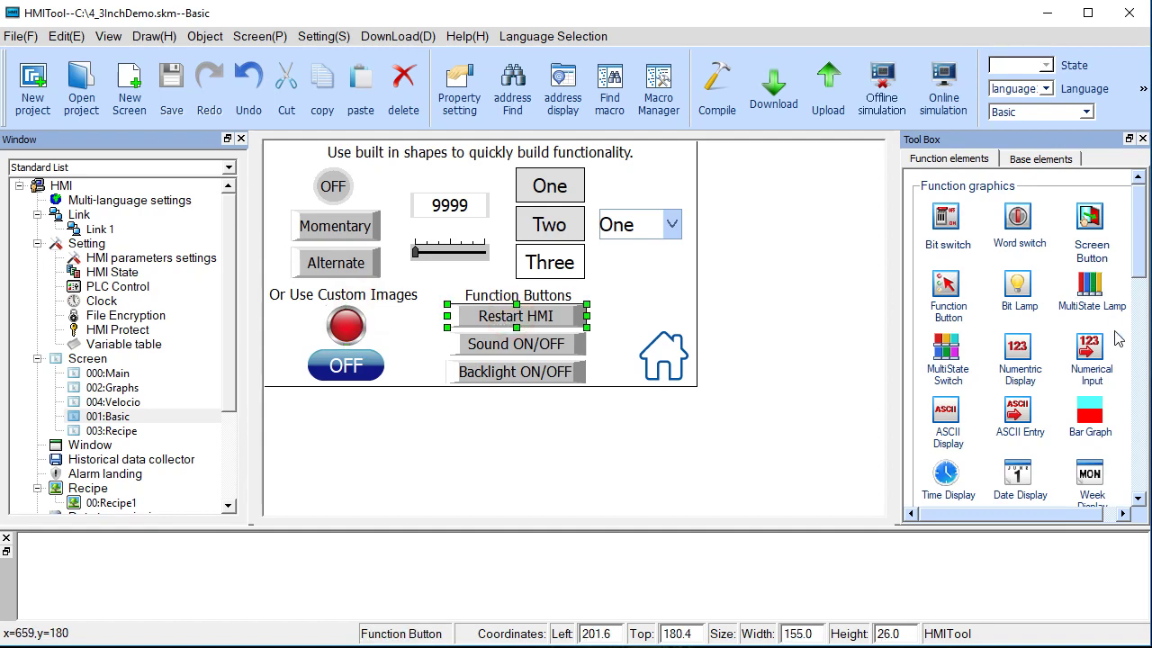
# Step: Open the function button's properties and browse its Function list, keeping TurnOff background light
pyautogui.scroll(-1, 1138, 258)
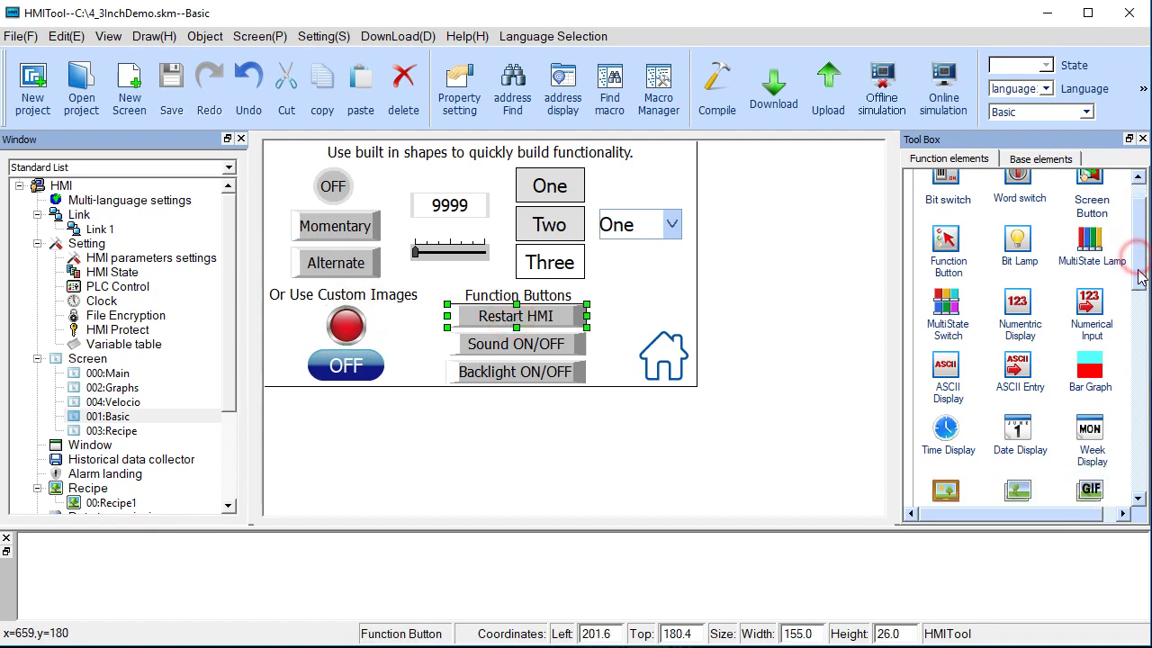
pyautogui.doubleClick(945, 241)
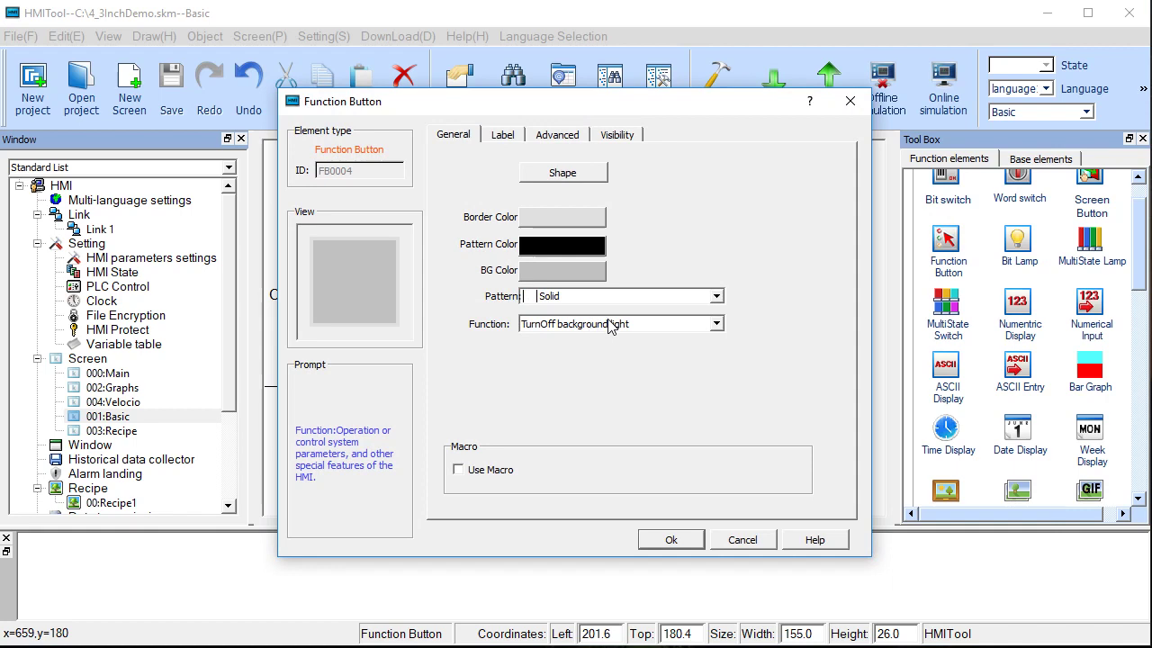
pyautogui.click(612, 325)
pyautogui.scroll(-3, 594, 431)
pyautogui.scroll(3, 594, 432)
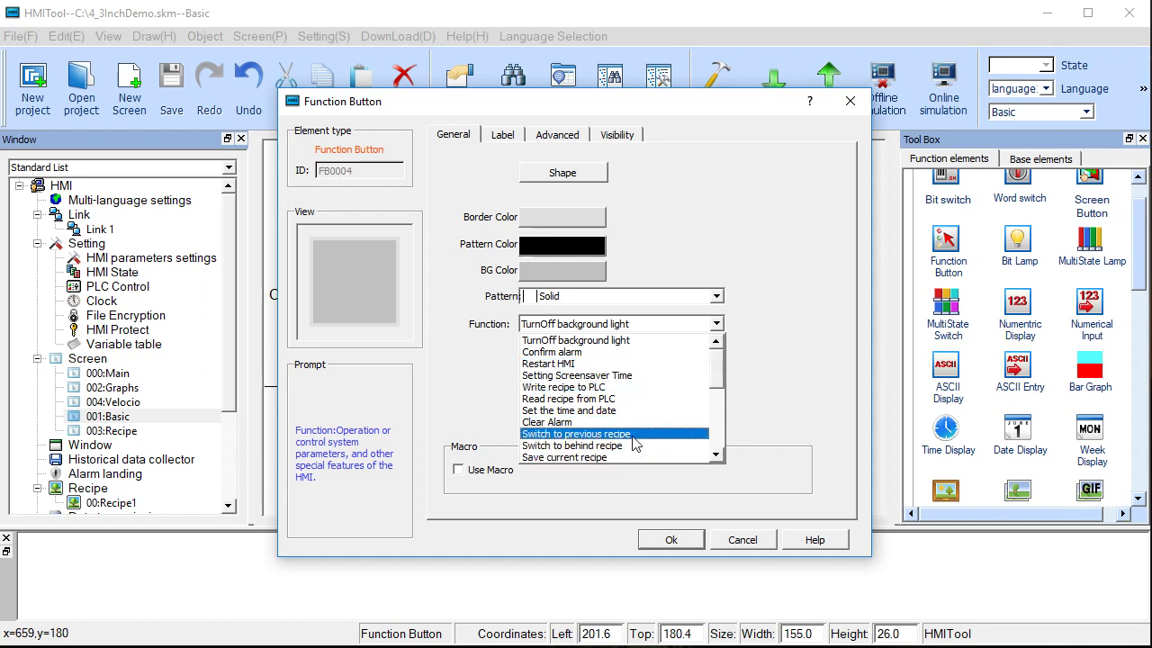
pyautogui.click(558, 99)
# Step: Browse the functions once more and close the dialog without changes
pyautogui.moveTo(570, 108); pyautogui.dragTo(861, 93)
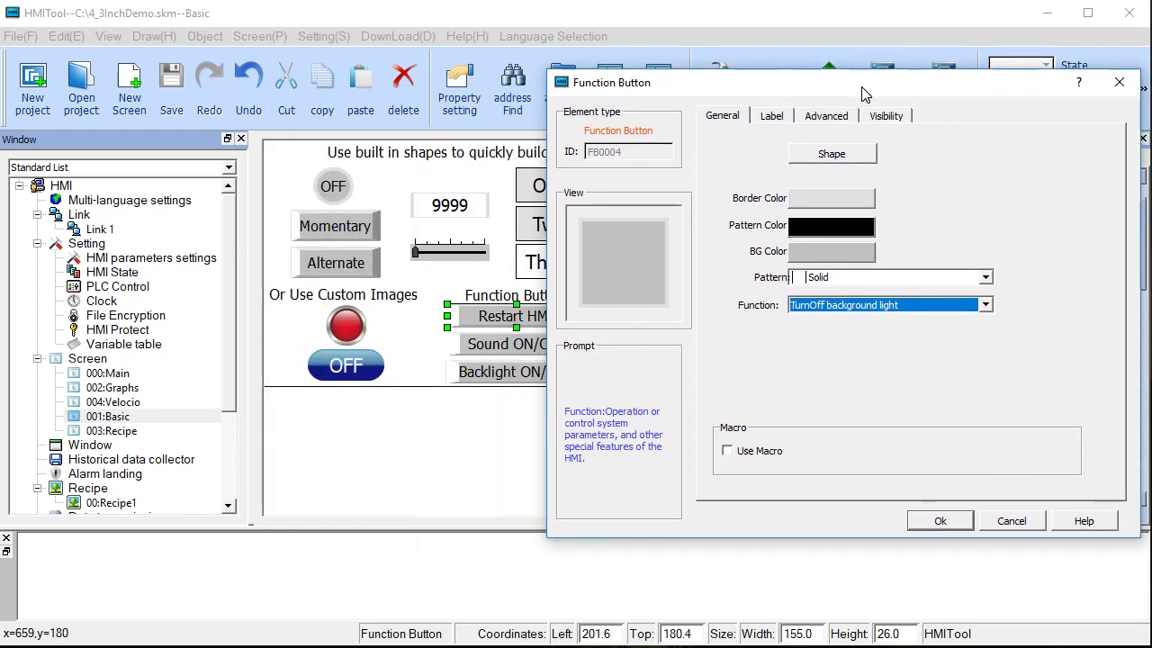
pyautogui.click(886, 306)
pyautogui.scroll(-2, 889, 326)
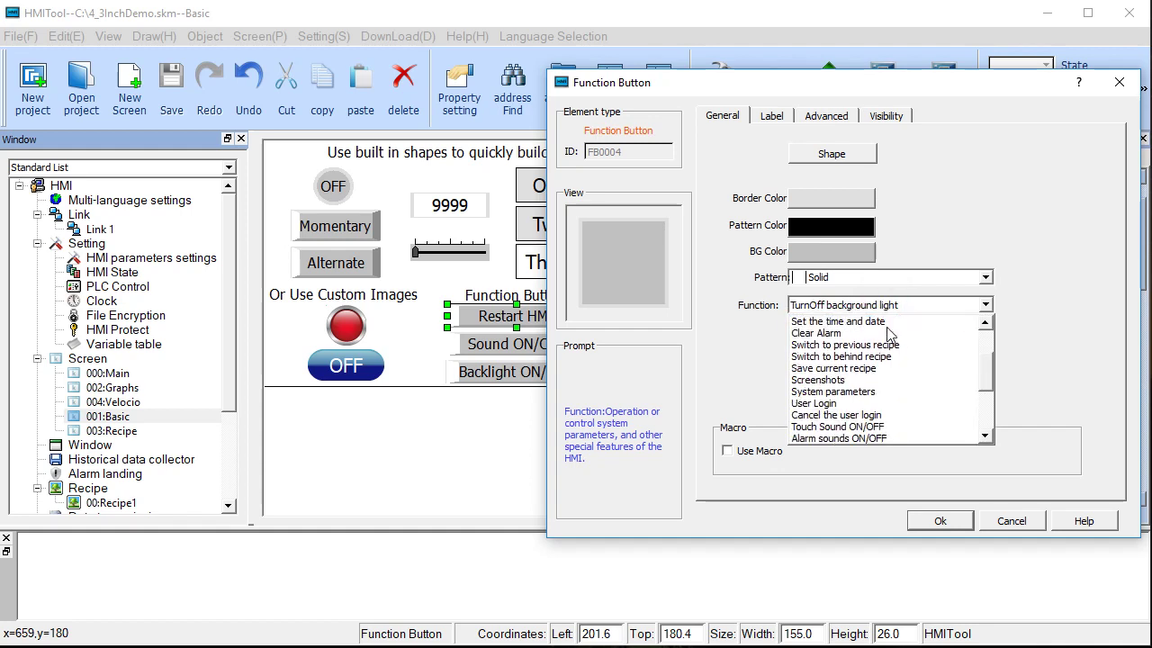
pyautogui.scroll(-4, 884, 401)
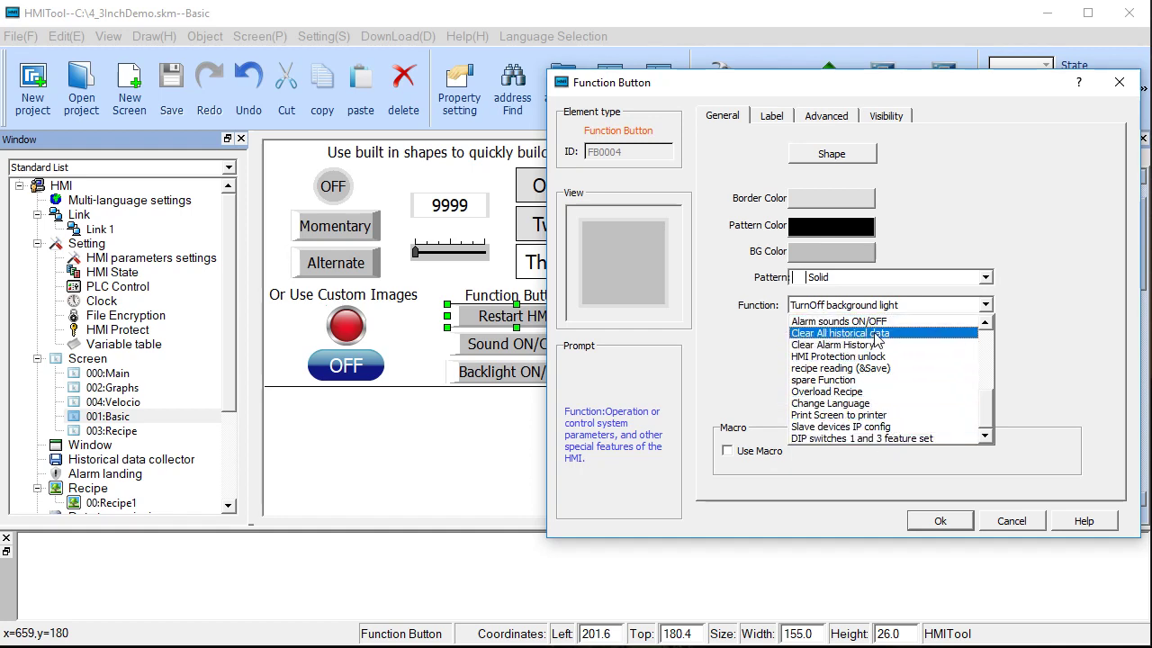
pyautogui.scroll(5, 877, 342)
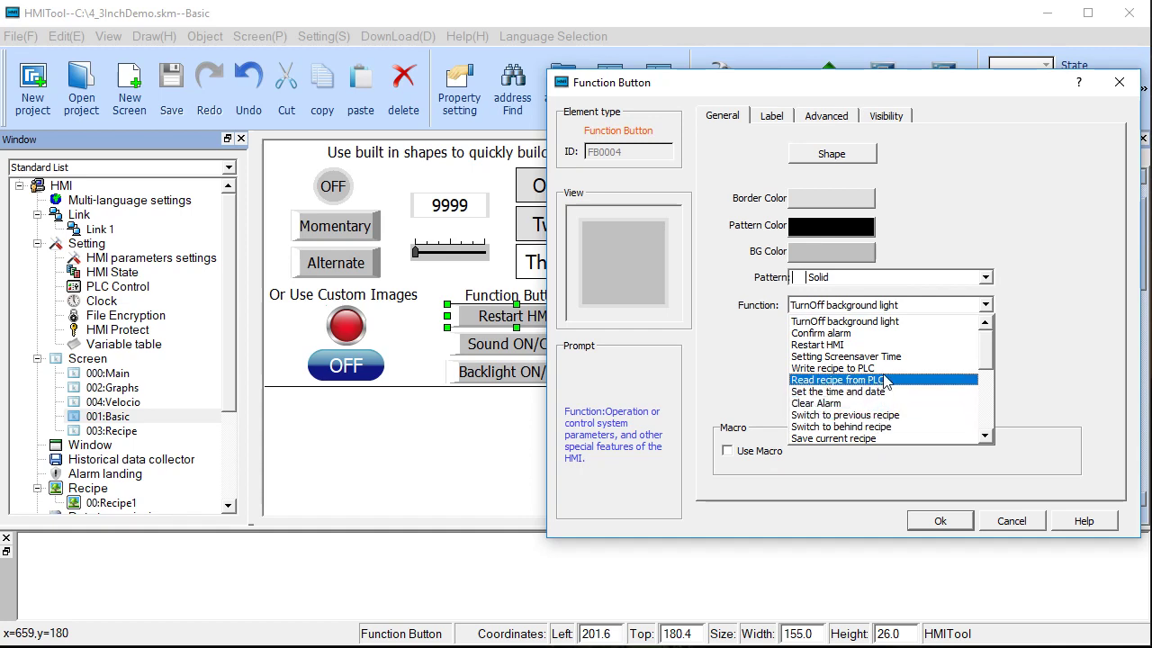
pyautogui.scroll(-2, 882, 385)
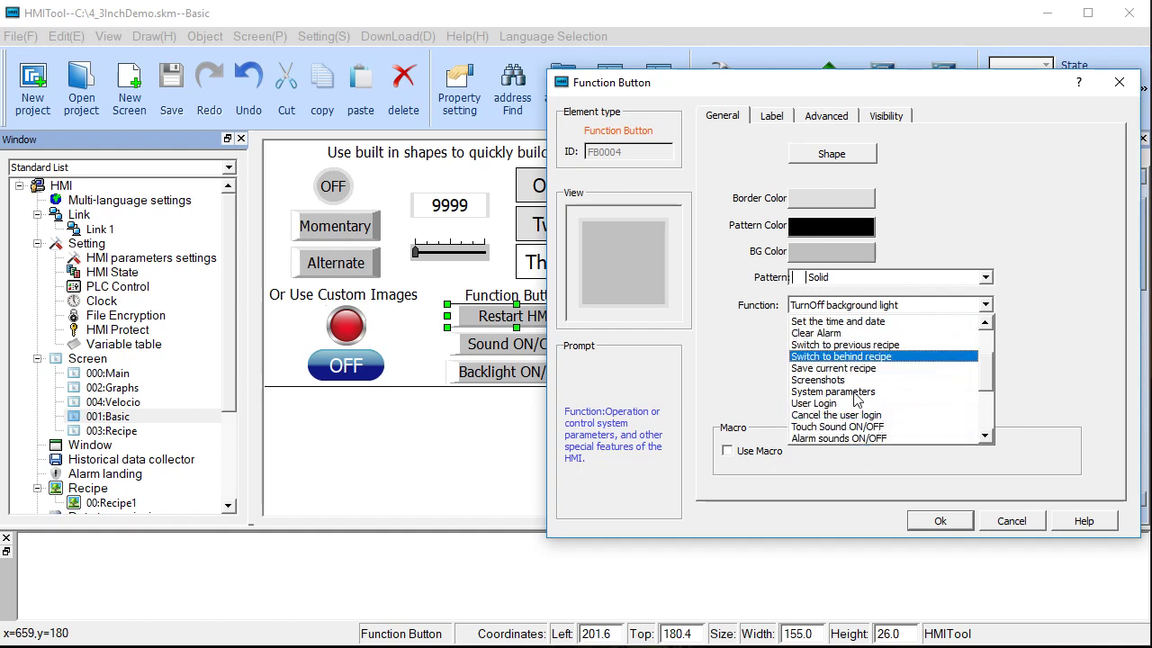
pyautogui.click(954, 305)
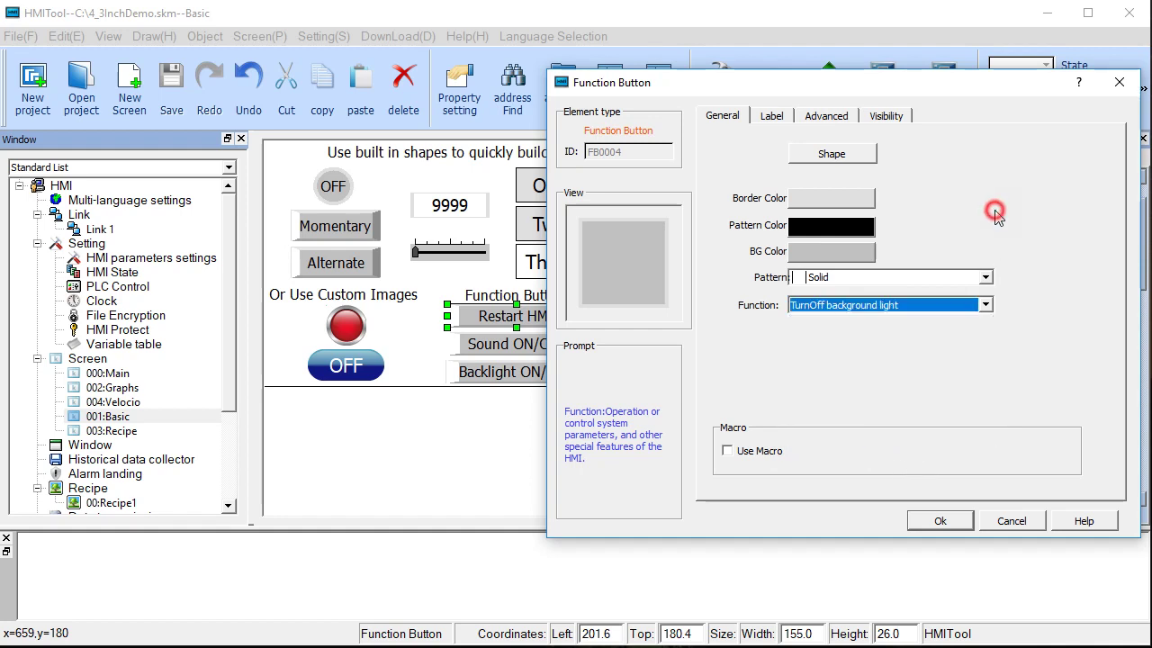
pyautogui.click(1118, 83)
pyautogui.click(441, 207)
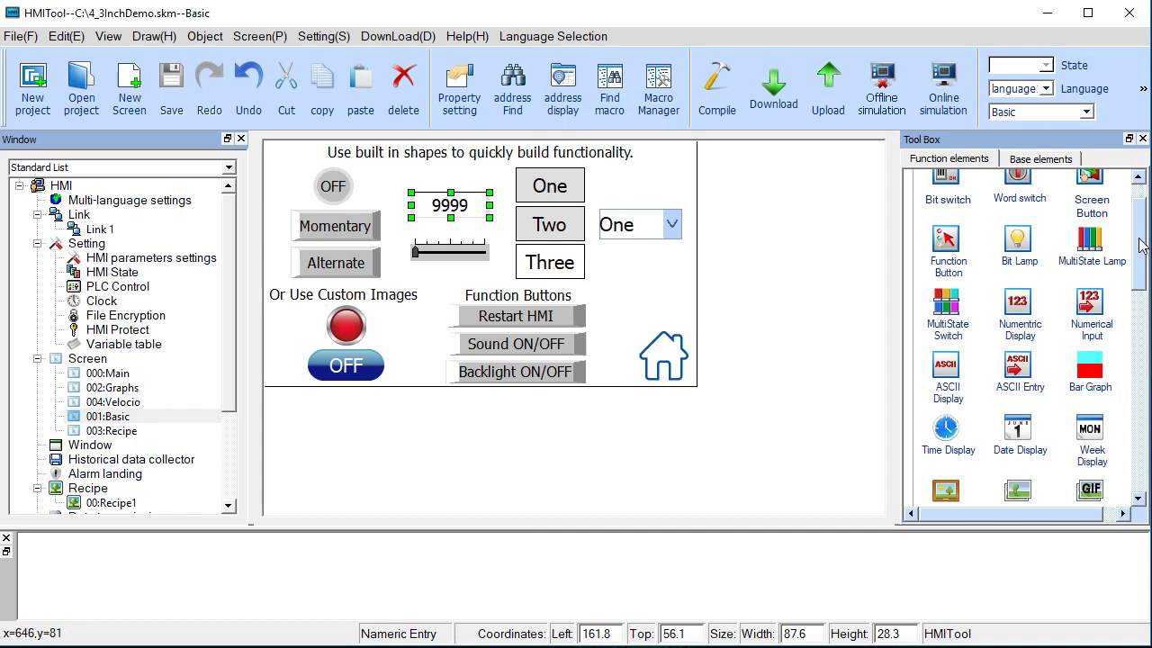
pyautogui.scroll(1, 1139, 245)
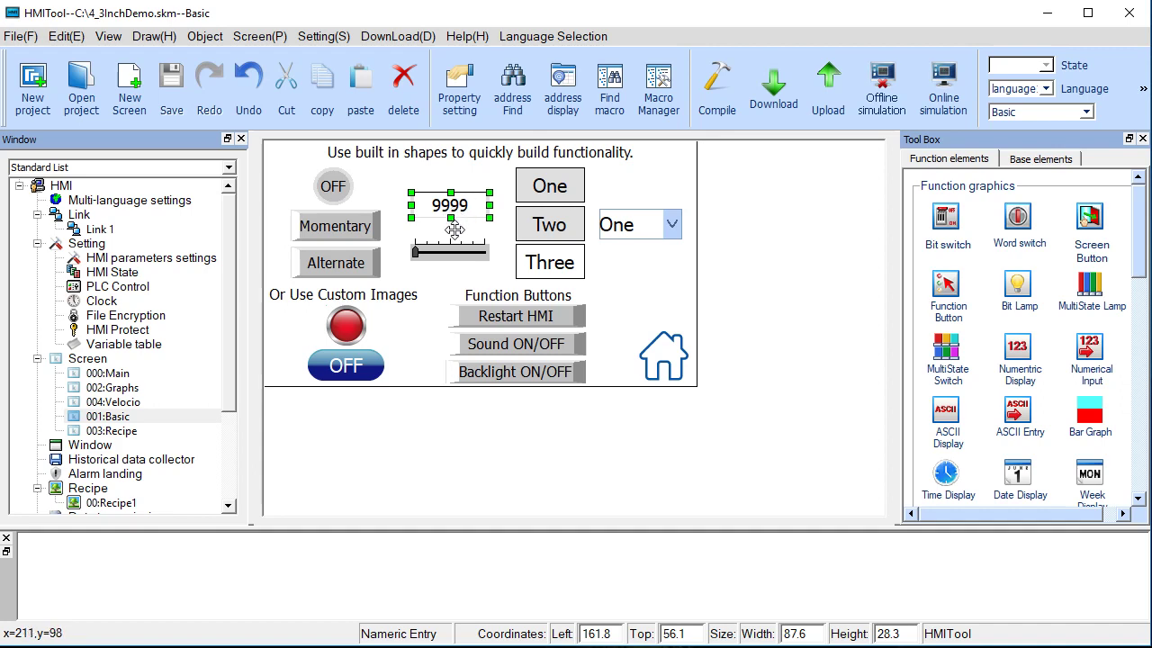
pyautogui.click(883, 90)
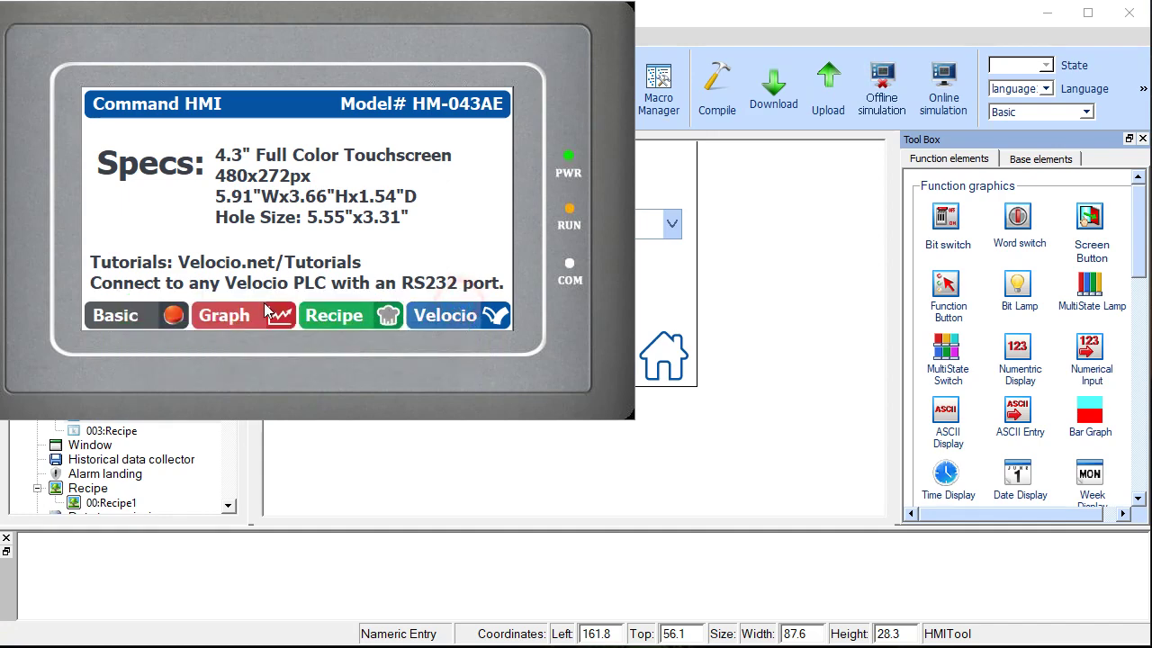
pyautogui.click(152, 316)
pyautogui.click(271, 151)
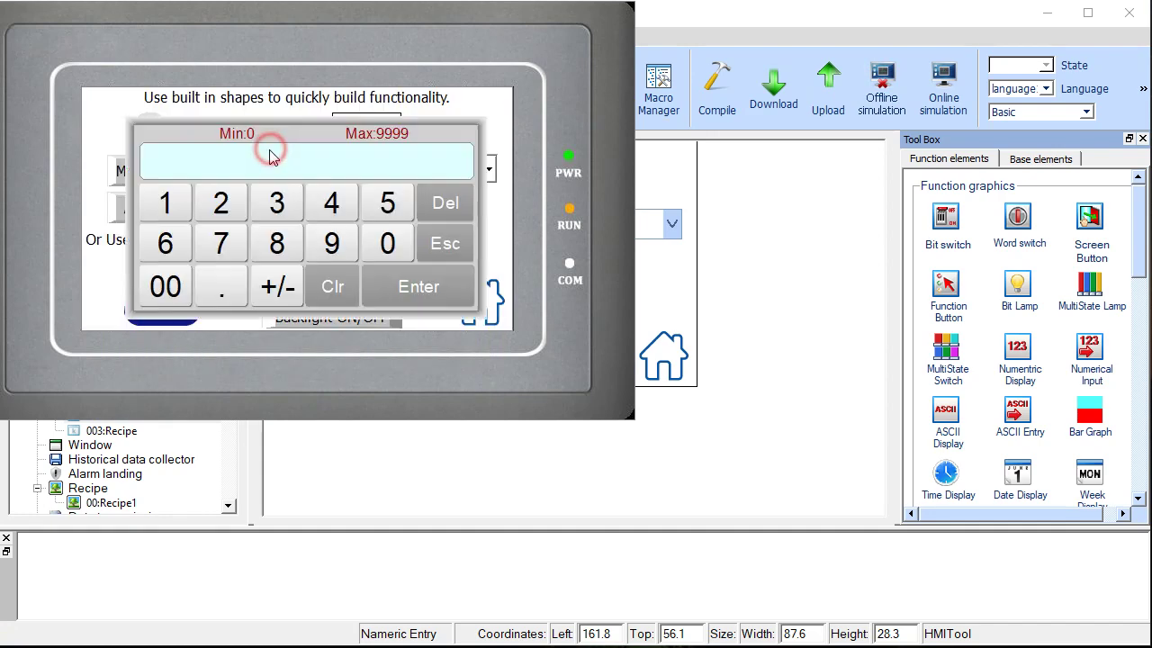
pyautogui.click(331, 237)
pyautogui.click(331, 237)
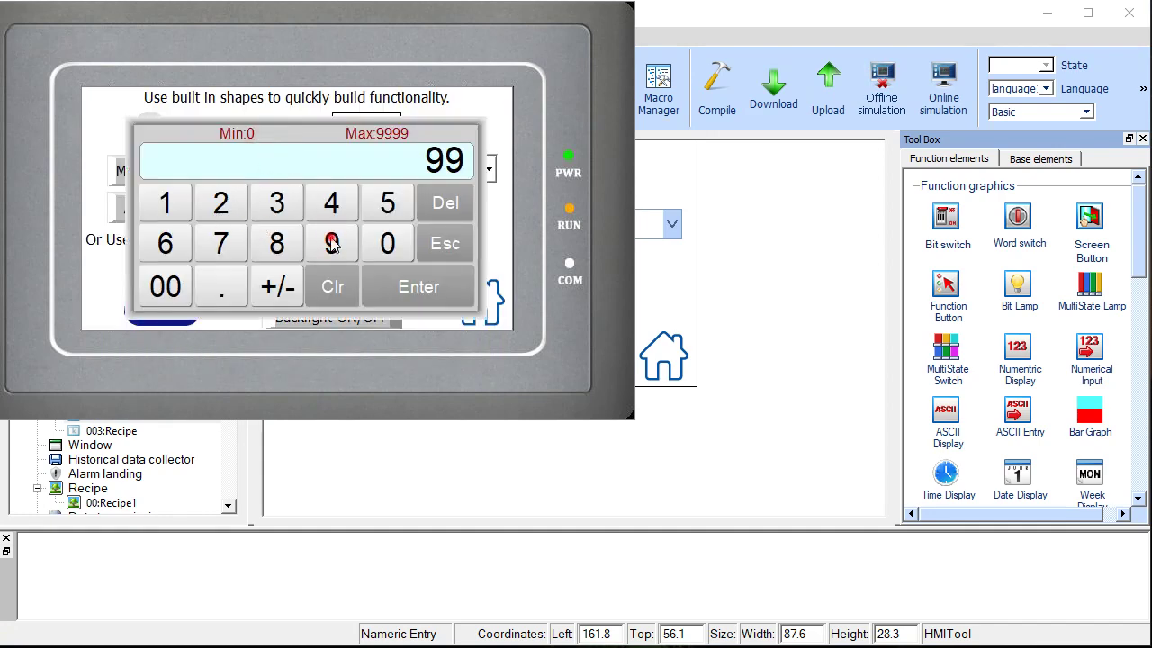
pyautogui.click(331, 238)
pyautogui.click(437, 288)
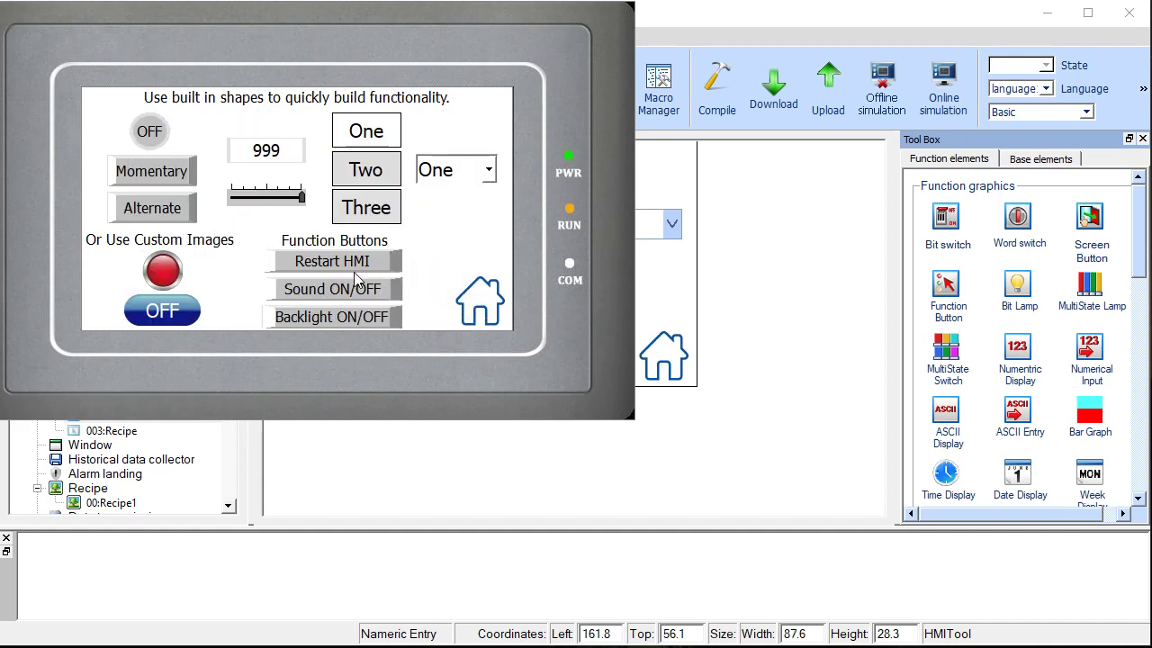
pyautogui.click(259, 149)
pyautogui.click(171, 205)
pyautogui.click(221, 204)
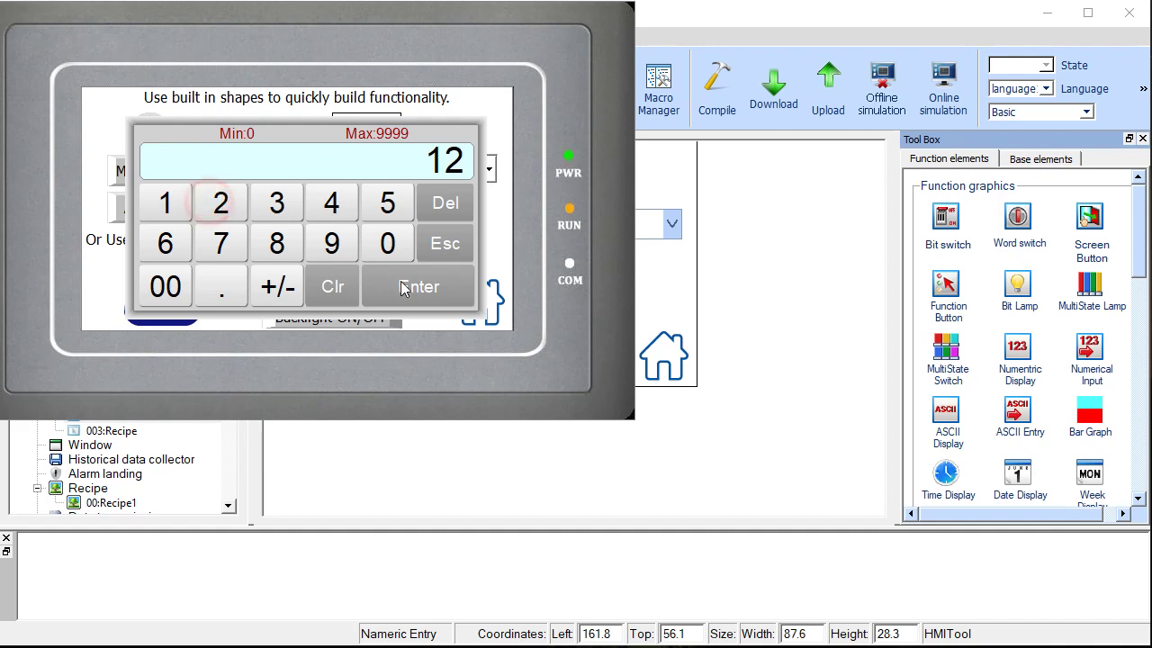
pyautogui.click(404, 287)
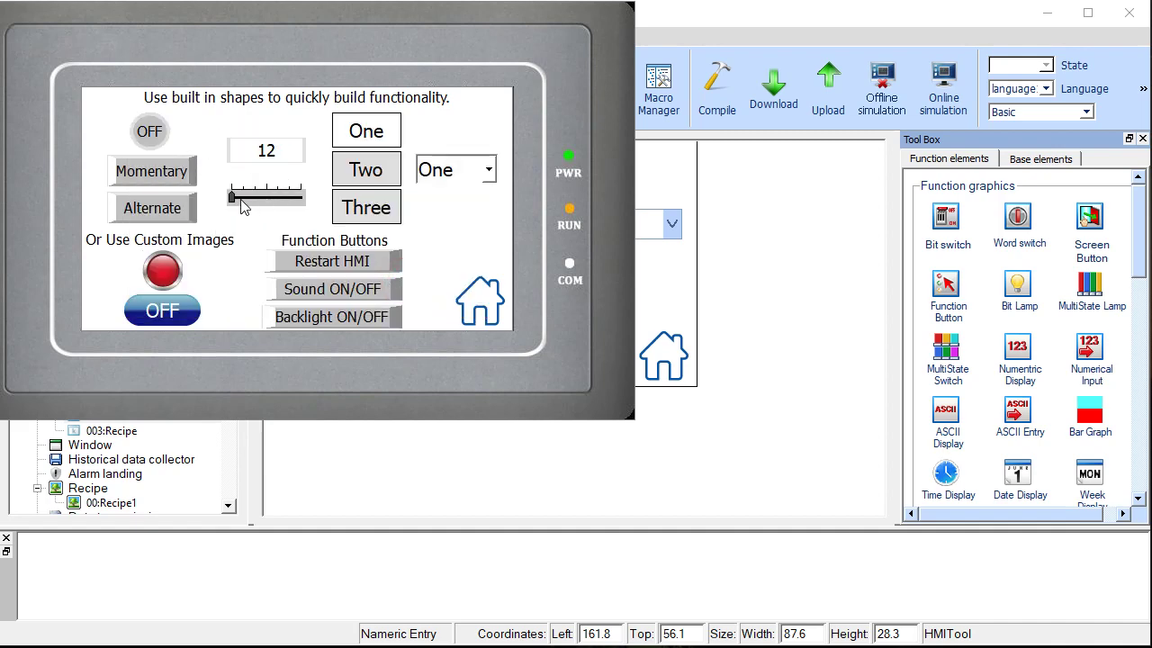
pyautogui.moveTo(233, 198)
pyautogui.mouseDown()
pyautogui.moveTo(294, 198)
pyautogui.moveTo(241, 198)
pyautogui.mouseUp()
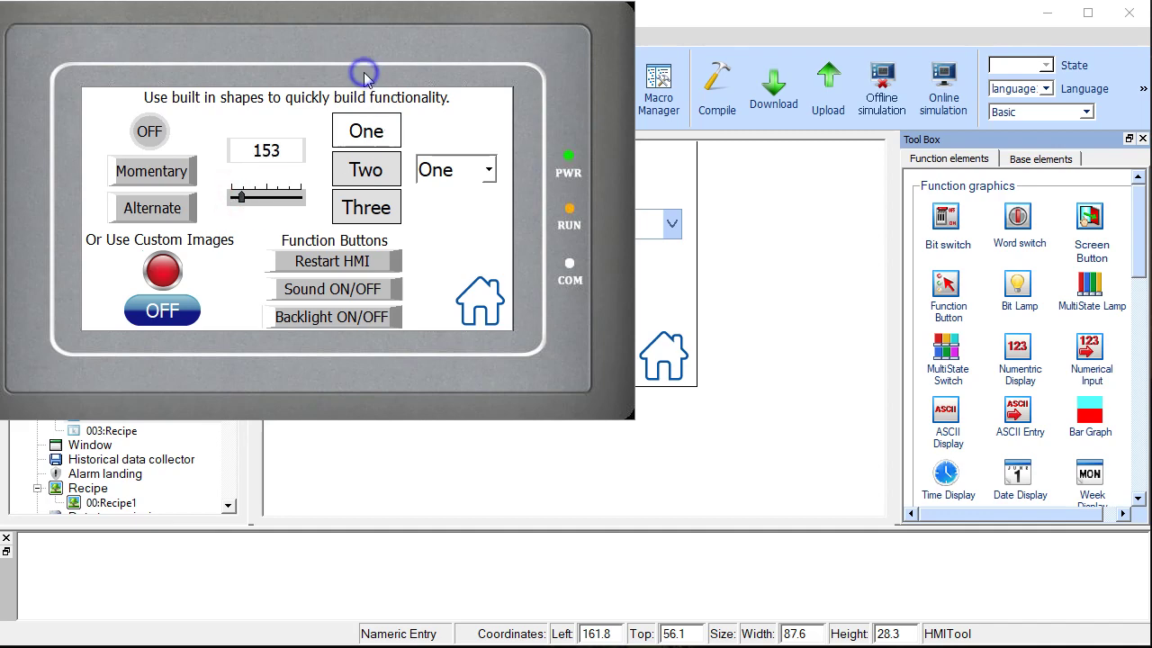
pyautogui.rightClick(320, 114)
pyautogui.click(346, 117)
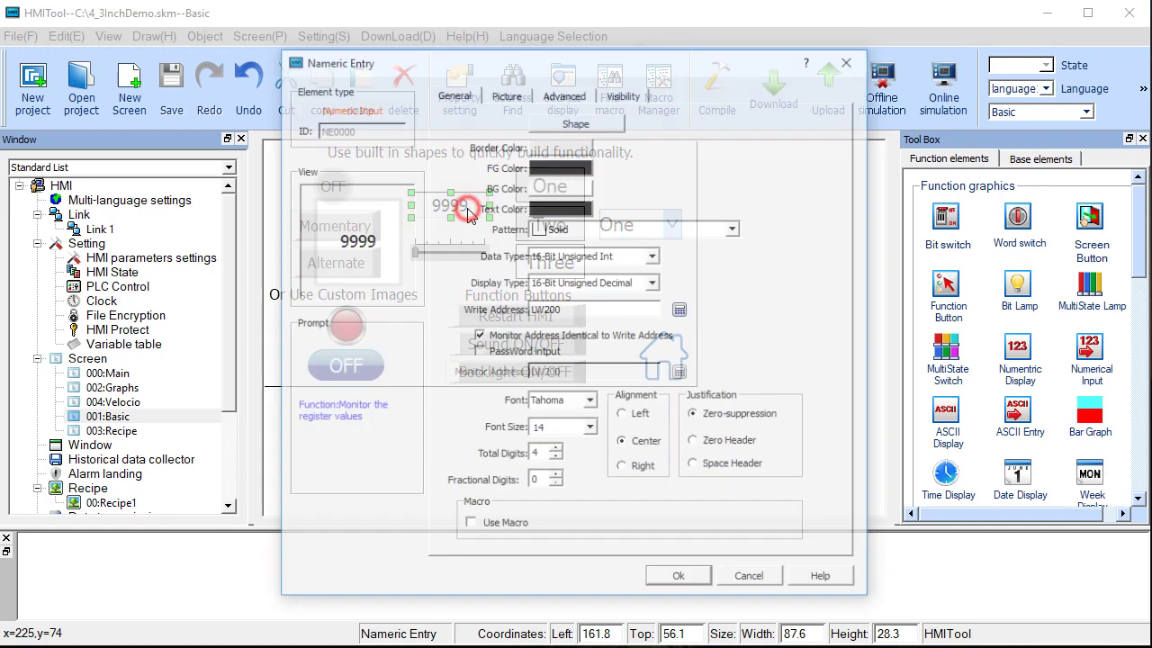
pyautogui.doubleClick(464, 209)
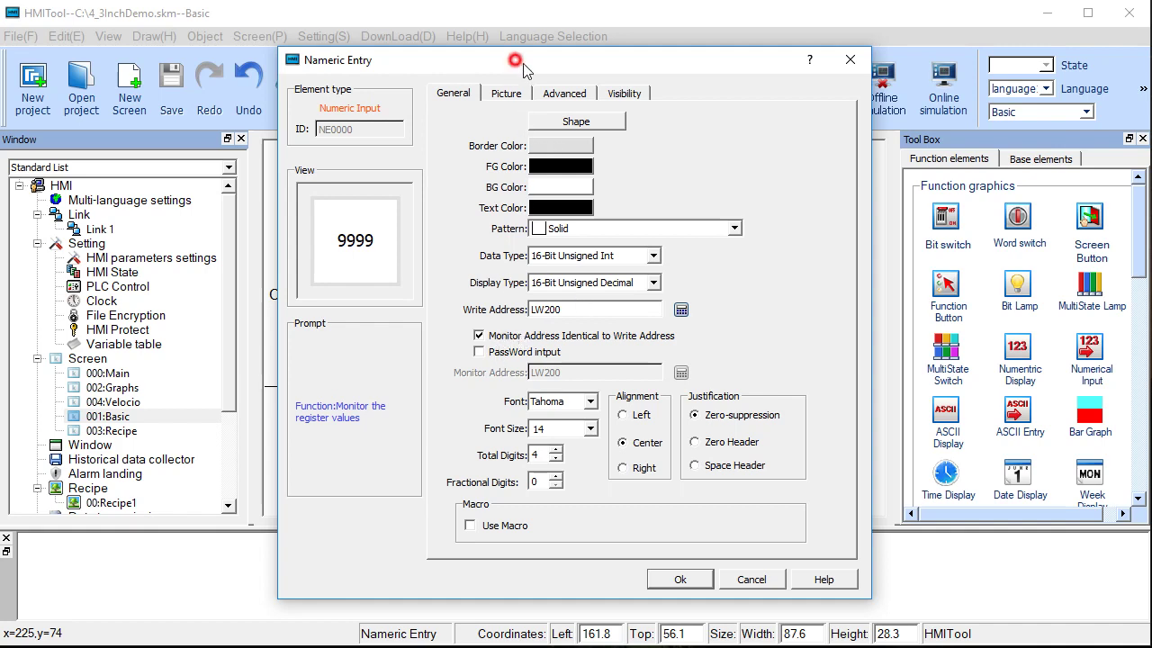
pyautogui.moveTo(588, 60); pyautogui.dragTo(704, 84)
pyautogui.click(729, 120)
pyautogui.click(682, 118)
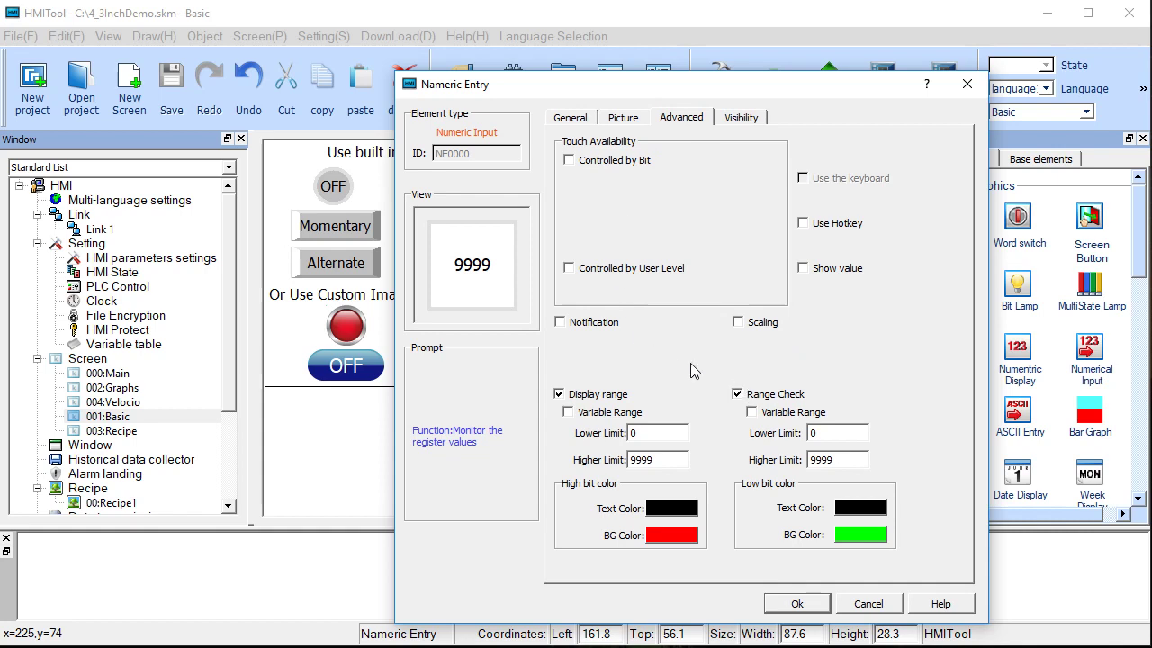
pyautogui.click(569, 120)
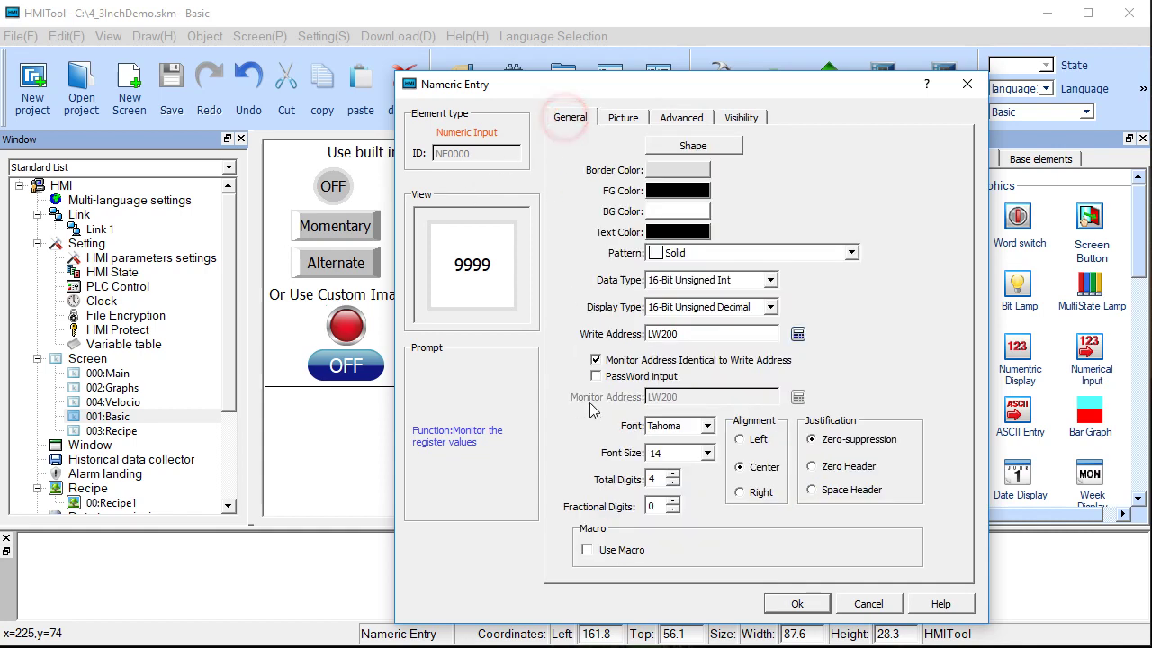
pyautogui.click(673, 475)
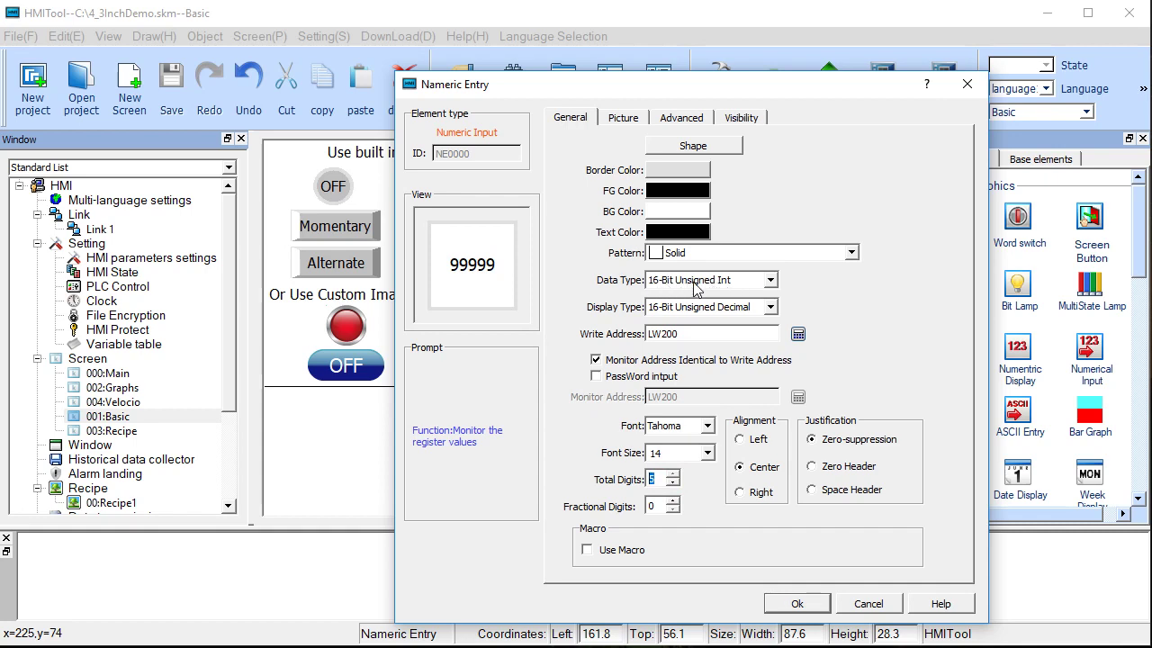
pyautogui.click(673, 503)
pyautogui.click(673, 503)
pyautogui.click(673, 502)
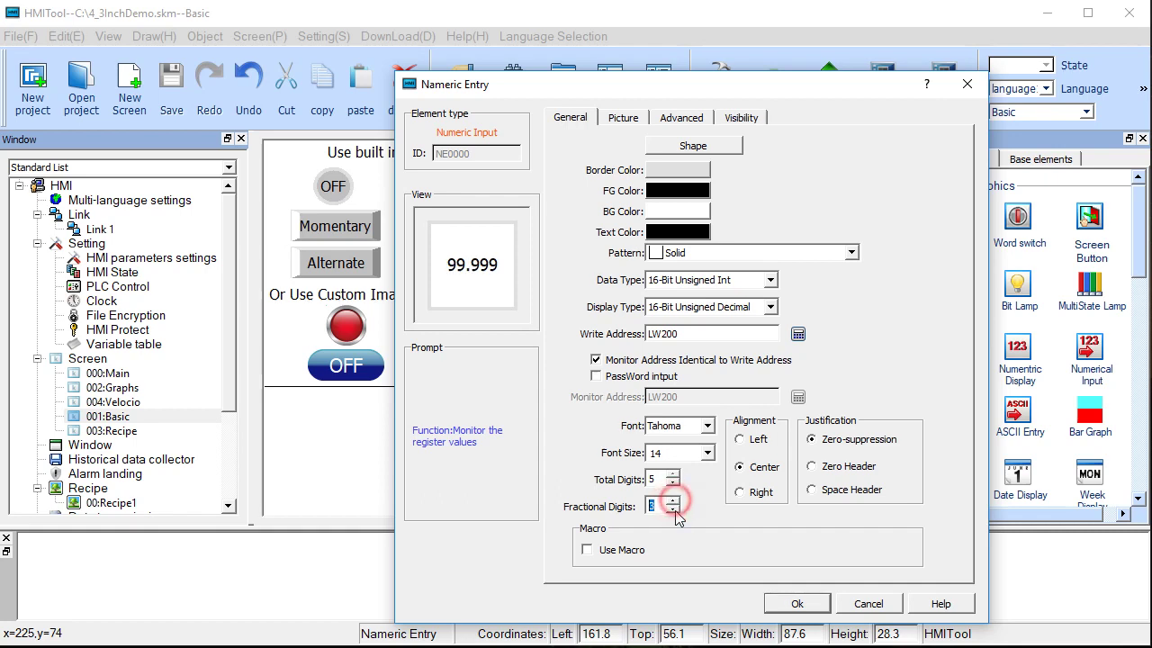
pyautogui.click(674, 511)
pyautogui.click(673, 511)
pyautogui.click(674, 511)
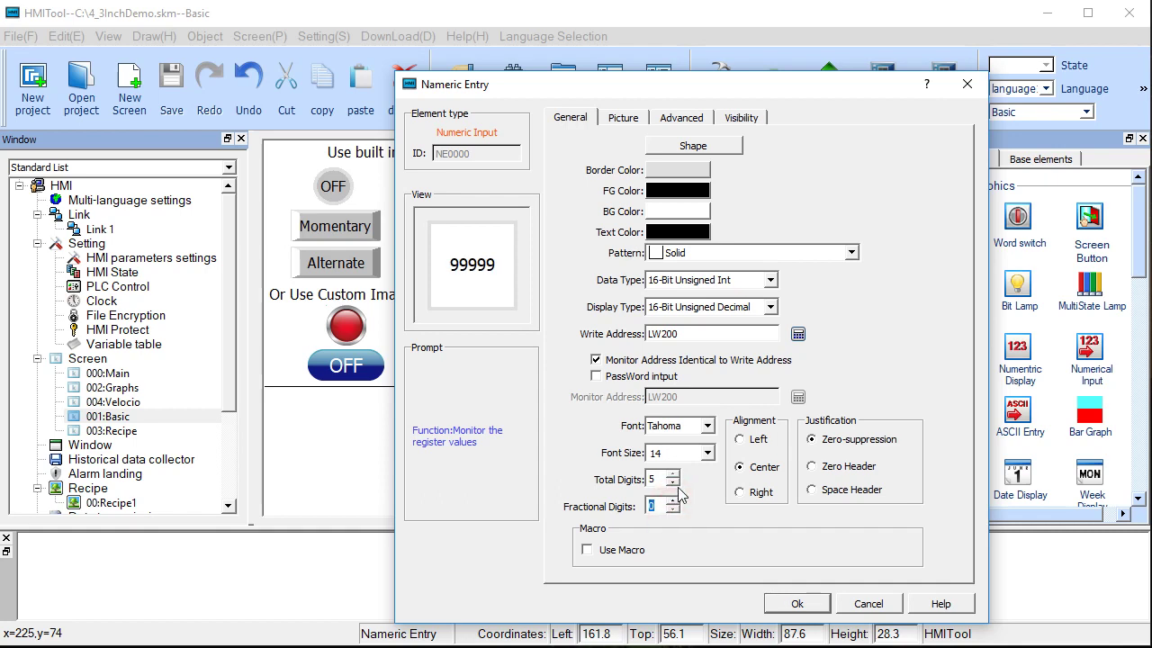
pyautogui.click(673, 483)
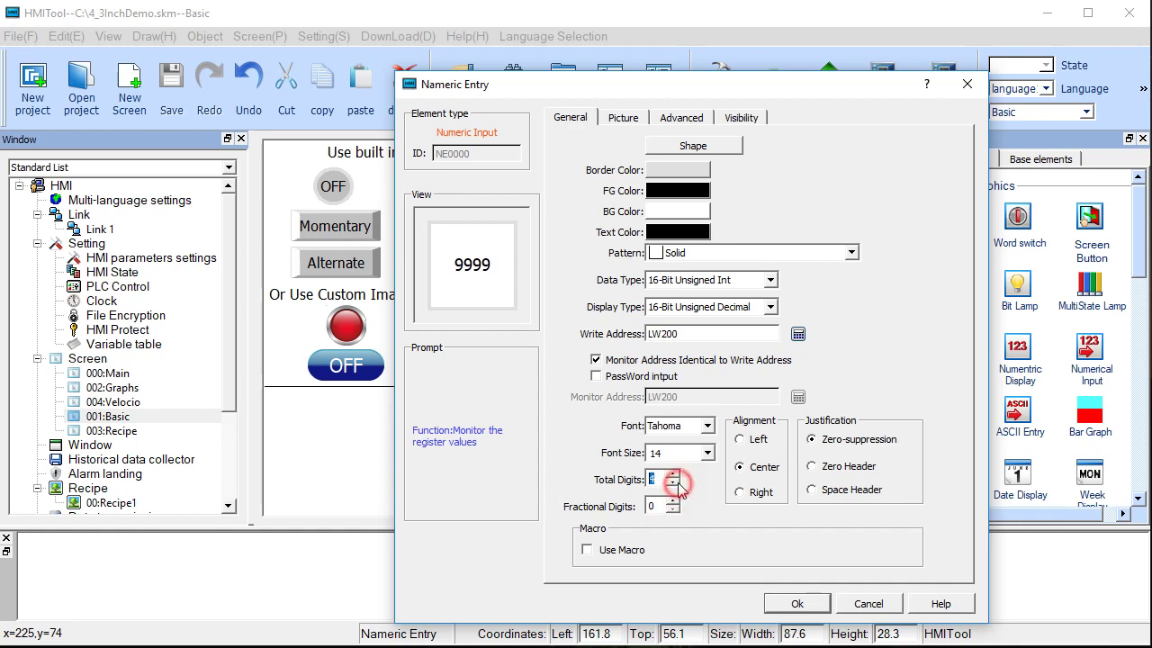
pyautogui.click(792, 608)
pyautogui.doubleClick(447, 259)
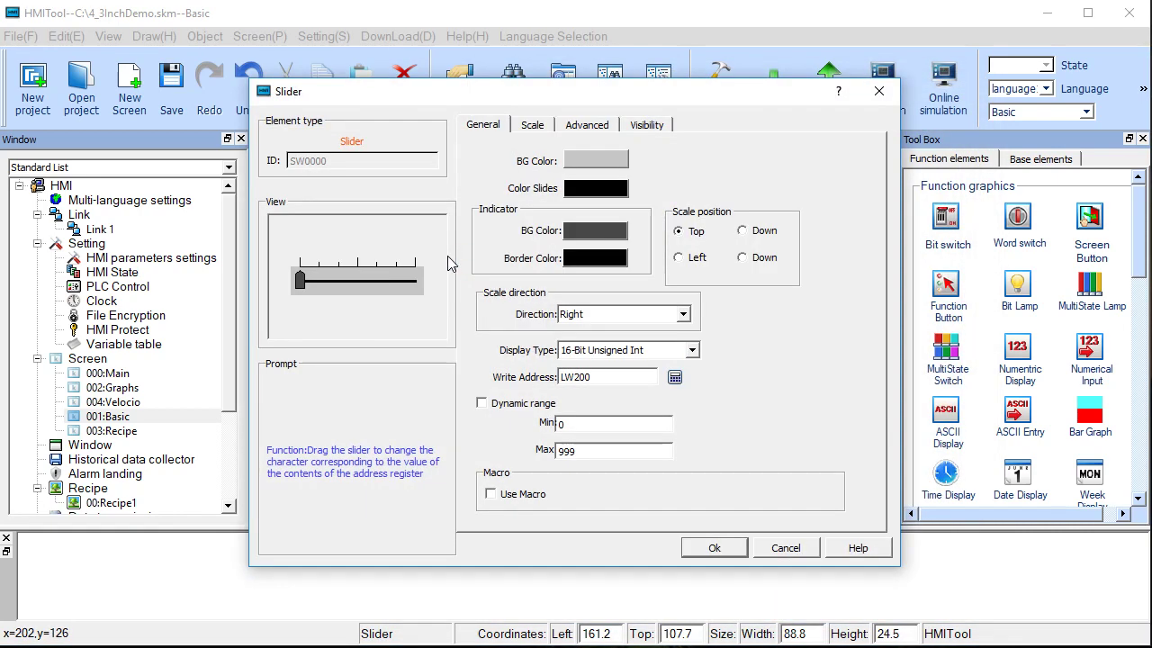
pyautogui.click(595, 376)
pyautogui.click(635, 125)
pyautogui.click(590, 125)
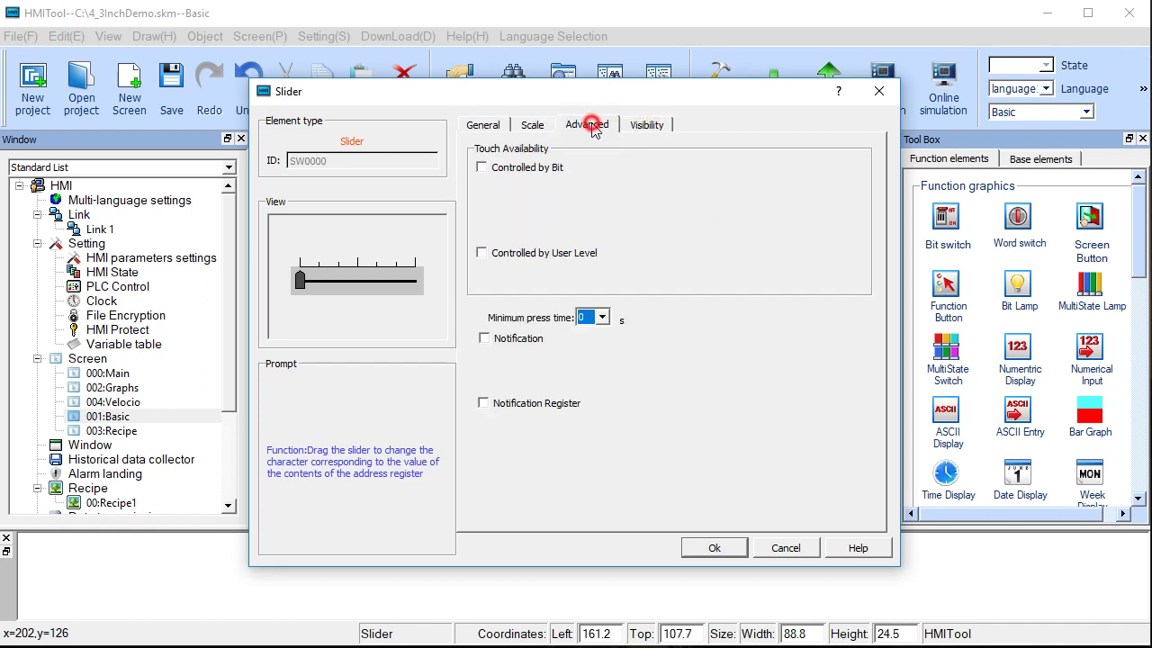
pyautogui.click(540, 124)
pyautogui.click(482, 126)
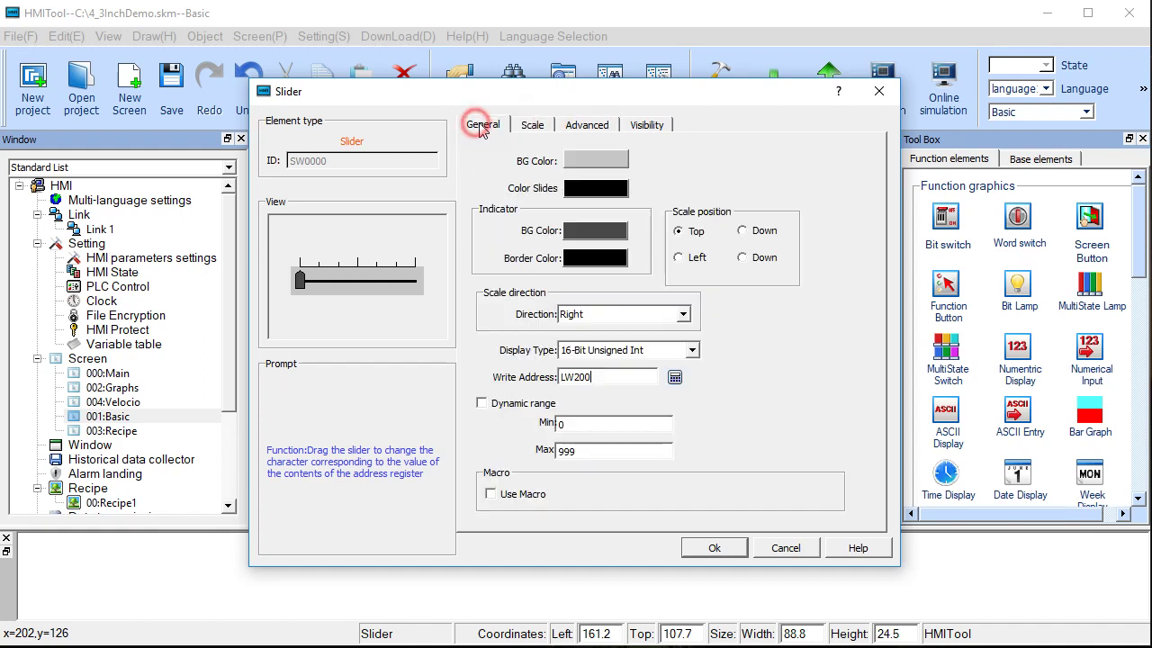
pyautogui.click(483, 404)
pyautogui.click(483, 404)
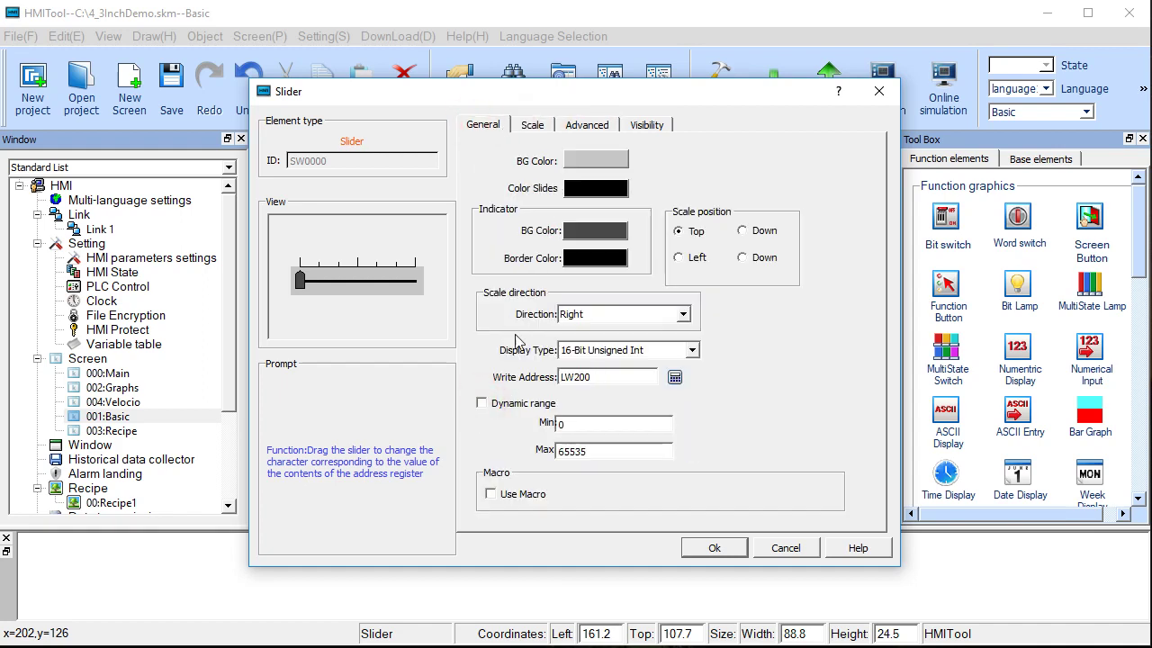
pyautogui.click(540, 126)
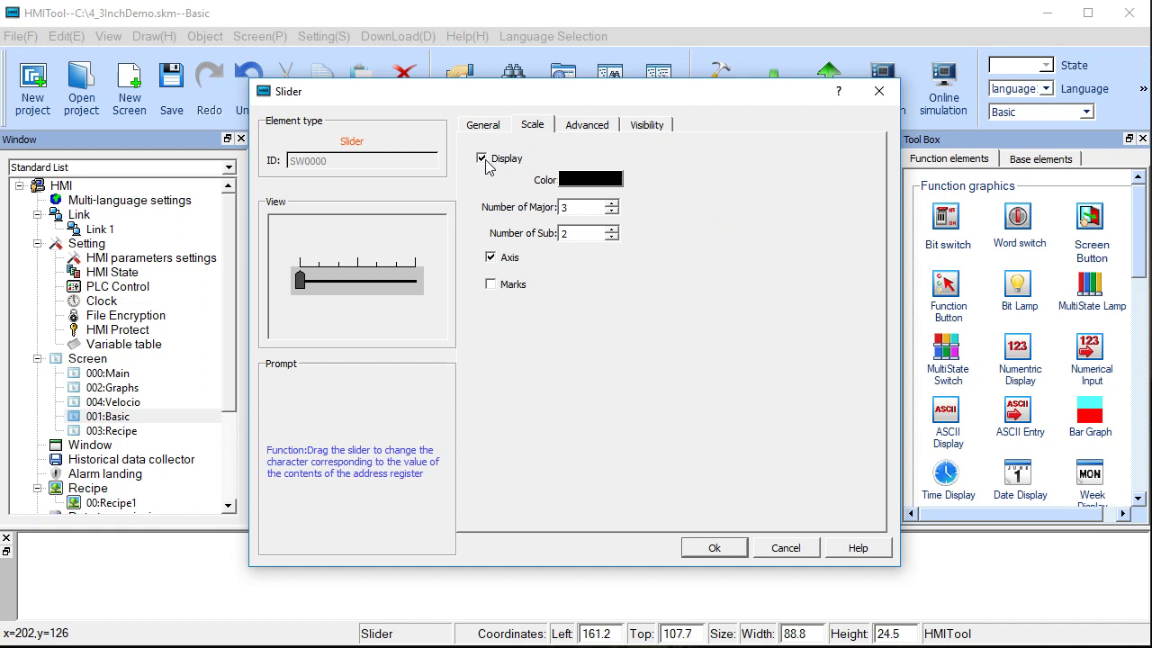
pyautogui.click(491, 285)
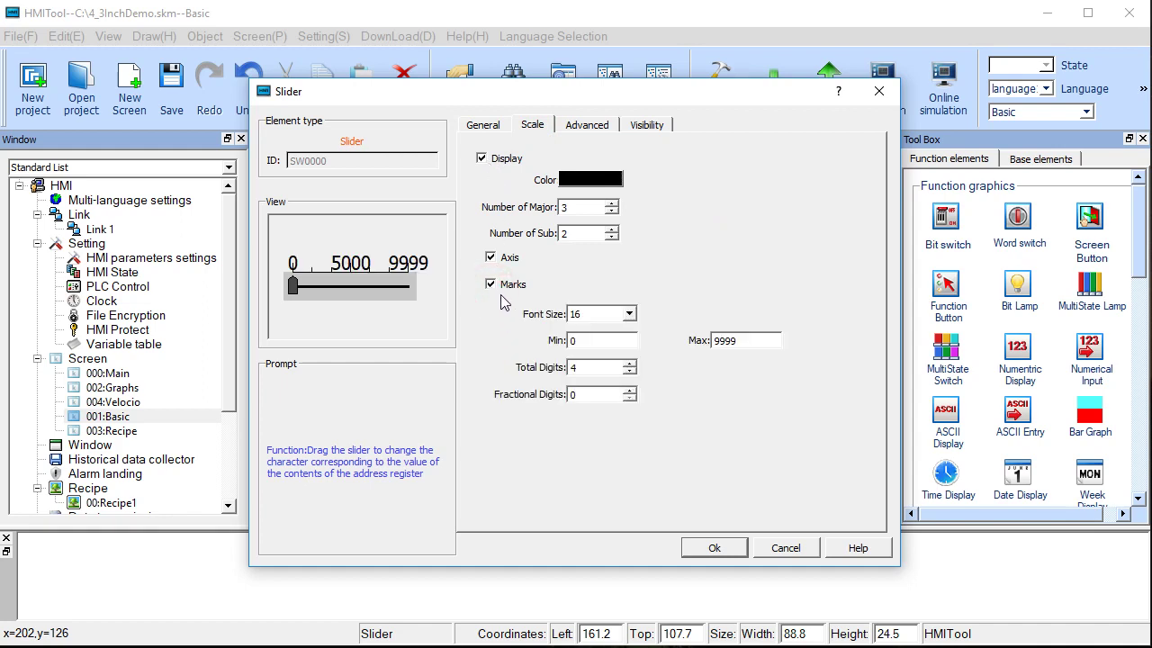
pyautogui.click(492, 286)
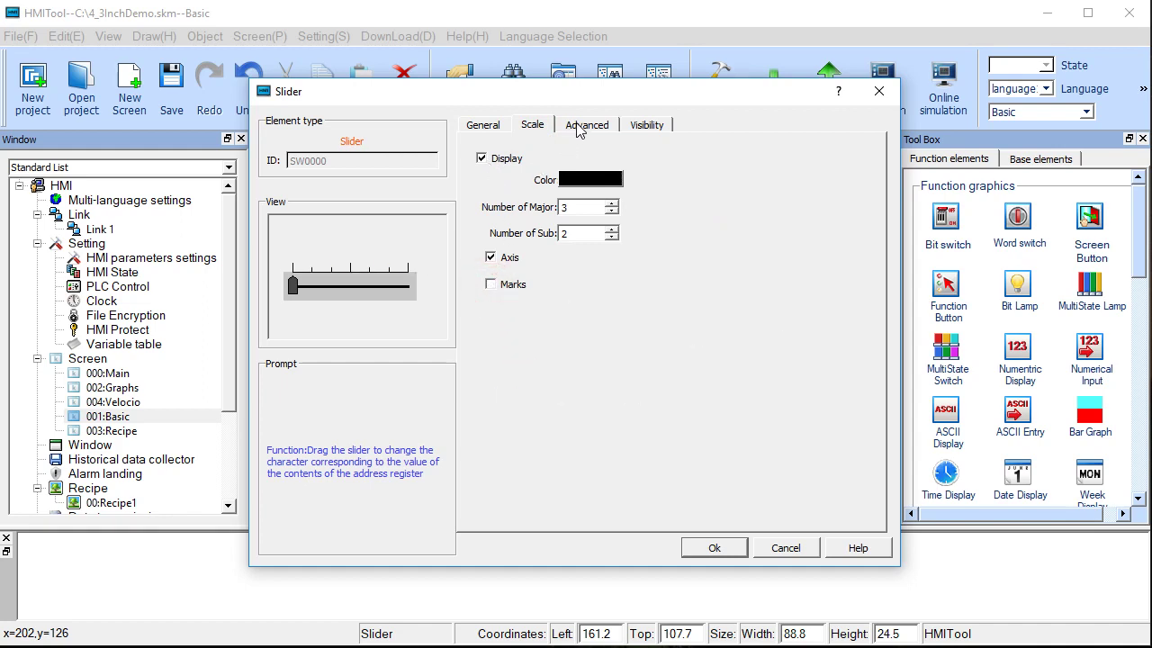
pyautogui.click(585, 125)
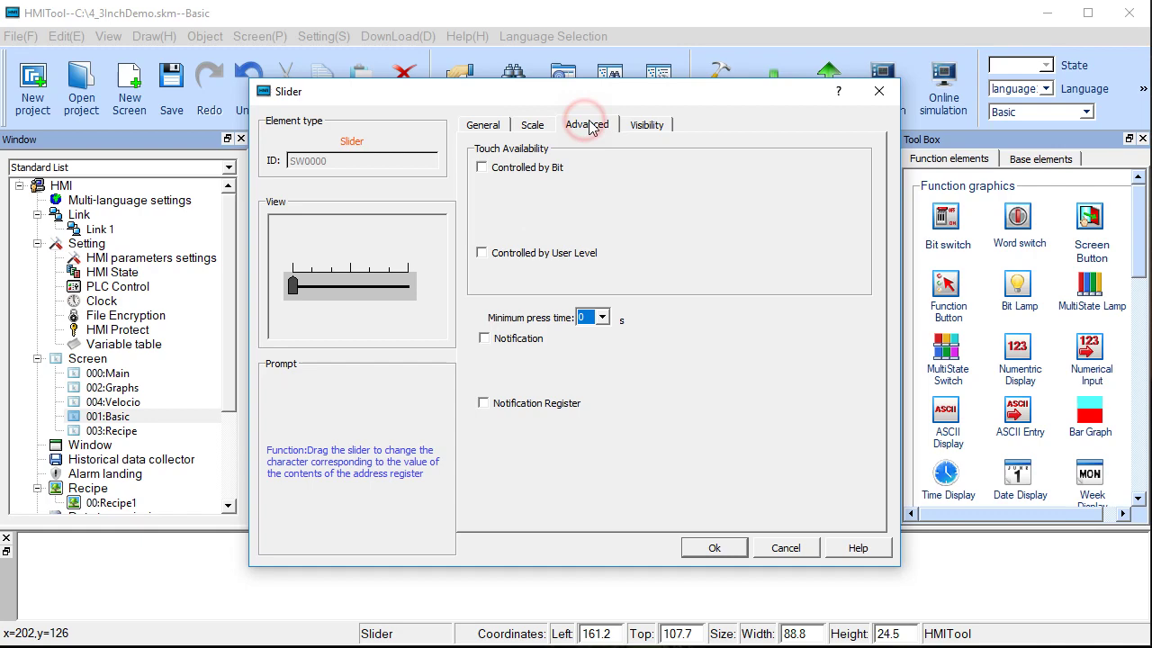
pyautogui.click(879, 92)
# Step: Save the project and launch the offline simulation on the Basic screen
pyautogui.click(542, 205)
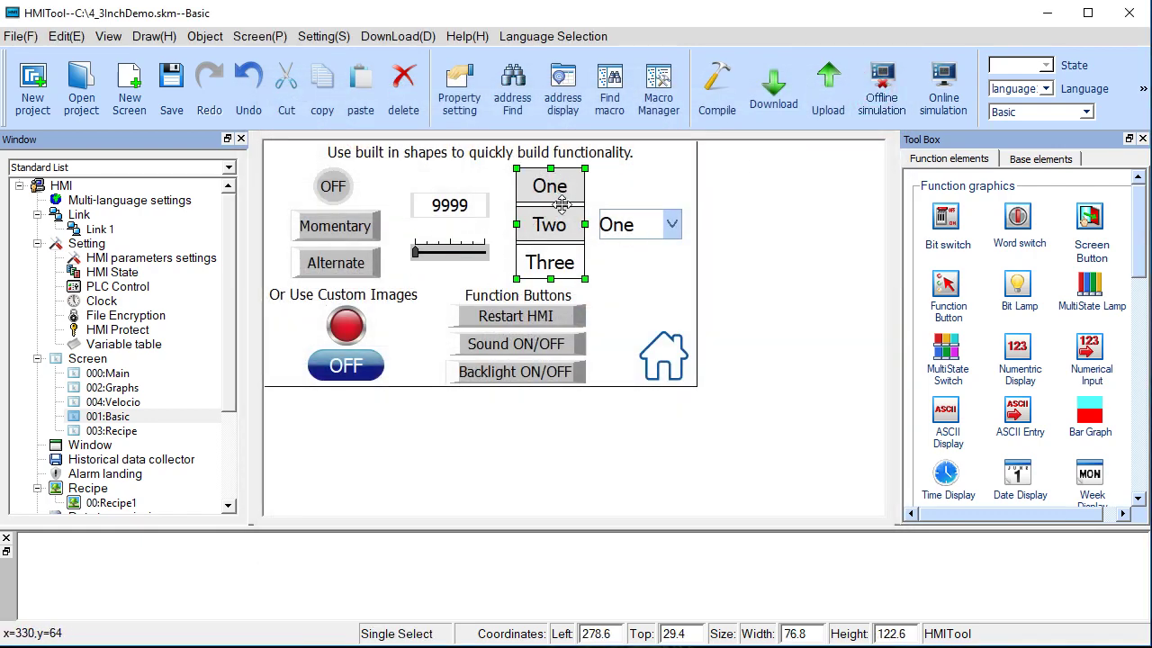
pyautogui.click(624, 224)
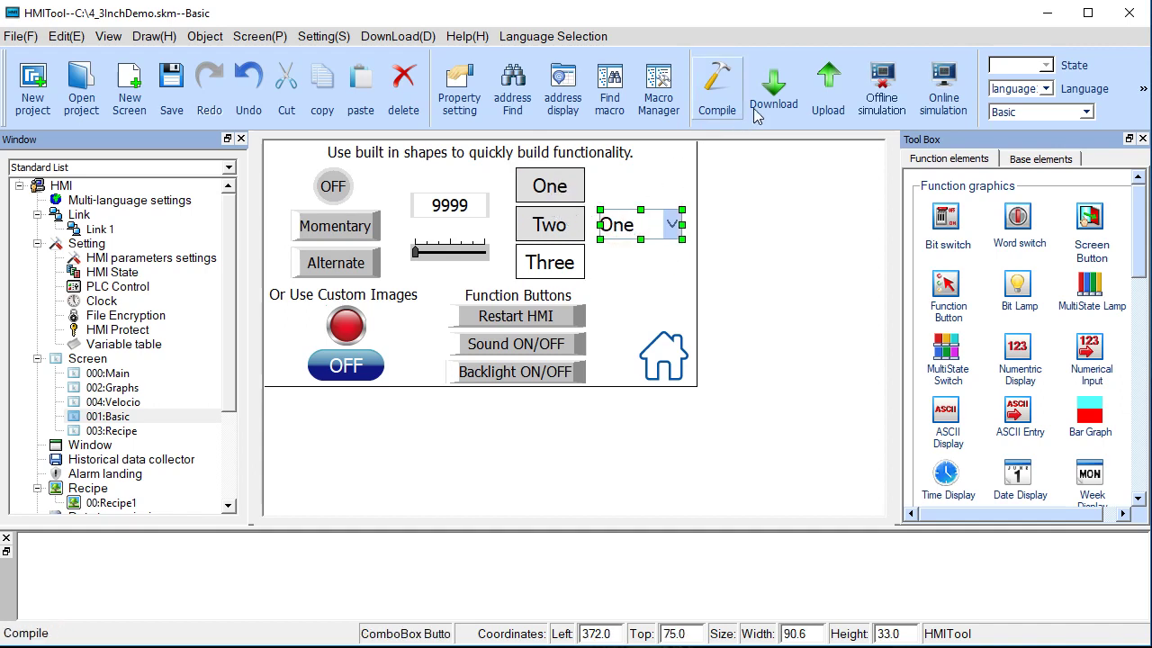
pyautogui.click(888, 93)
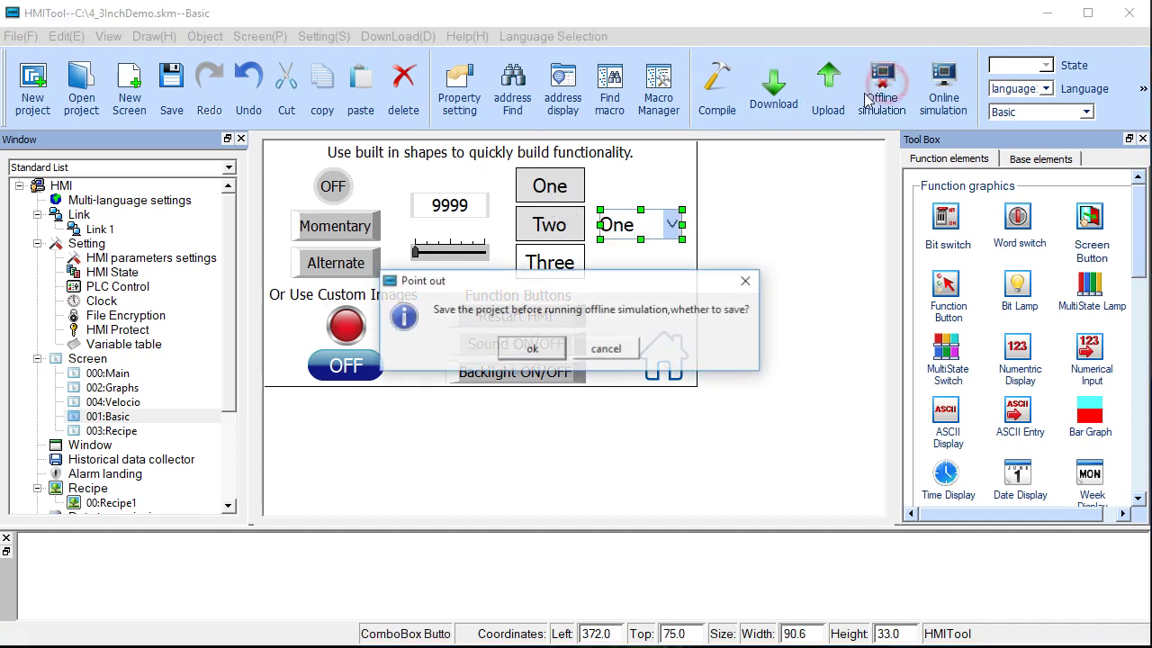
pyautogui.click(543, 353)
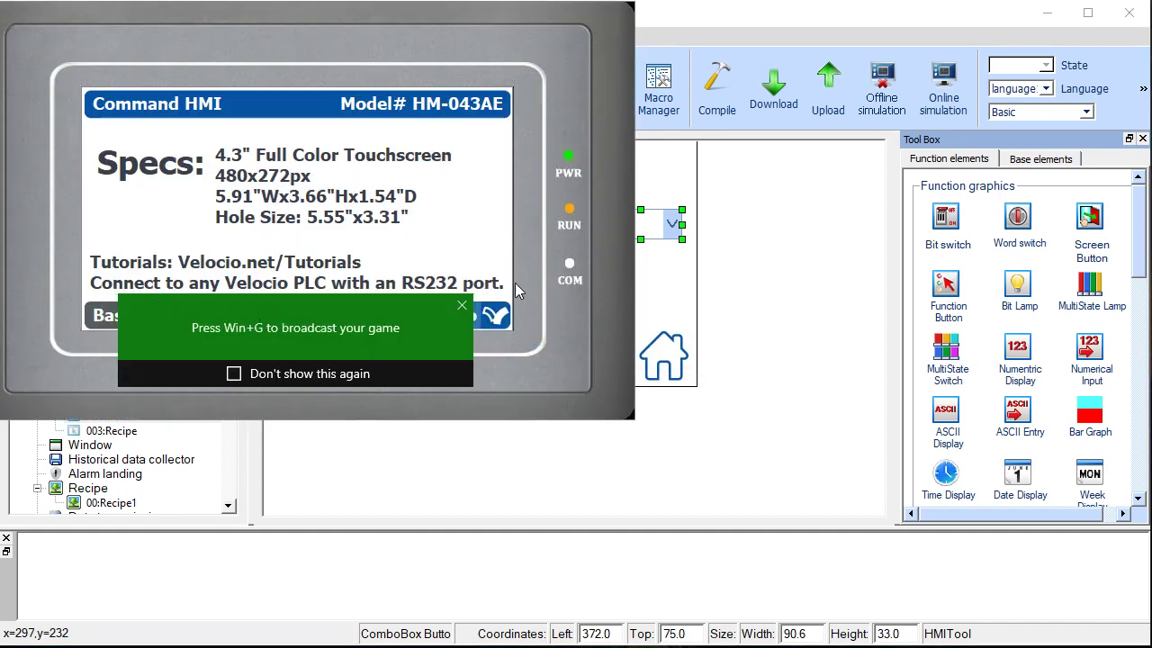
pyautogui.click(461, 308)
pyautogui.click(110, 315)
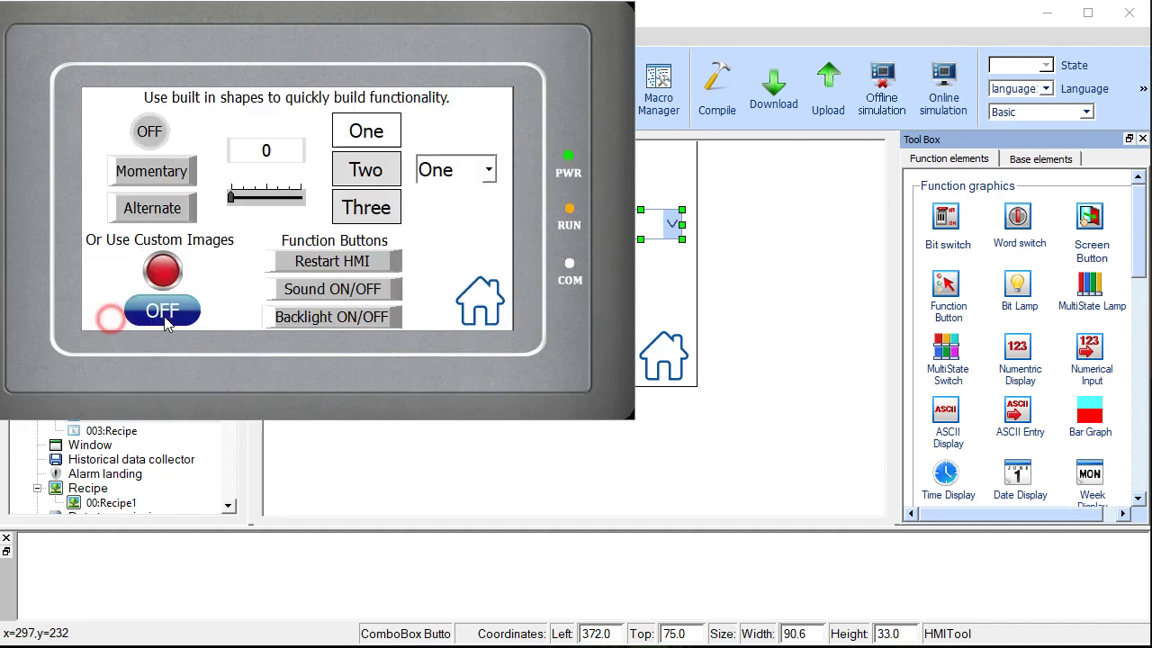
# Step: Click through the One, Two and Three single-select buttons repeatedly
pyautogui.click(374, 179)
pyautogui.click(369, 205)
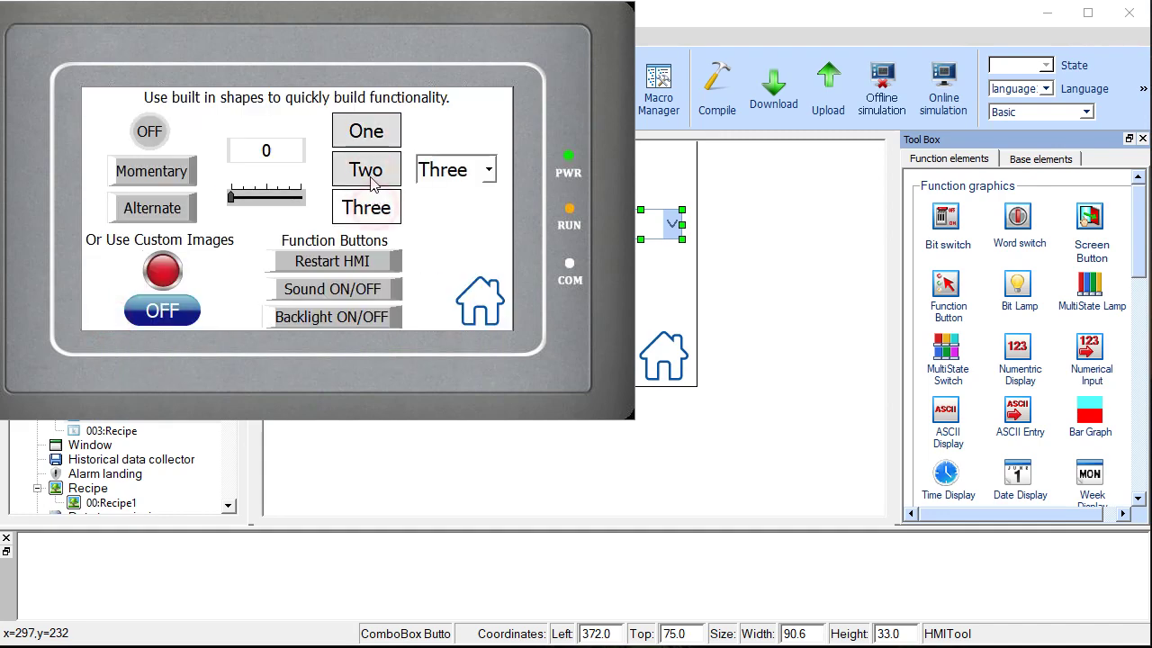
pyautogui.click(368, 177)
pyautogui.click(375, 133)
pyautogui.click(362, 171)
pyautogui.click(363, 204)
pyautogui.click(360, 171)
pyautogui.click(363, 134)
pyautogui.click(364, 162)
pyautogui.click(363, 205)
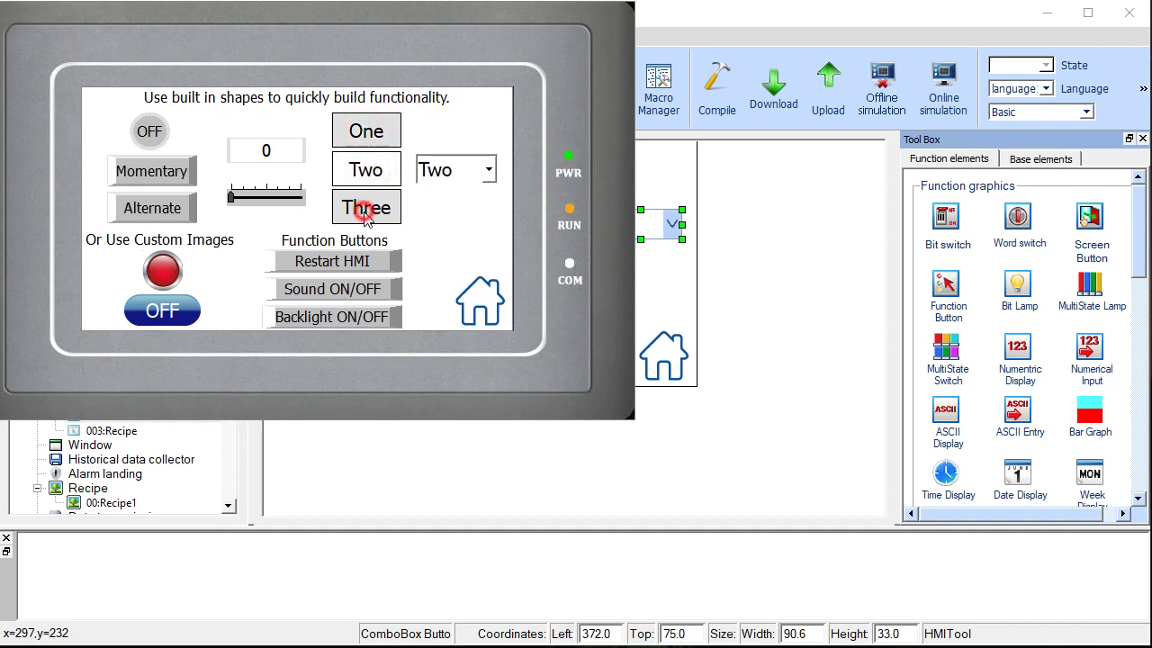
# Step: Pick Two, One and Three from the combo box, then choose Two and check the combo matches
pyautogui.click(434, 175)
pyautogui.click(439, 220)
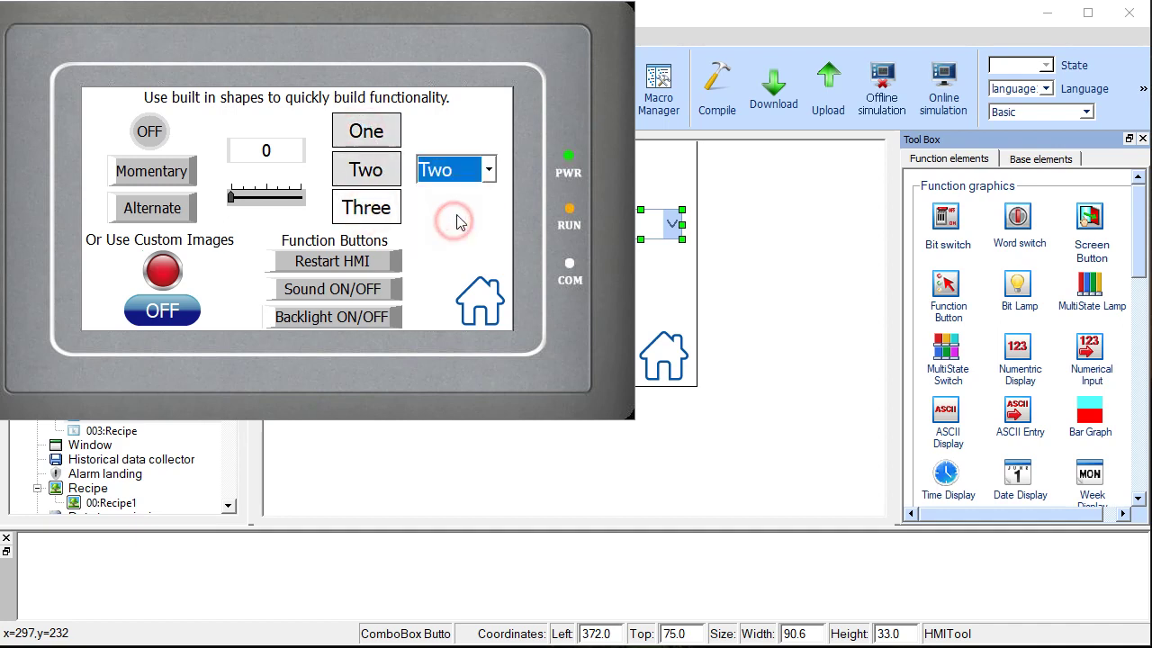
pyautogui.click(470, 174)
pyautogui.click(454, 197)
pyautogui.click(463, 171)
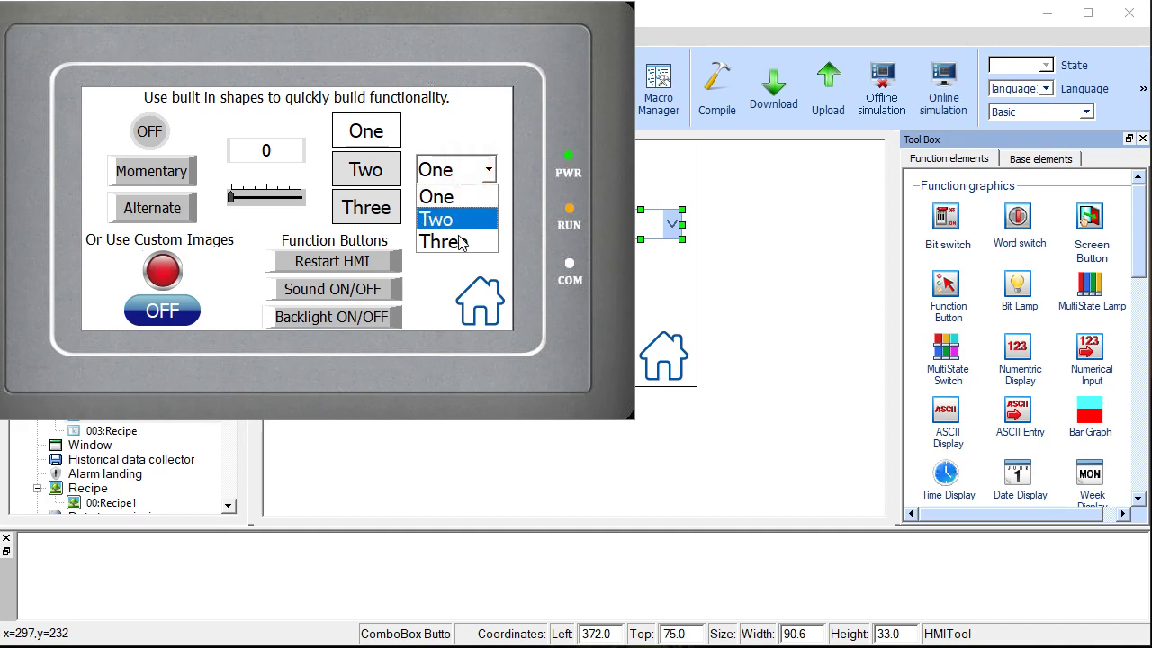
pyautogui.click(459, 237)
pyautogui.click(462, 195)
pyautogui.click(371, 160)
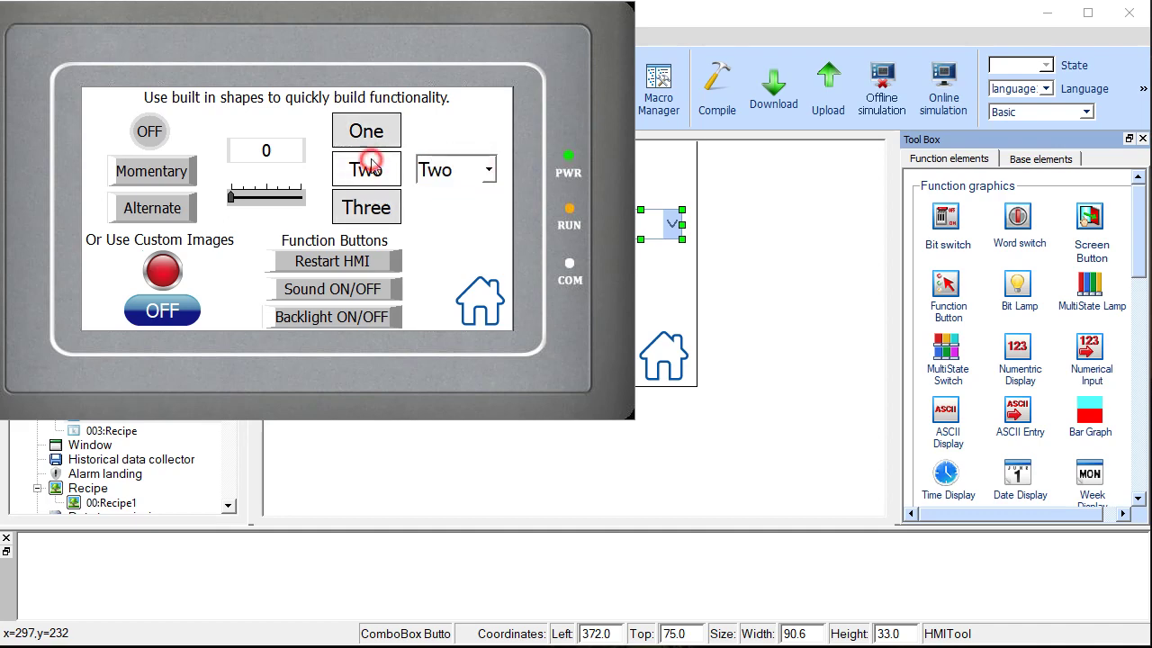
# Step: Close the simulator, then try a new Up-to-Down single-select button and discard it
pyautogui.rightClick(453, 111)
pyautogui.click(466, 121)
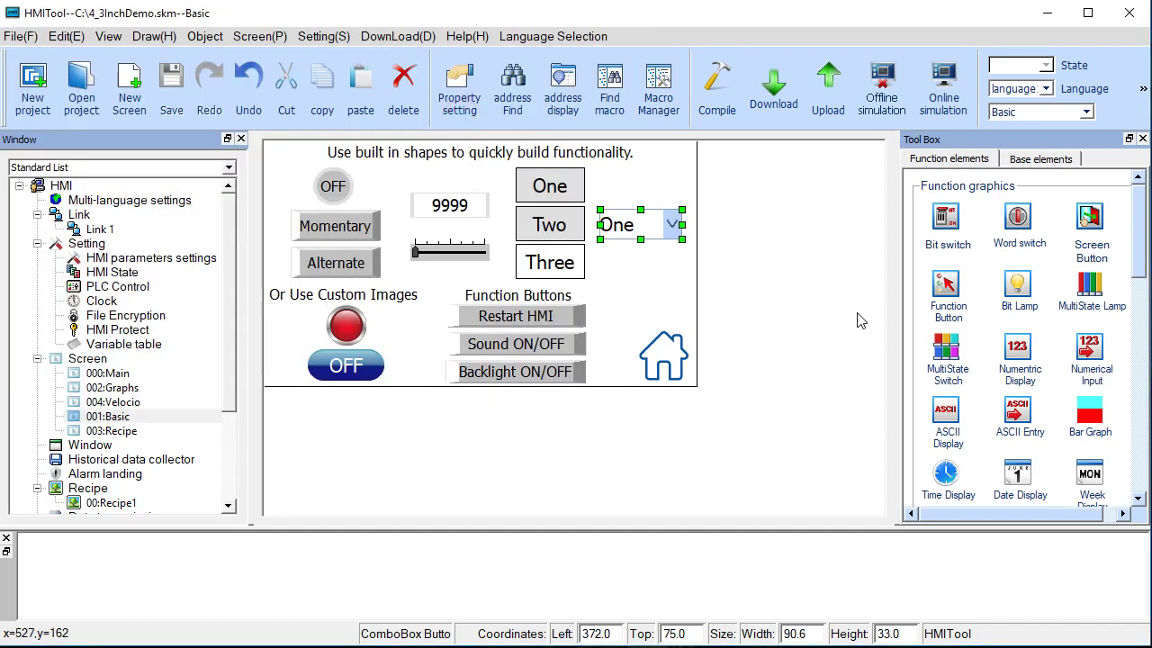
pyautogui.scroll(-10, 1145, 315)
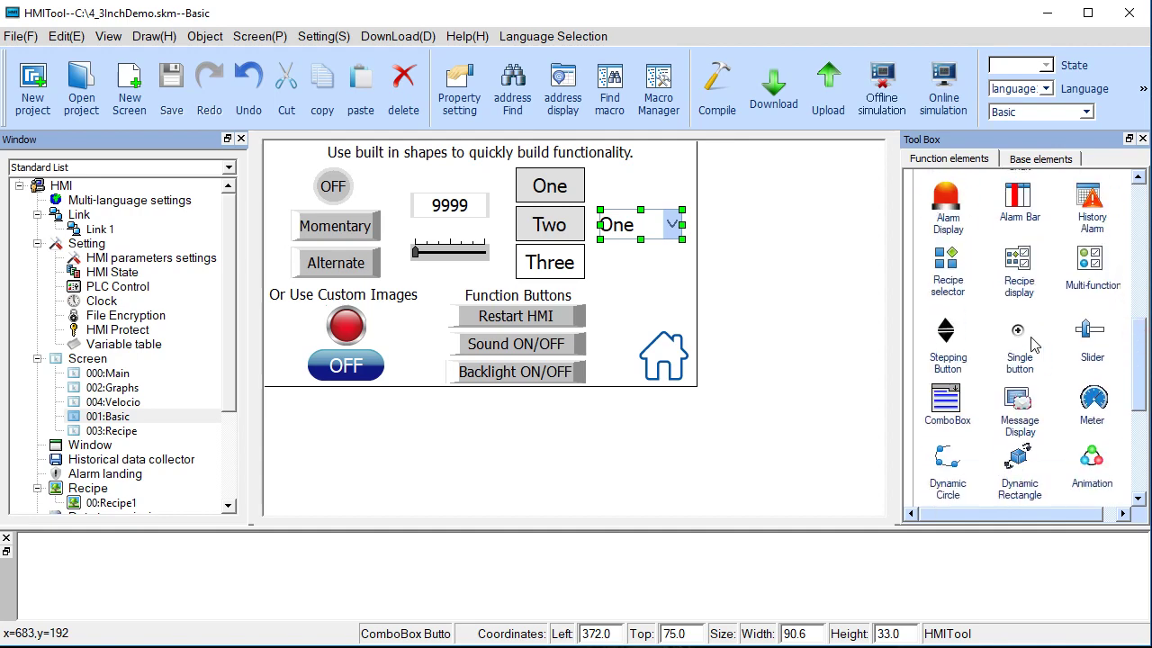
pyautogui.doubleClick(1018, 333)
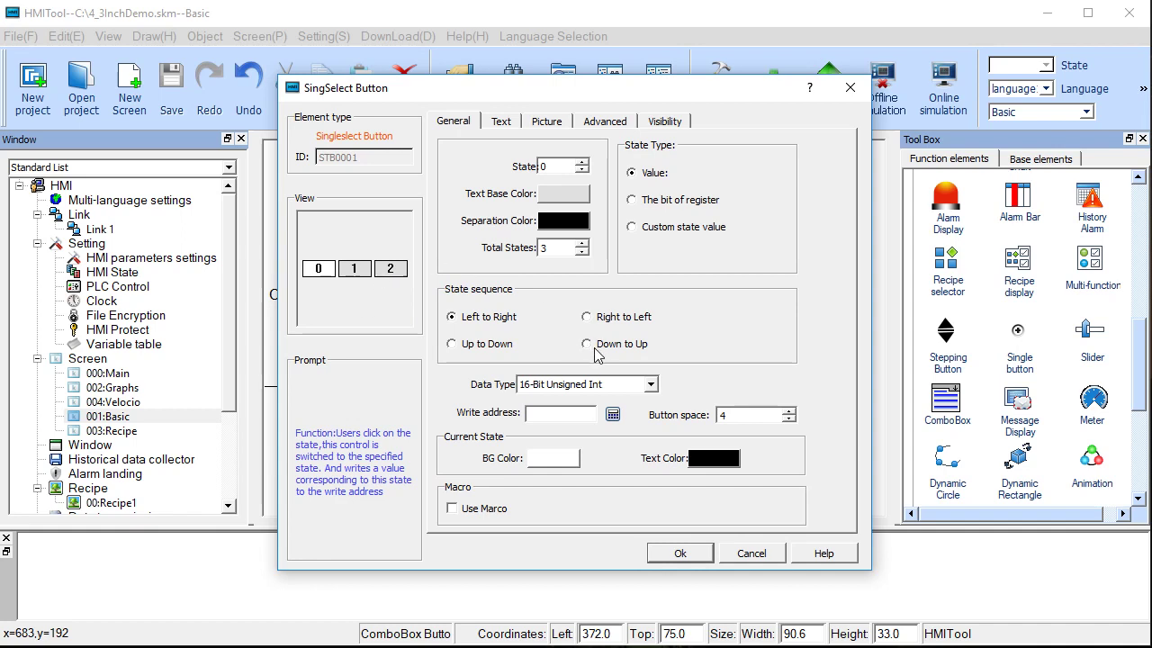
pyautogui.click(477, 344)
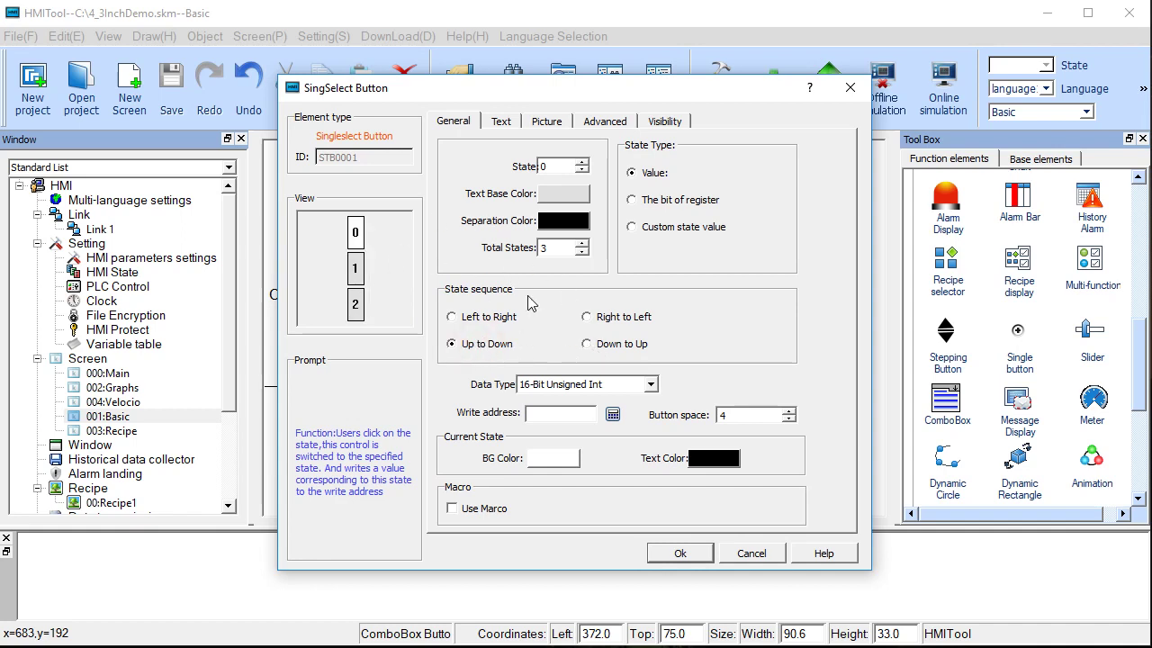
pyautogui.click(501, 132)
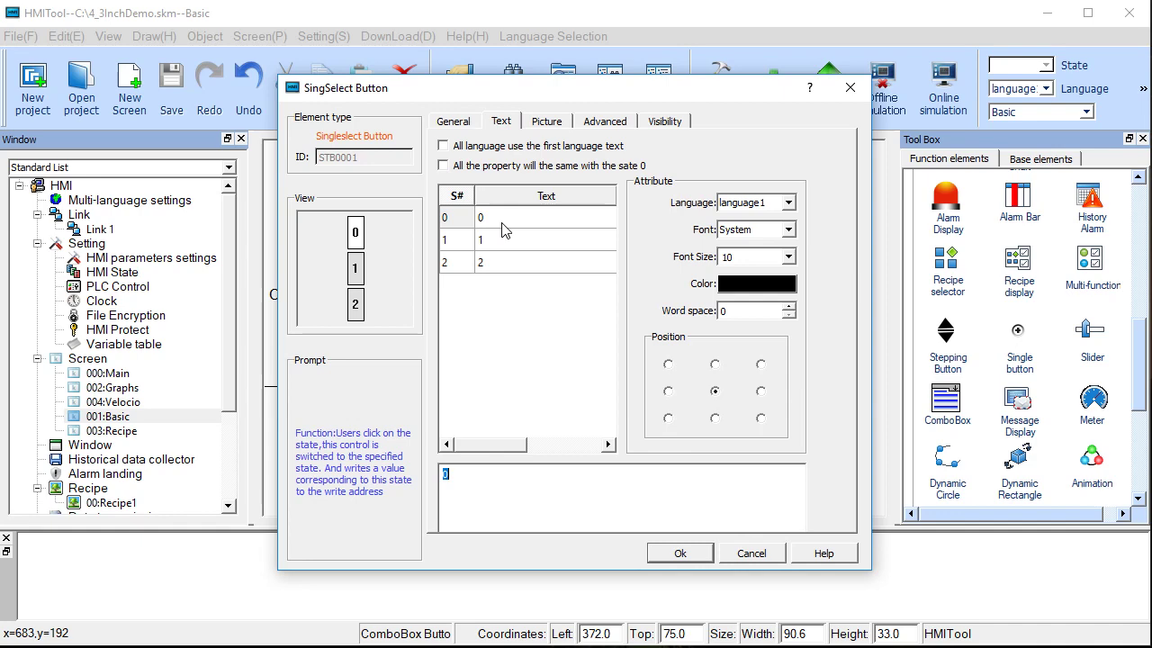
pyautogui.moveTo(511, 108); pyautogui.dragTo(527, 146)
pyautogui.click(441, 168)
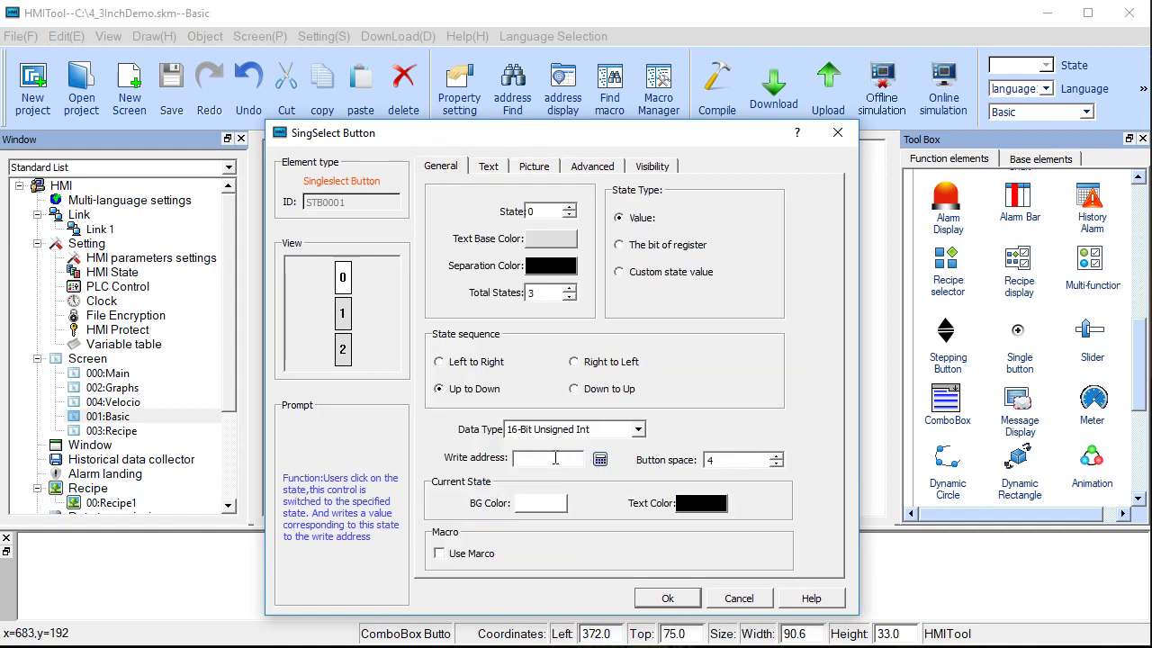
pyautogui.click(837, 132)
# Step: Inspect the One/Two/Three buttons' General, Text and Picture settings on LW201, closing unchanged
pyautogui.doubleClick(546, 225)
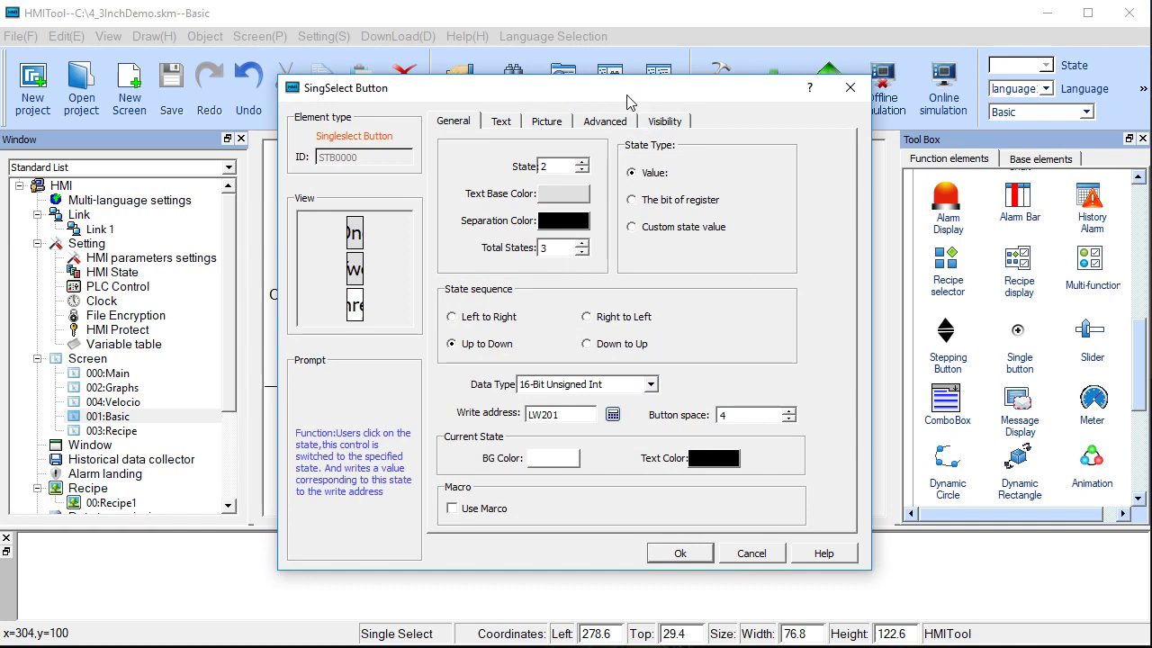
pyautogui.moveTo(628, 101); pyautogui.dragTo(1007, 114)
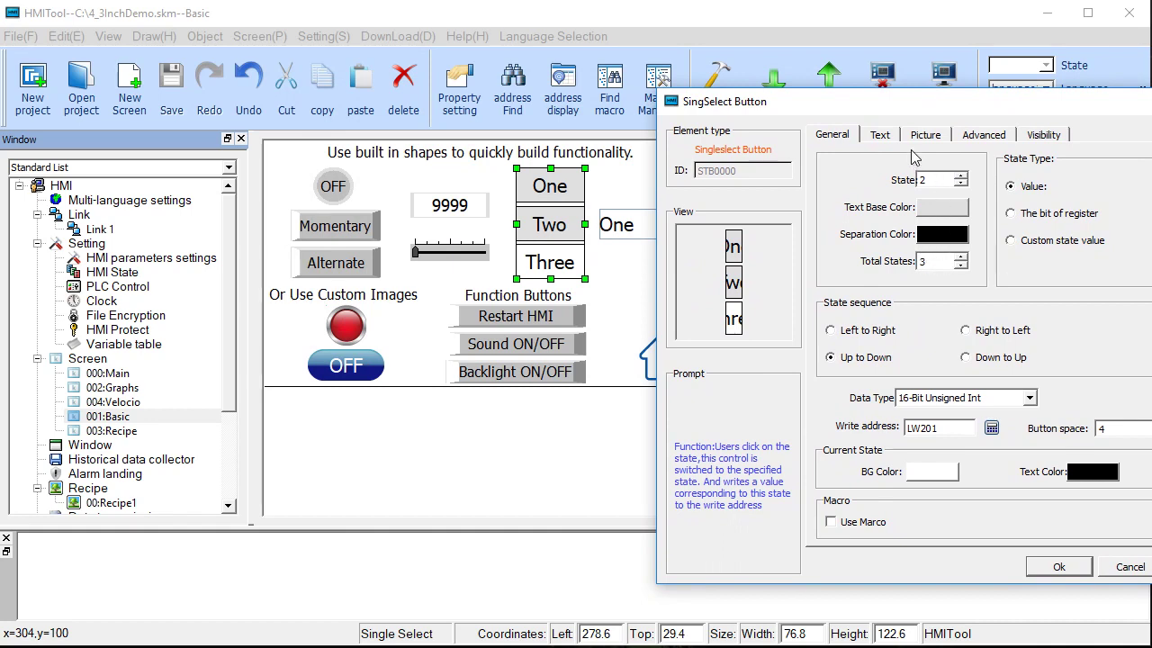
pyautogui.moveTo(972, 103); pyautogui.dragTo(849, 140)
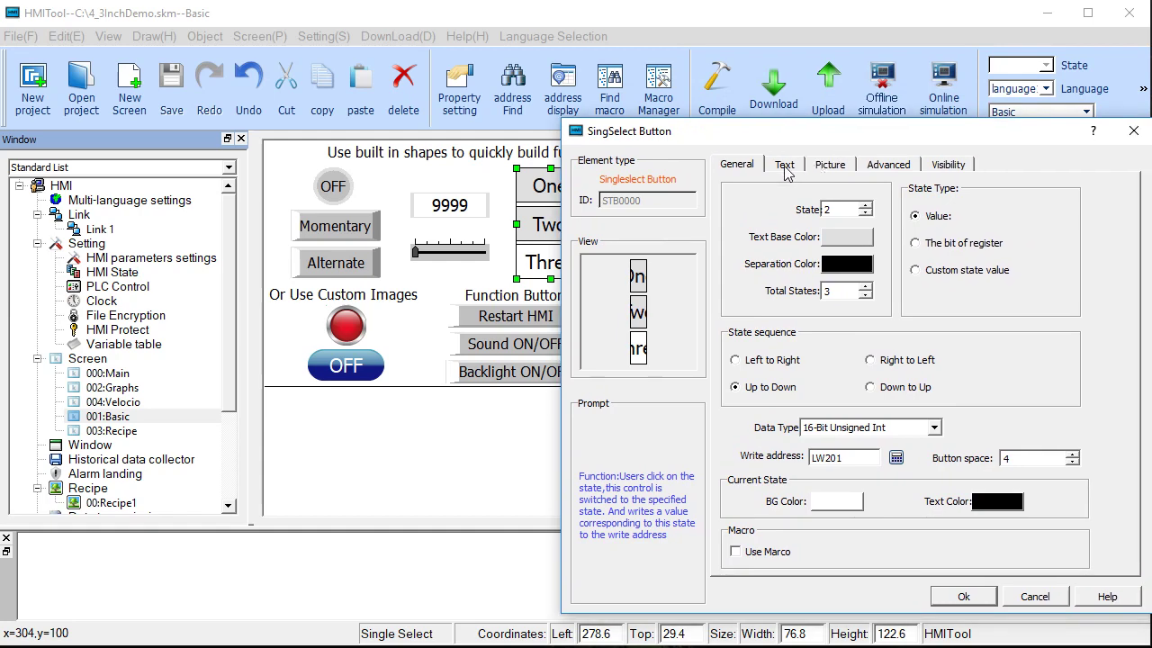
pyautogui.click(784, 167)
pyautogui.click(826, 167)
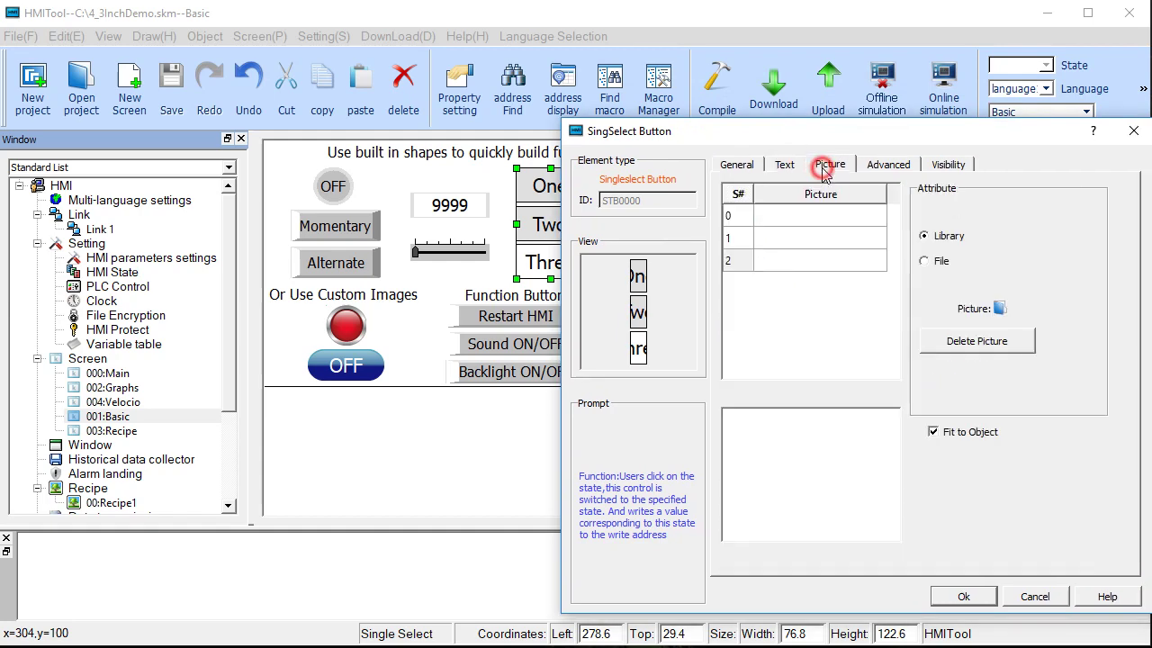
pyautogui.moveTo(882, 131); pyautogui.dragTo(661, 121)
pyautogui.click(736, 586)
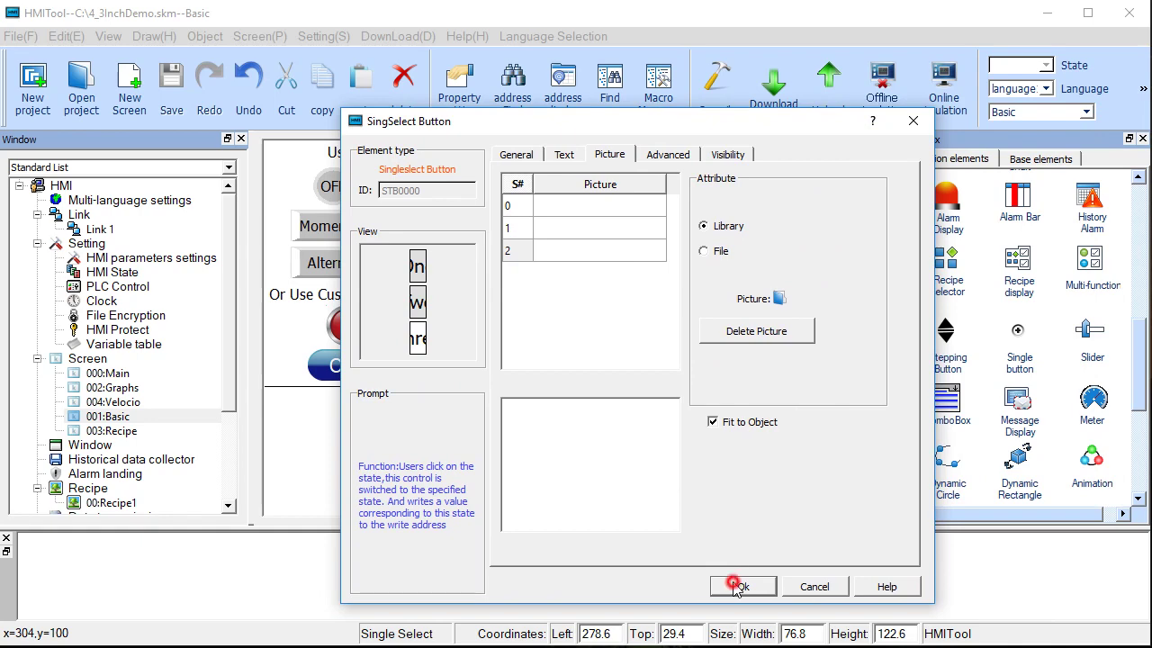
# Step: Review the combo box settings: LW201 with states 0–2 labelled One, Two, Three, unchanged
pyautogui.doubleClick(663, 230)
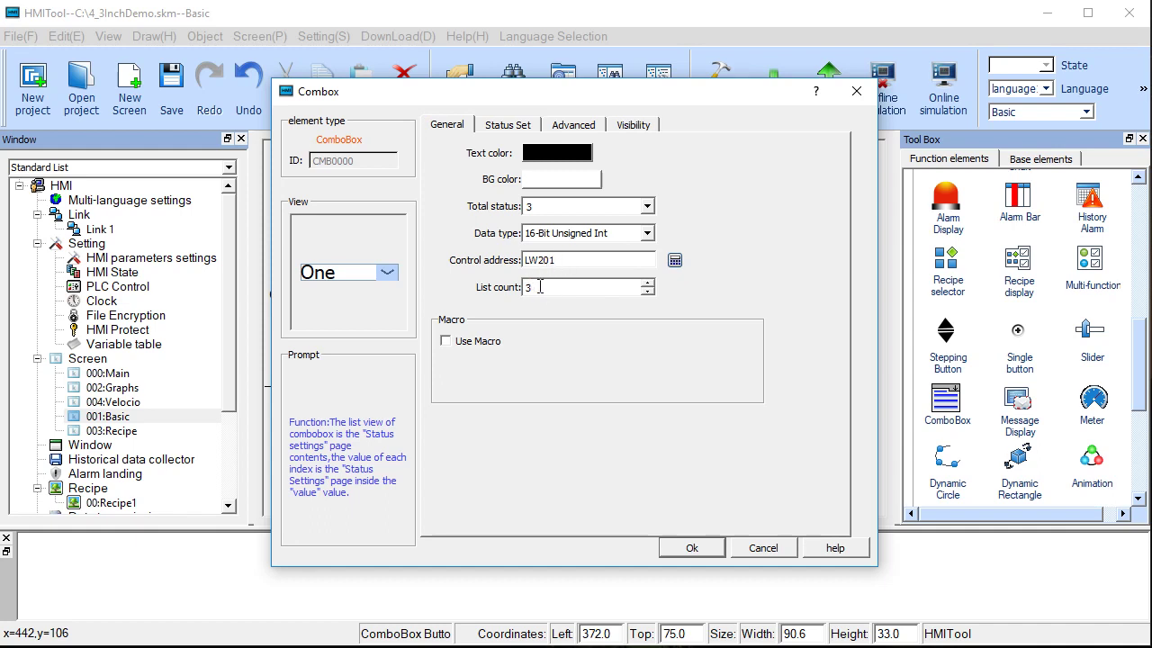
pyautogui.click(509, 126)
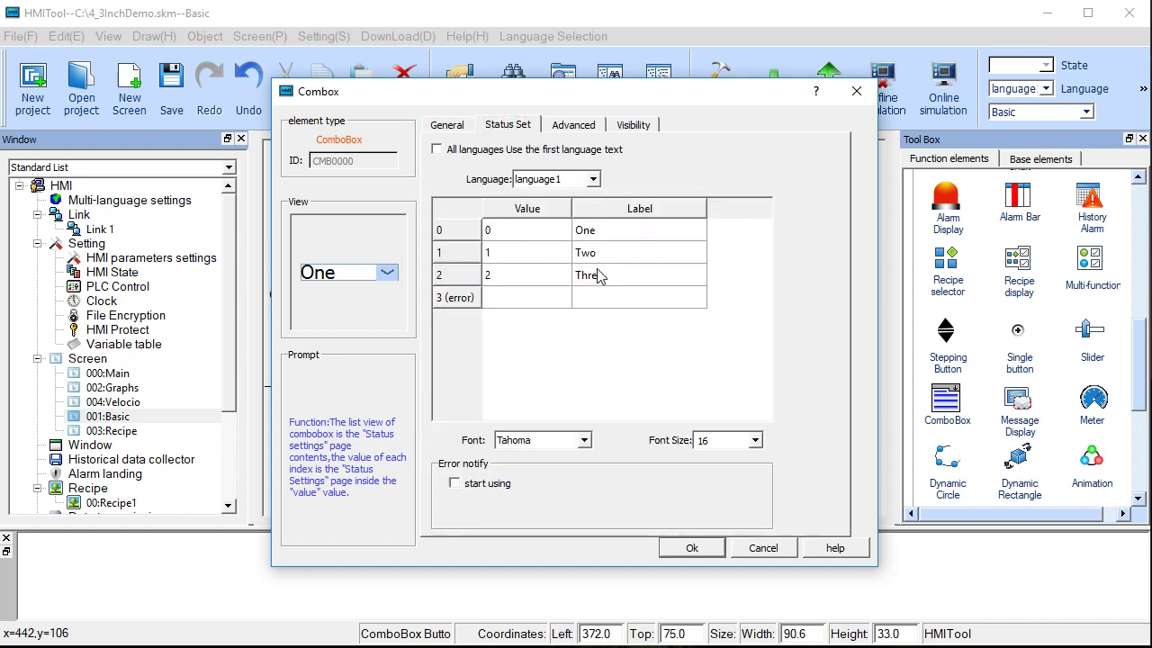
pyautogui.click(569, 125)
pyautogui.click(432, 126)
pyautogui.click(684, 548)
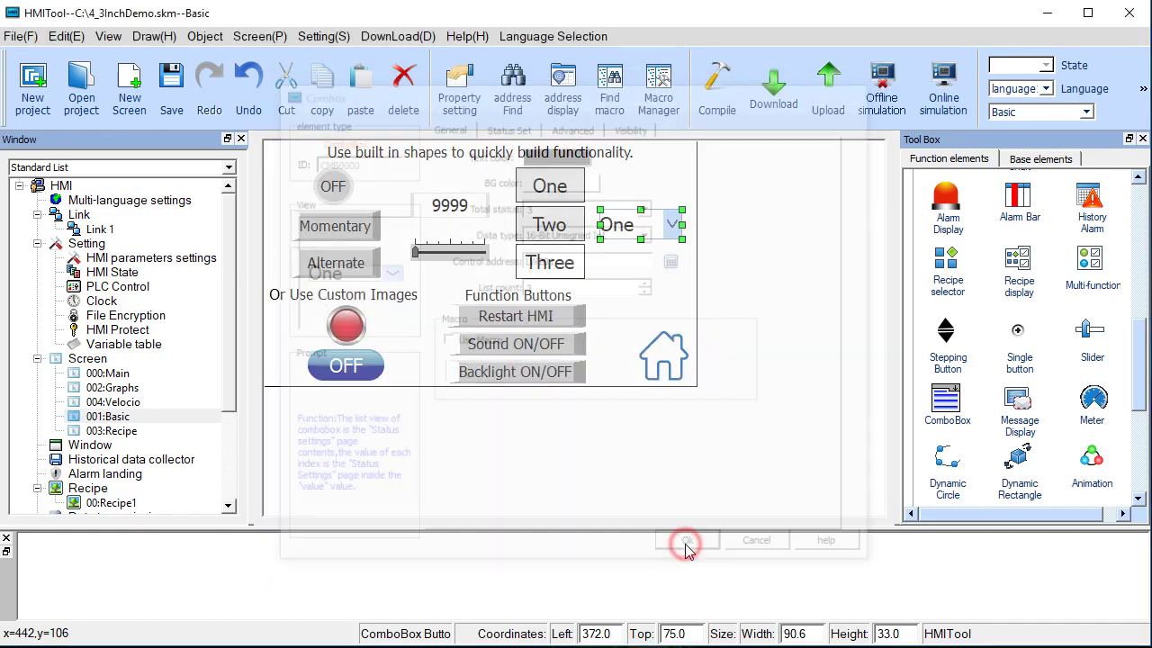
# Step: Verify the house Screen Button targets screen 0 Main, then open 000:Main from the Screen tree
pyautogui.click(654, 351)
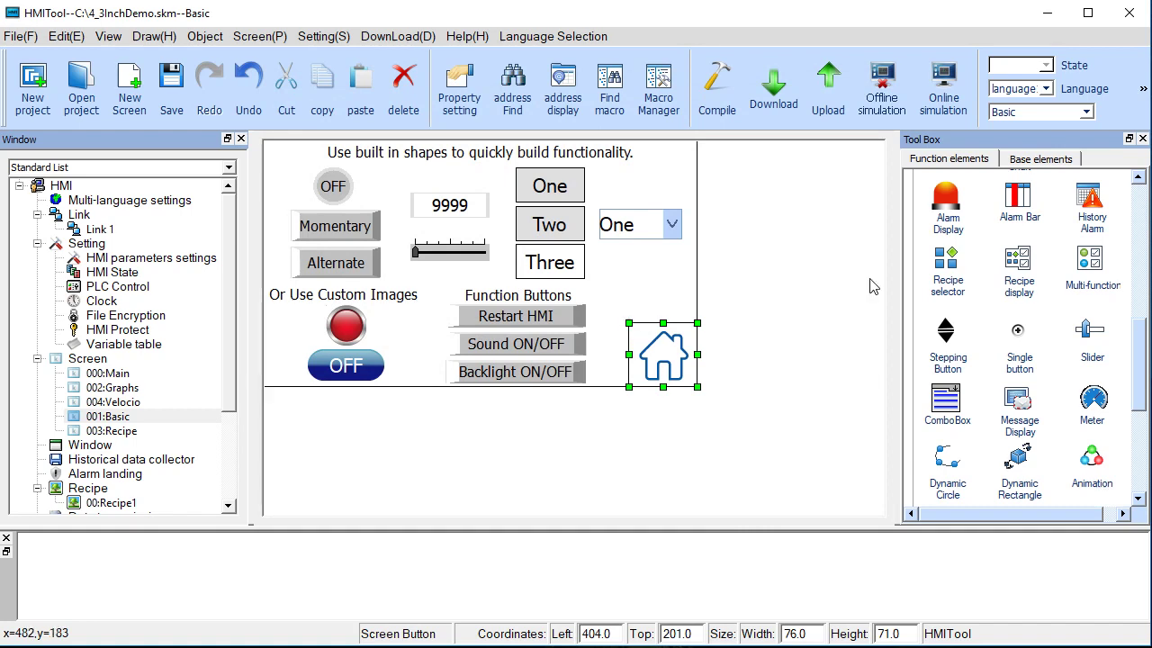
pyautogui.click(1140, 235)
pyautogui.click(1140, 235)
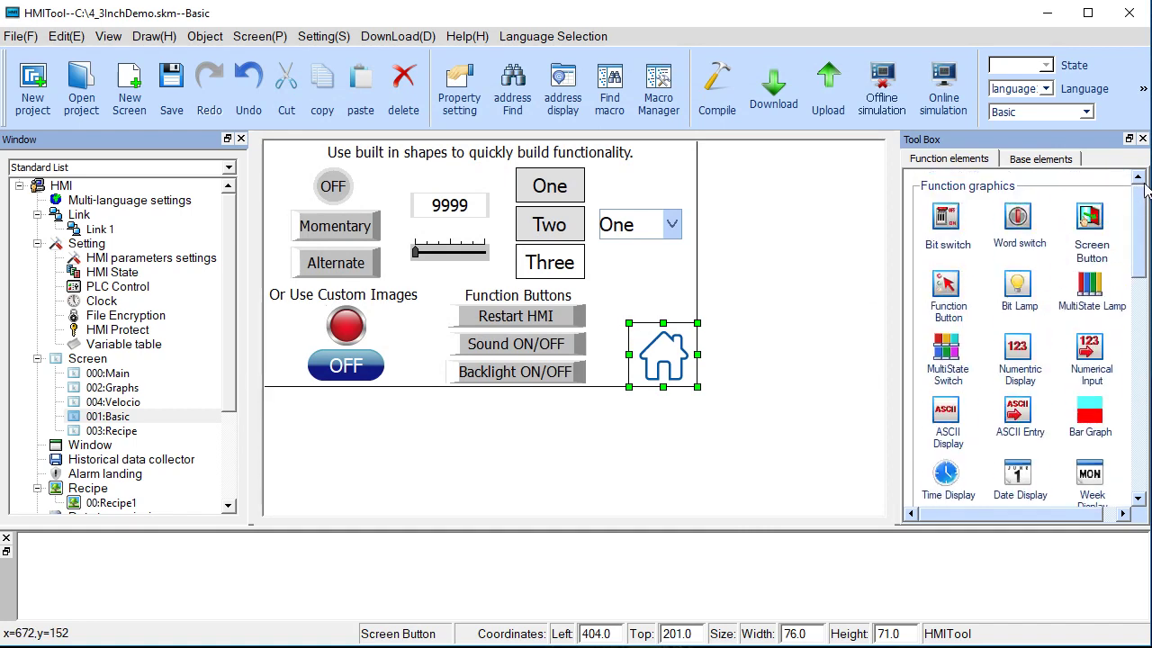
pyautogui.doubleClick(663, 365)
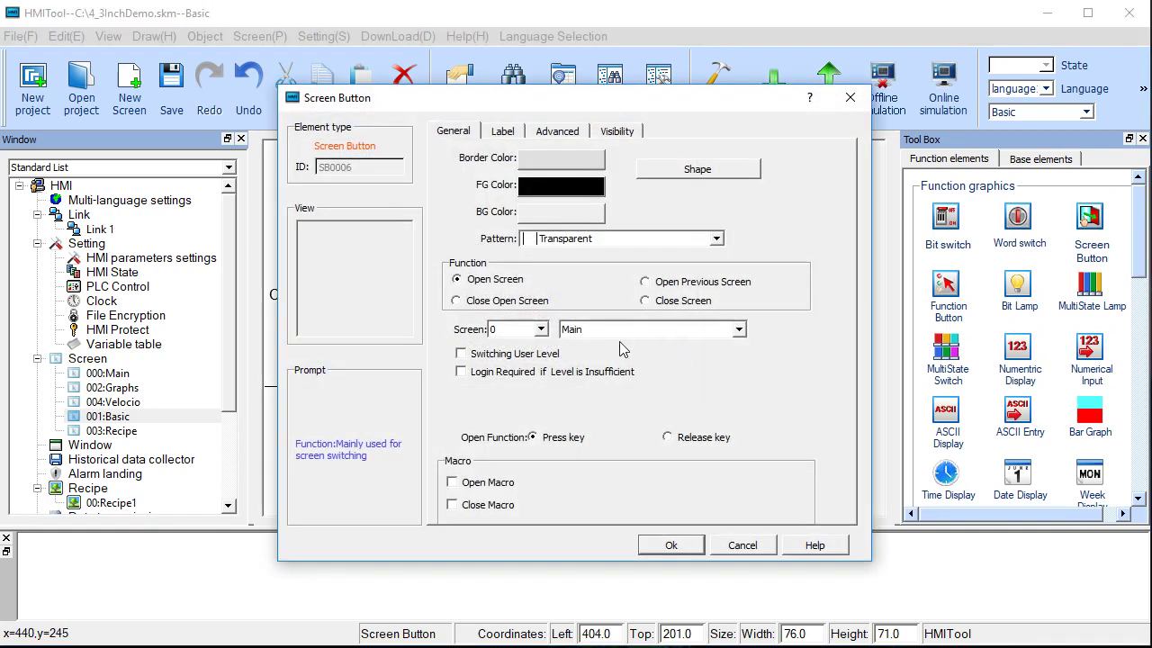
pyautogui.click(667, 546)
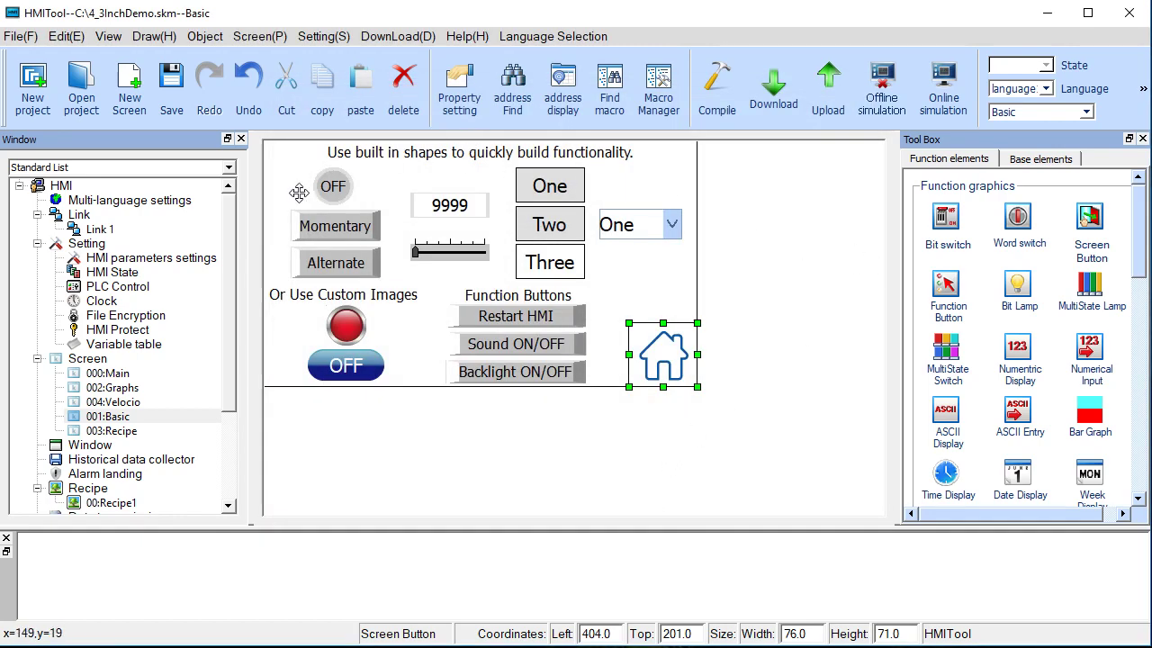
pyautogui.doubleClick(106, 373)
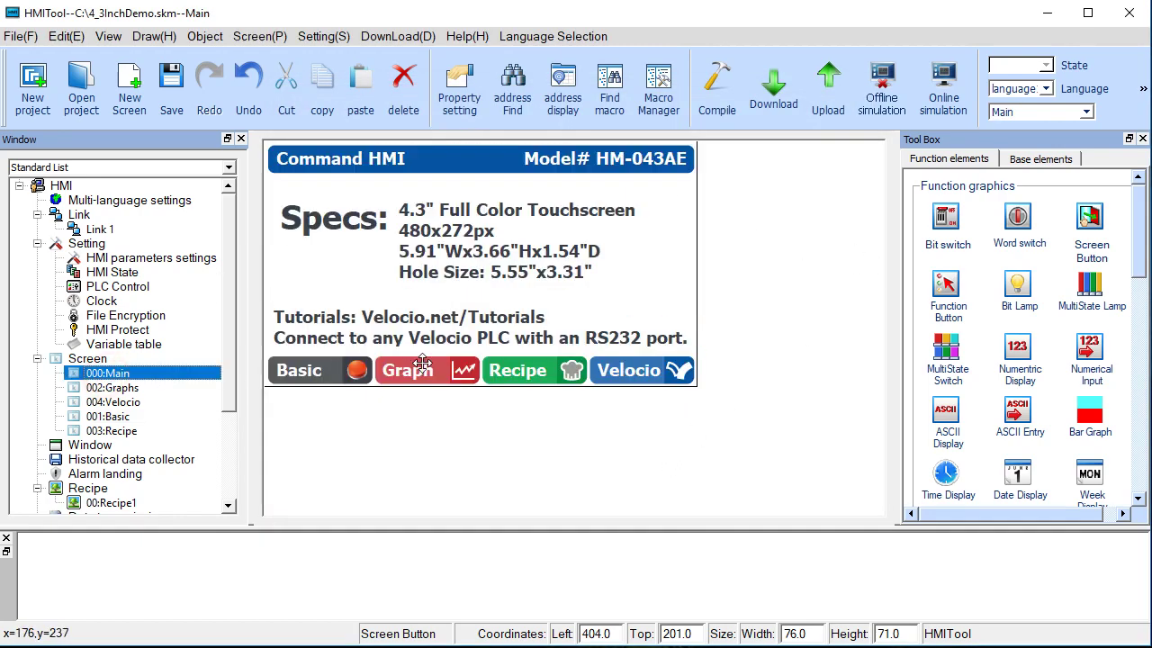